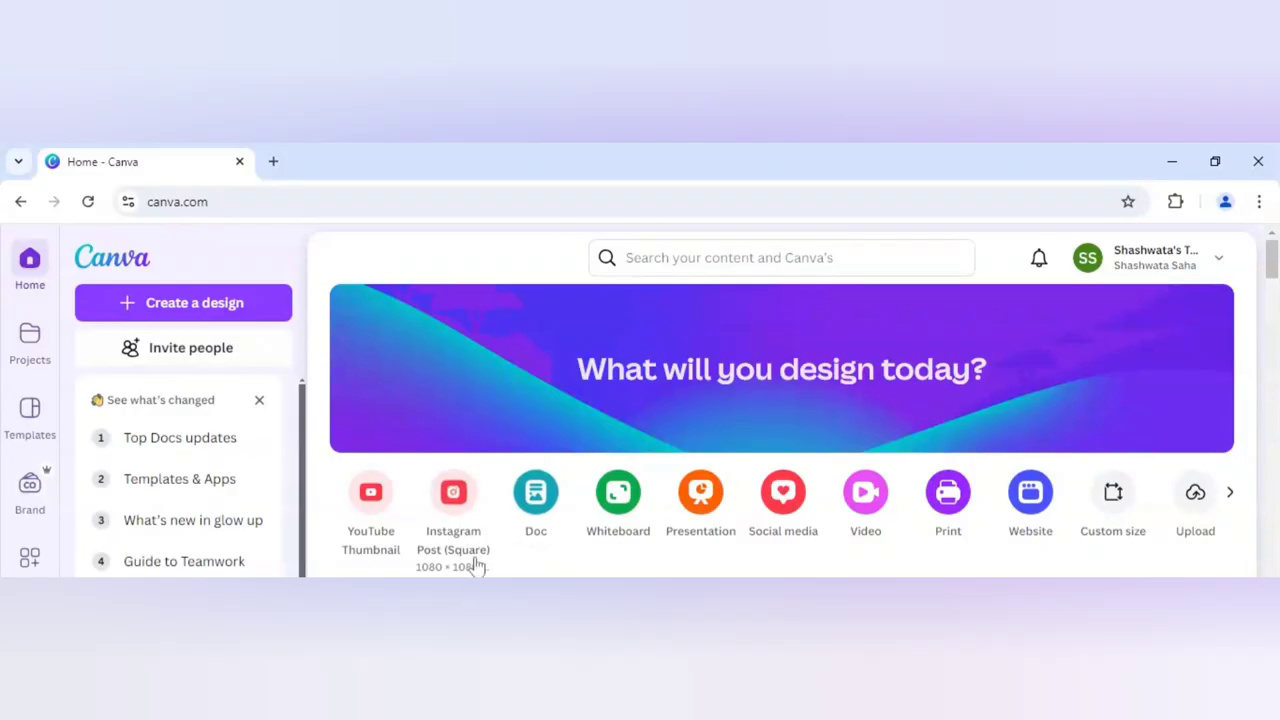
Start a new blank Instagram Post (Square) design from the Canva home page
{"action": "left_click", "coordinate": [453, 511]}
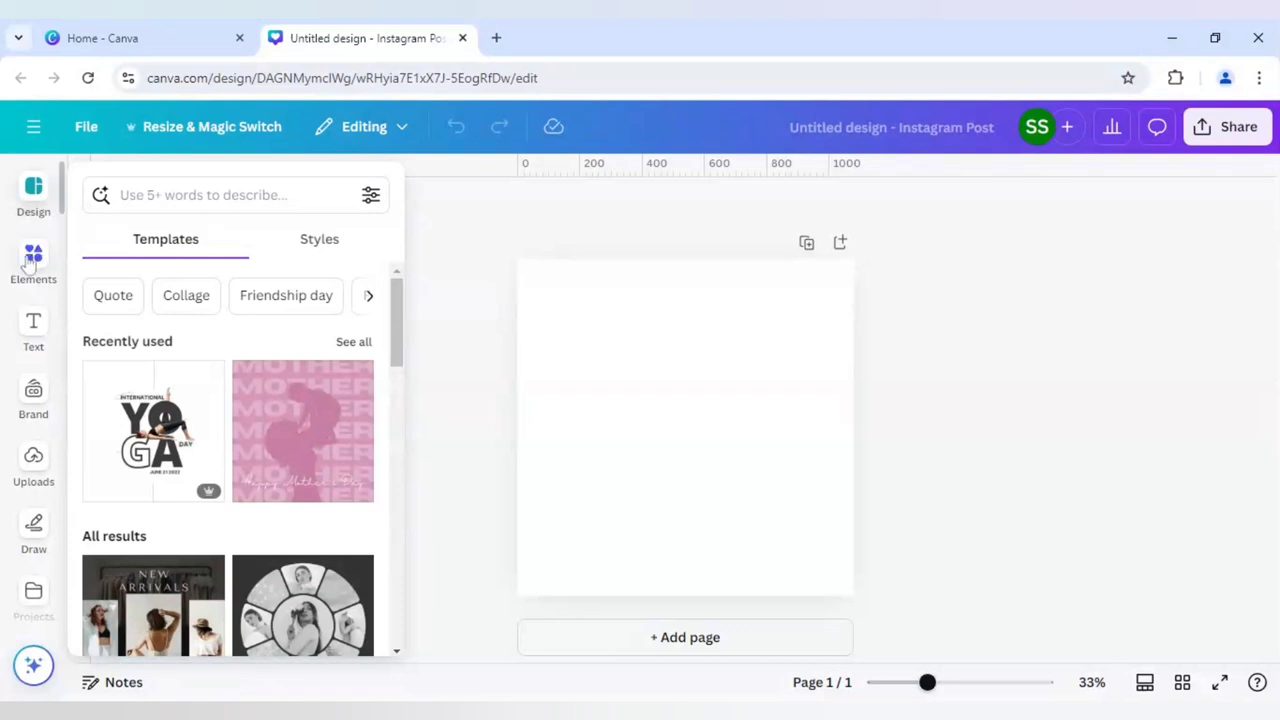
Add a square photo frame from Elements and rotate it 45° into a diamond
{"action": "left_click", "coordinate": [33, 262]}
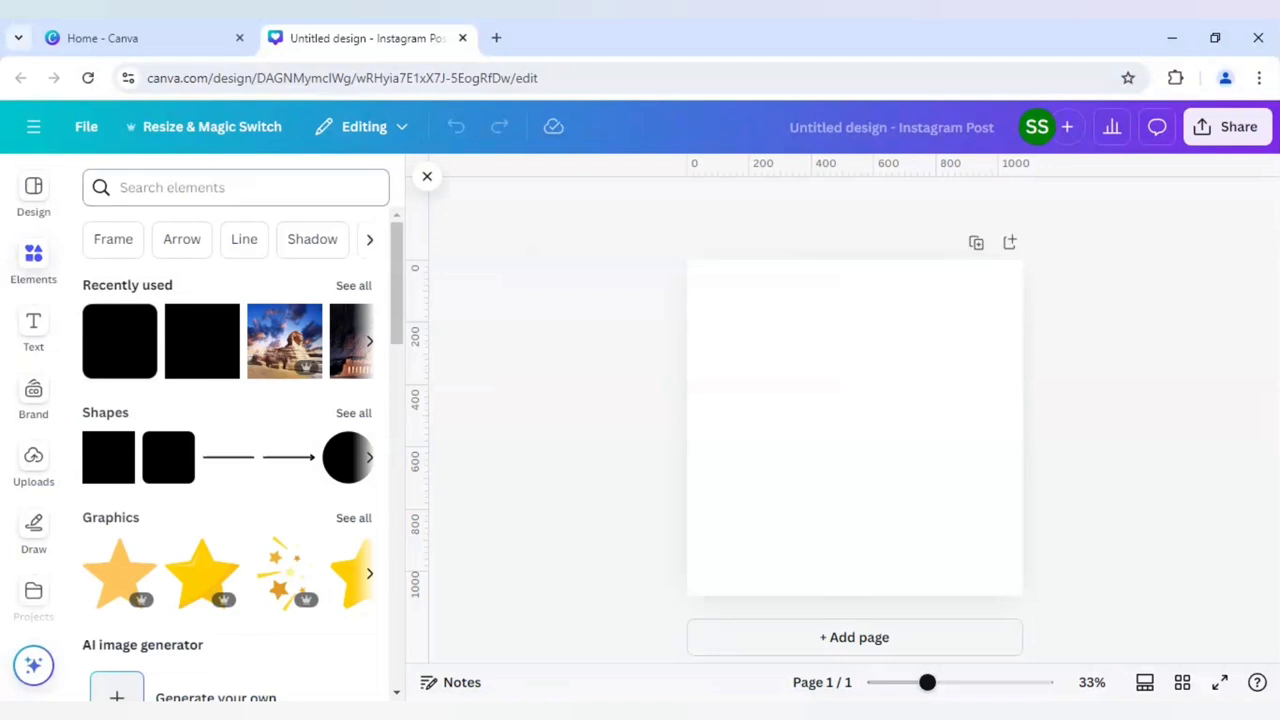
{"action": "scroll", "coordinate": [224, 380], "scroll_direction": "down", "scroll_amount": 5}
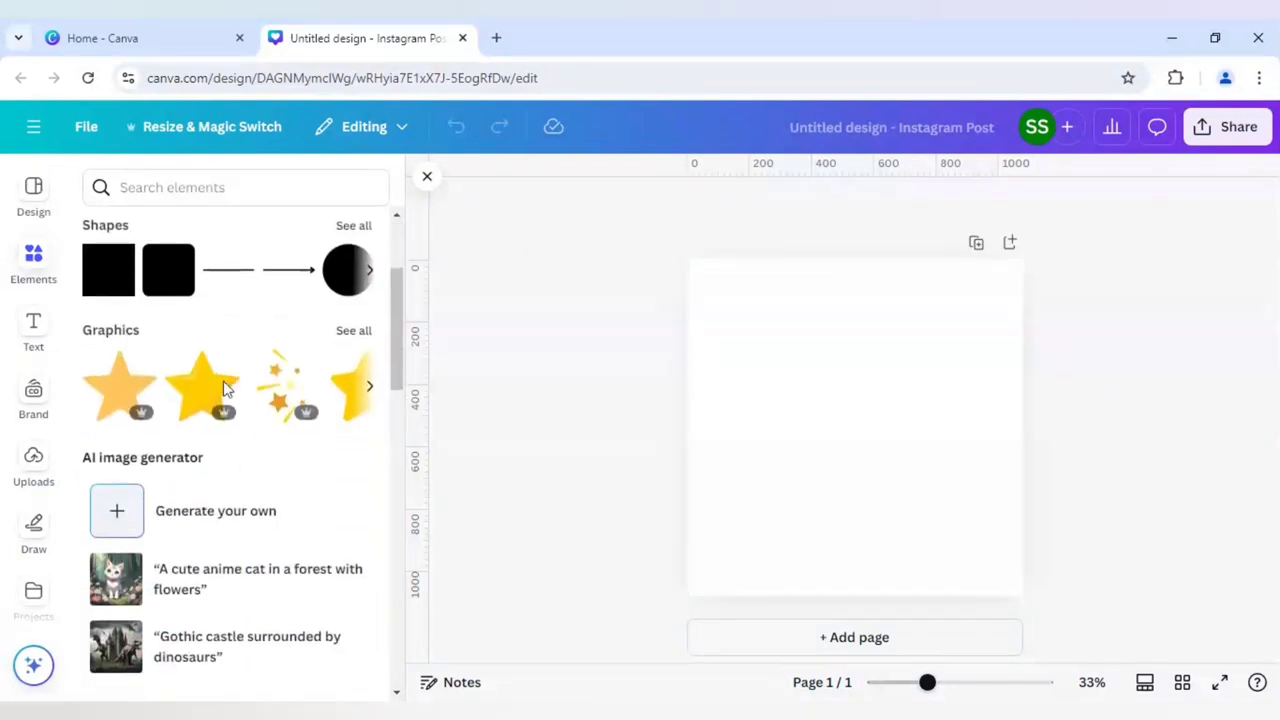
{"action": "scroll", "coordinate": [224, 392], "scroll_direction": "down", "scroll_amount": 1}
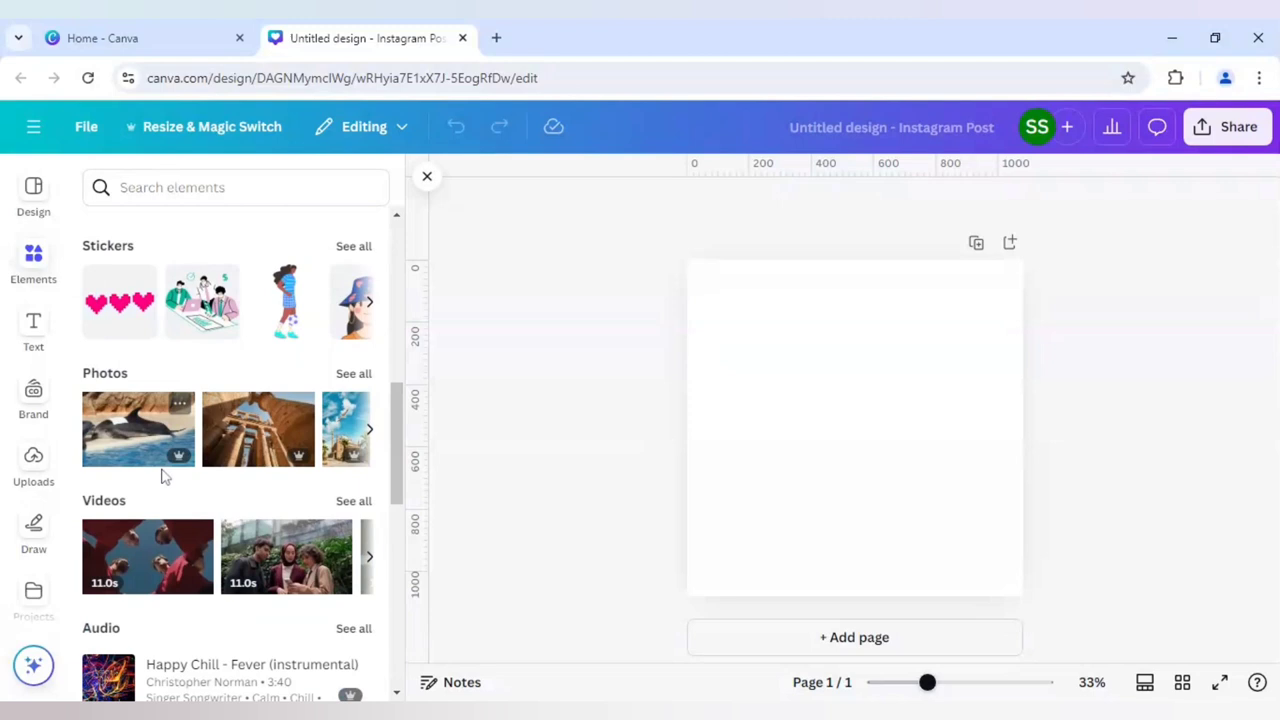
{"action": "scroll", "coordinate": [191, 507], "scroll_direction": "down", "scroll_amount": 1}
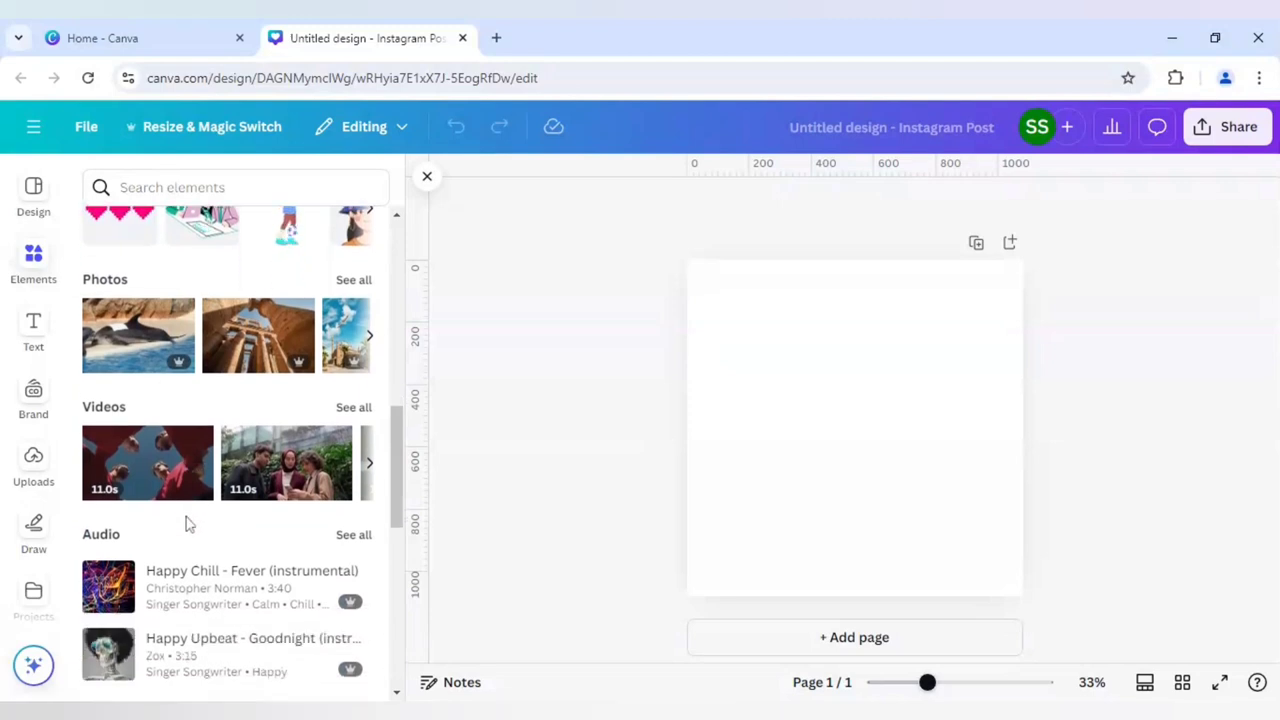
{"action": "scroll", "coordinate": [185, 520], "scroll_direction": "down", "scroll_amount": 2}
{"action": "scroll", "coordinate": [184, 522], "scroll_direction": "down", "scroll_amount": 3}
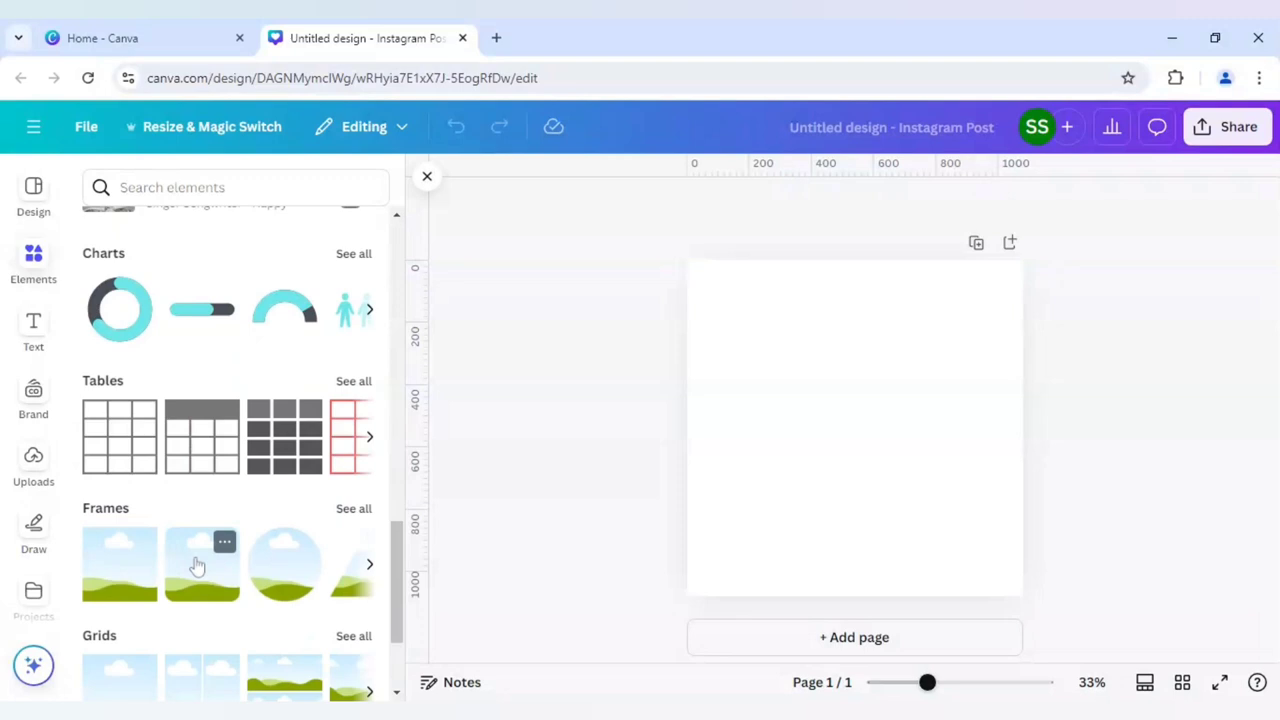
{"action": "left_click", "coordinate": [197, 566]}
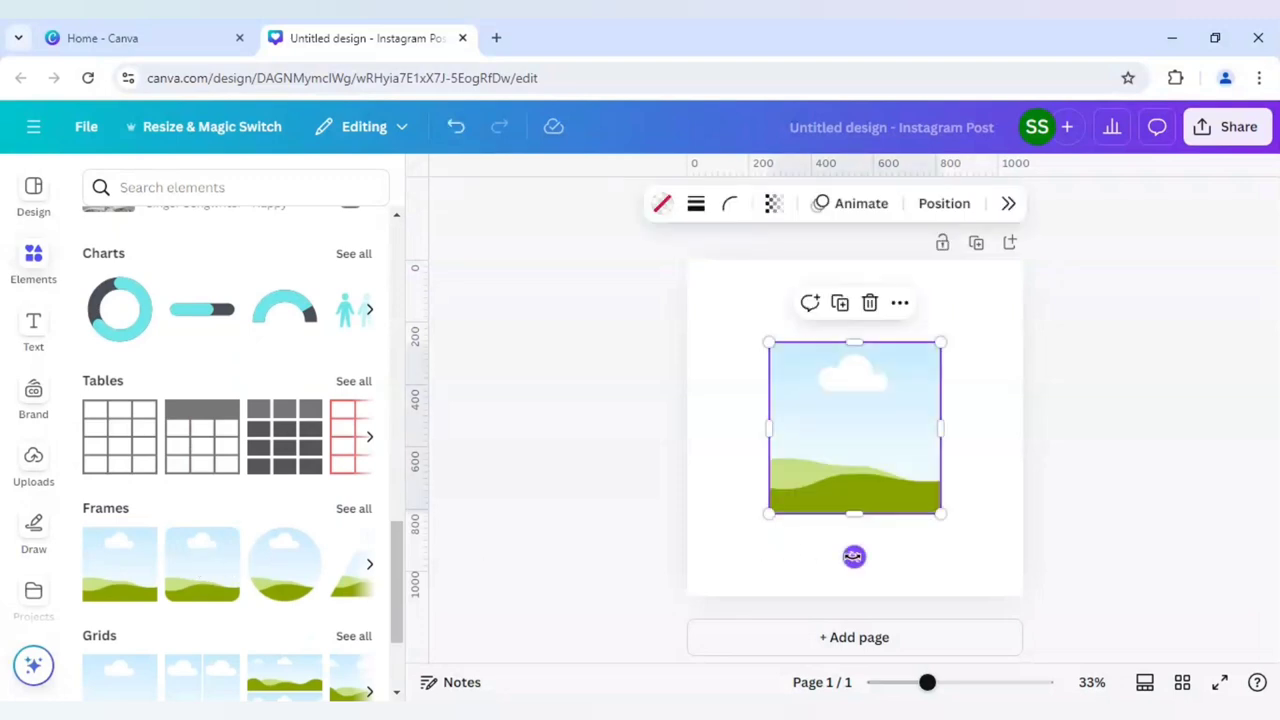
{"action": "left_click_drag", "start_coordinate": [854, 556], "coordinate": [937, 515]}
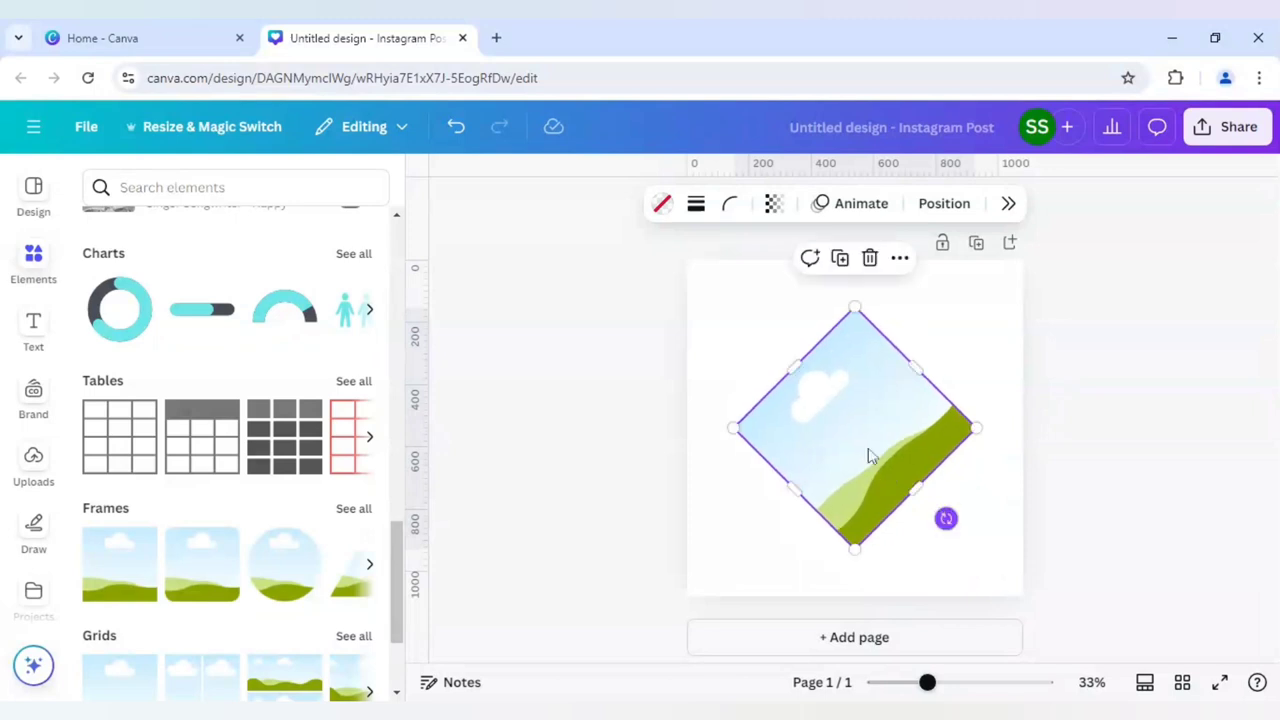
{"action": "left_click_drag", "start_coordinate": [917, 409], "coordinate": [1011, 612]}
Duplicate the diamond frame and place copies at the lower right and the page's left edge
{"action": "left_click", "coordinate": [926, 519]}
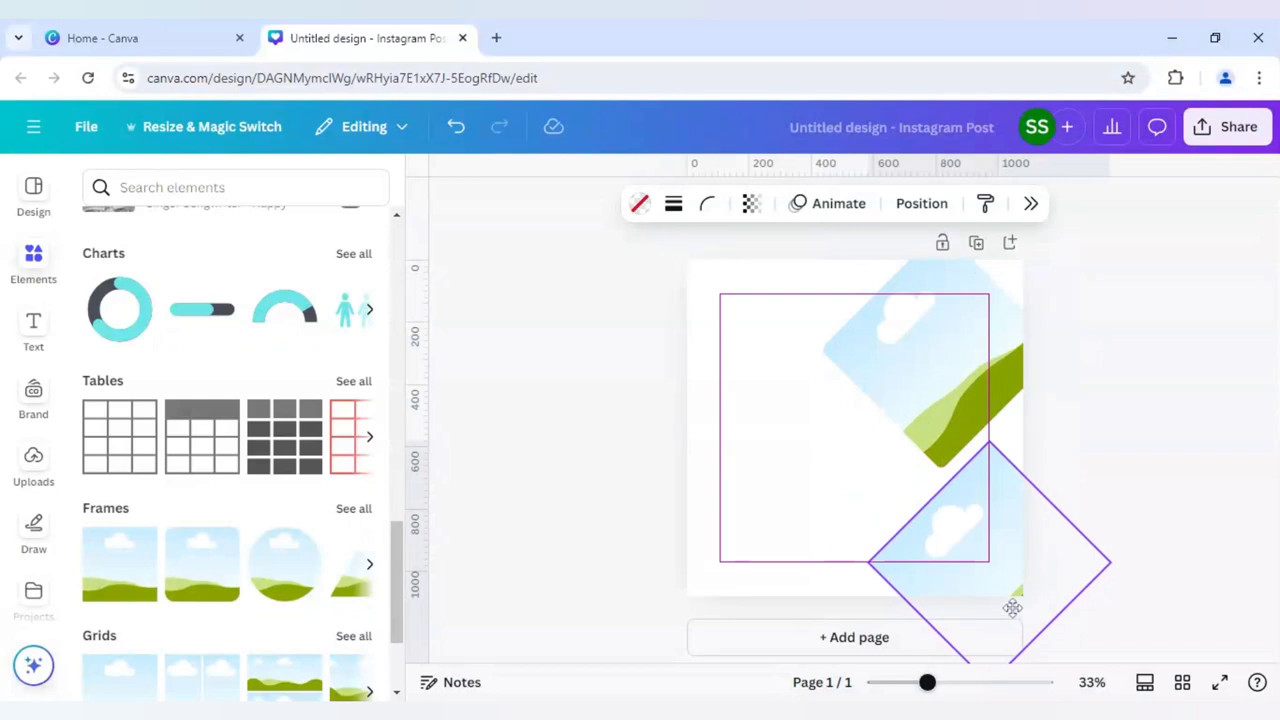
{"action": "left_click_drag", "start_coordinate": [1013, 607], "coordinate": [1013, 607]}
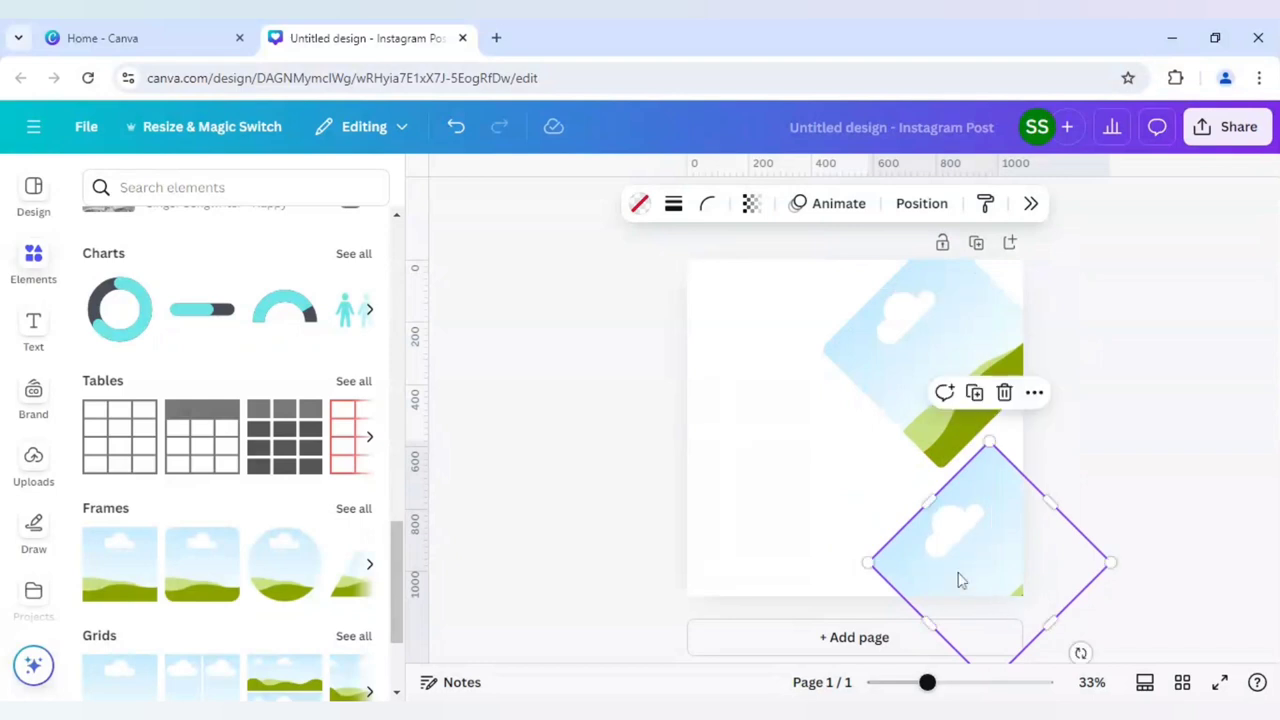
{"action": "left_click", "coordinate": [974, 392]}
{"action": "left_click_drag", "start_coordinate": [971, 543], "coordinate": [721, 240]}
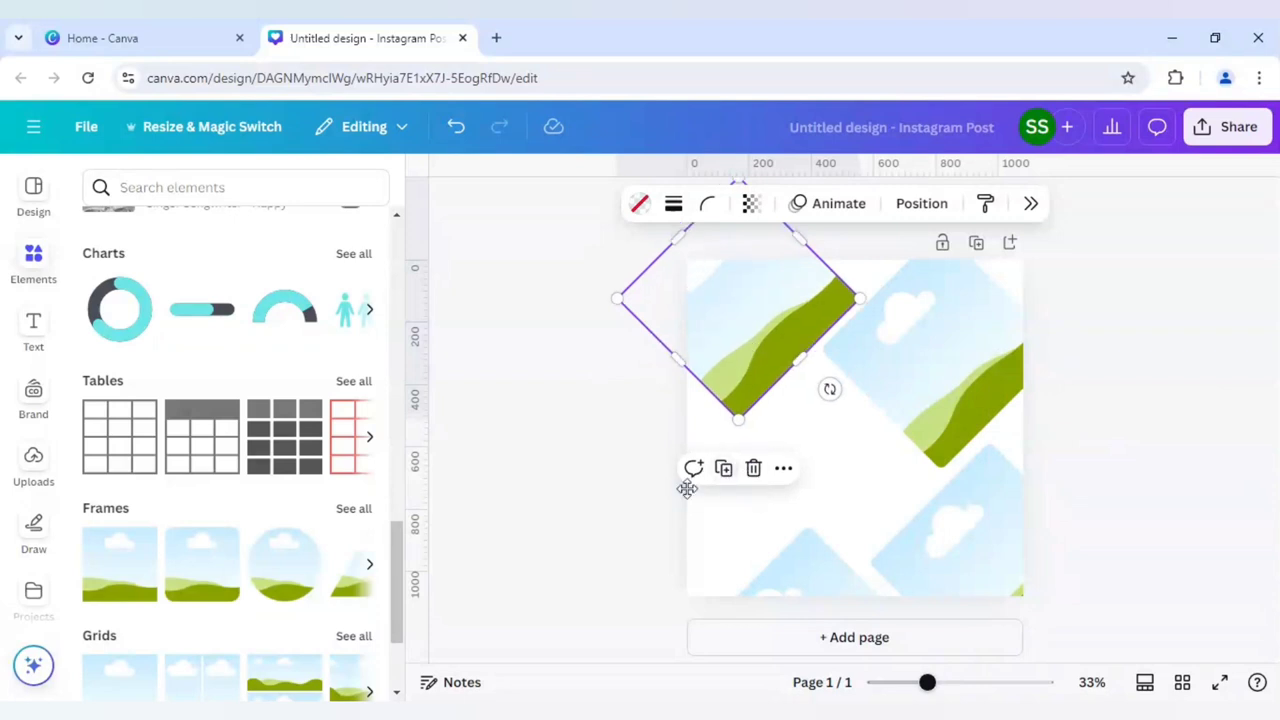
{"action": "left_click_drag", "start_coordinate": [750, 345], "coordinate": [651, 514]}
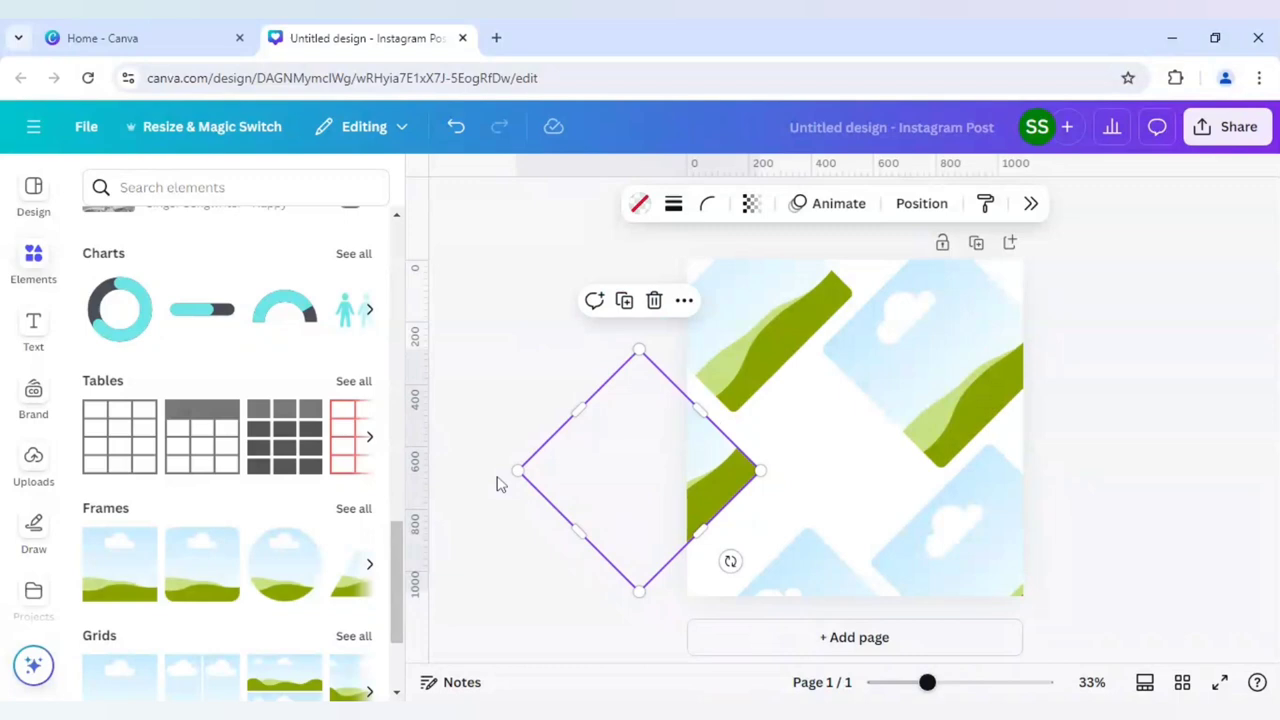
Browse all recently used elements, then return to the main Elements view
{"action": "left_click", "coordinate": [510, 398]}
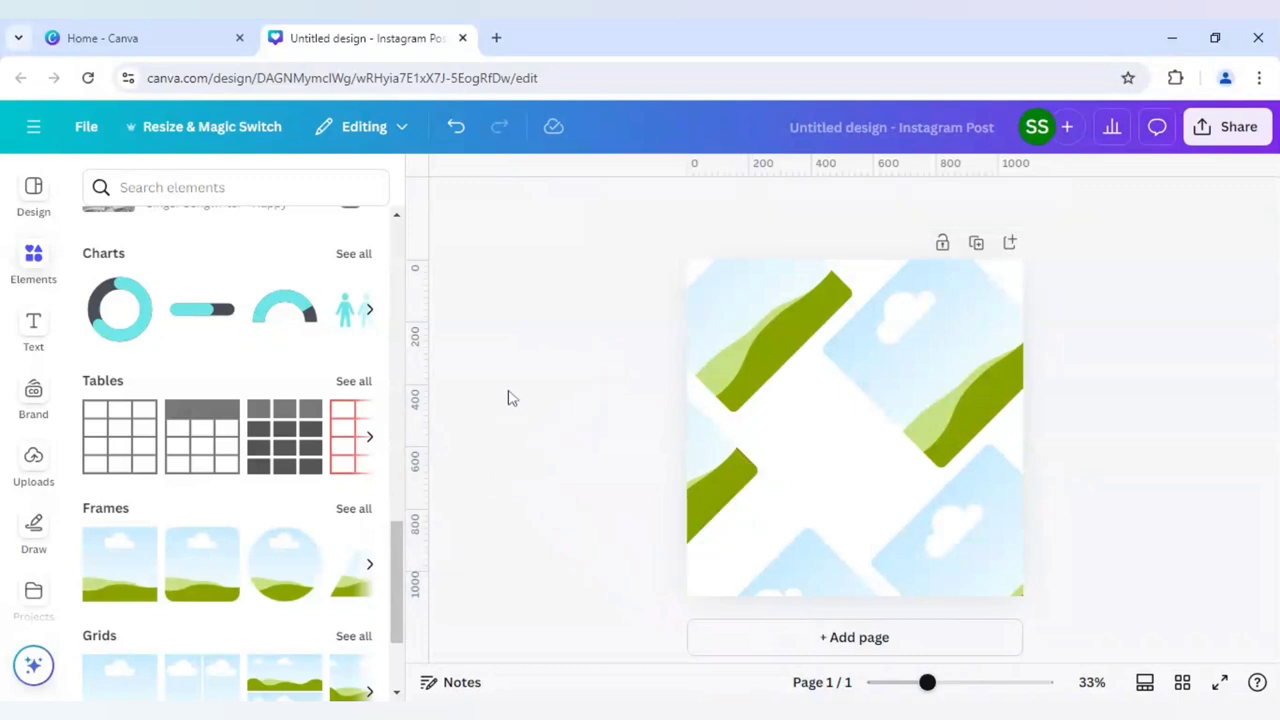
{"action": "left_click", "coordinate": [30, 266]}
{"action": "left_click", "coordinate": [30, 266]}
{"action": "left_click_drag", "start_coordinate": [396, 550], "coordinate": [413, 248]}
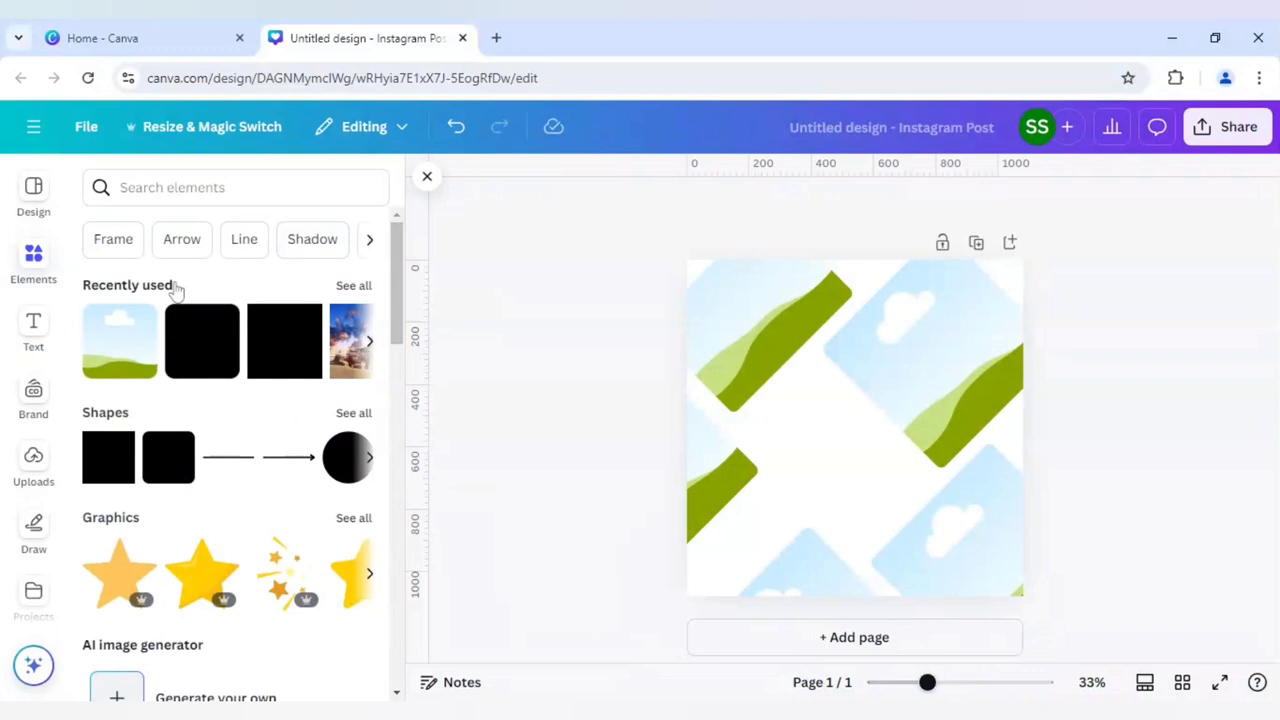
{"action": "left_click", "coordinate": [354, 286]}
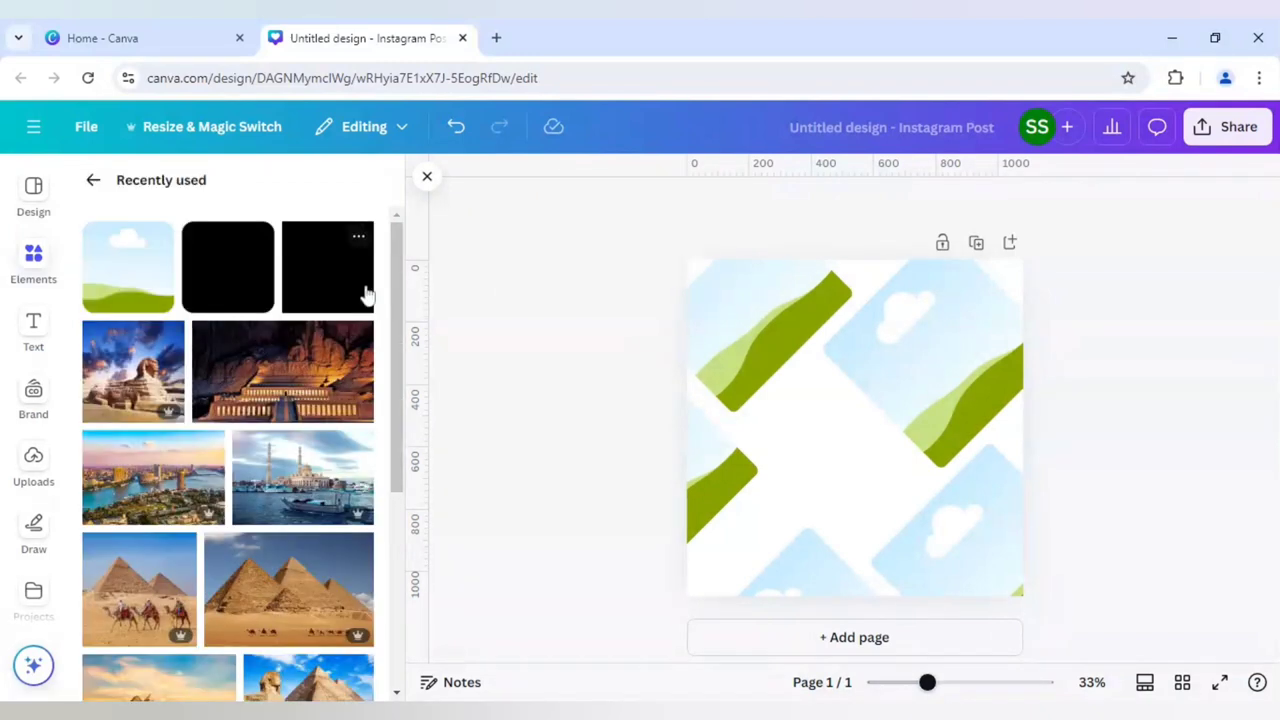
{"action": "mouse_move", "coordinate": [181, 550]}
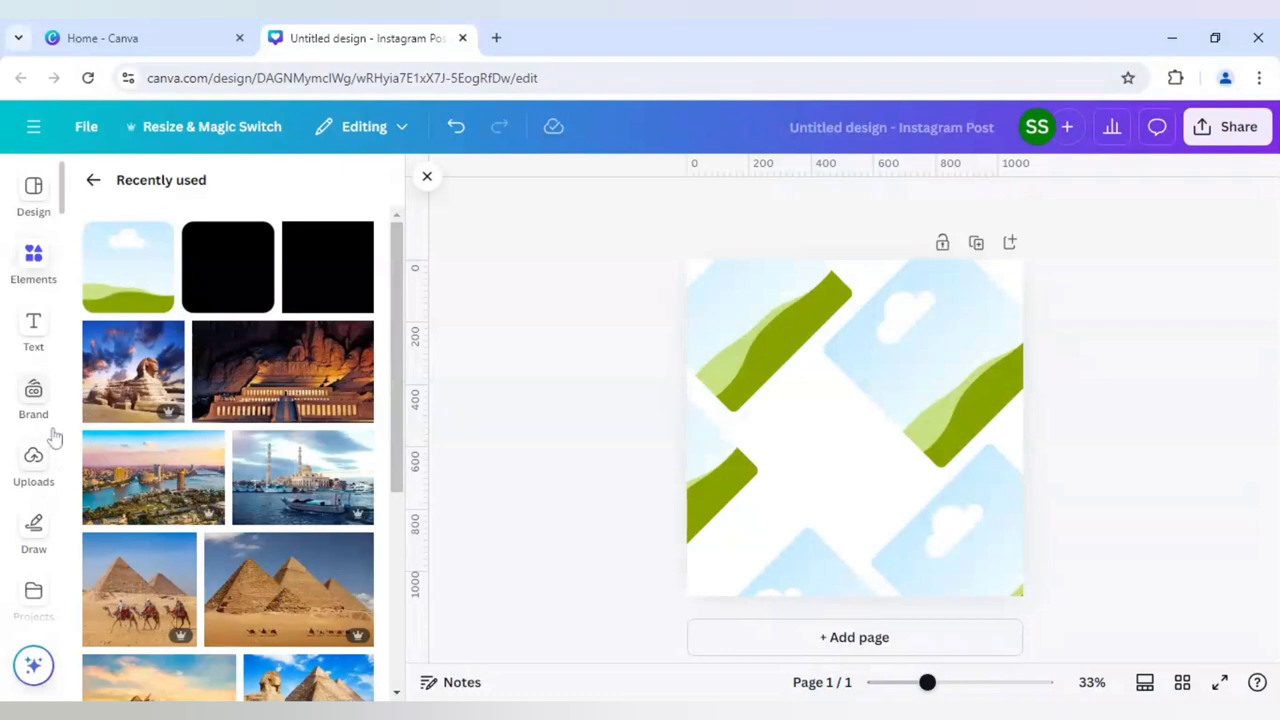
{"action": "left_click", "coordinate": [92, 182]}
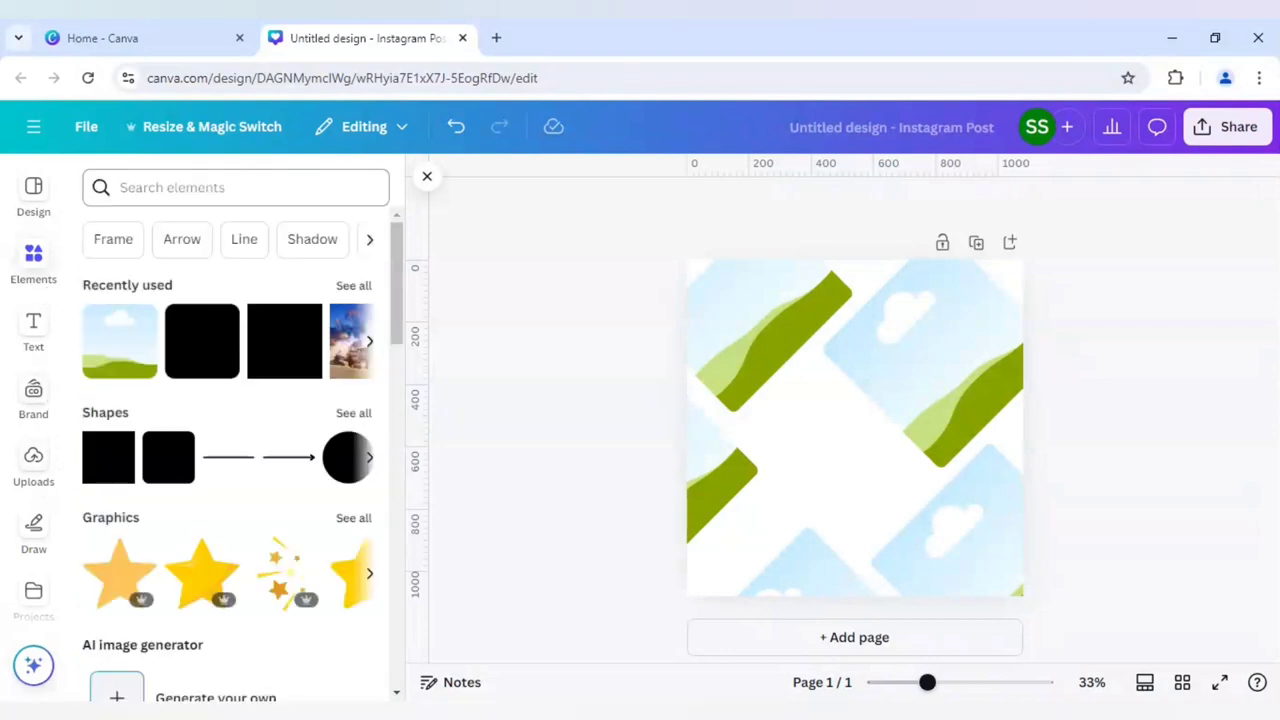
Search the elements for 'egyp' and browse only the Egypt photo results
{"action": "left_click", "coordinate": [120, 187]}
{"action": "type", "text": "e"}
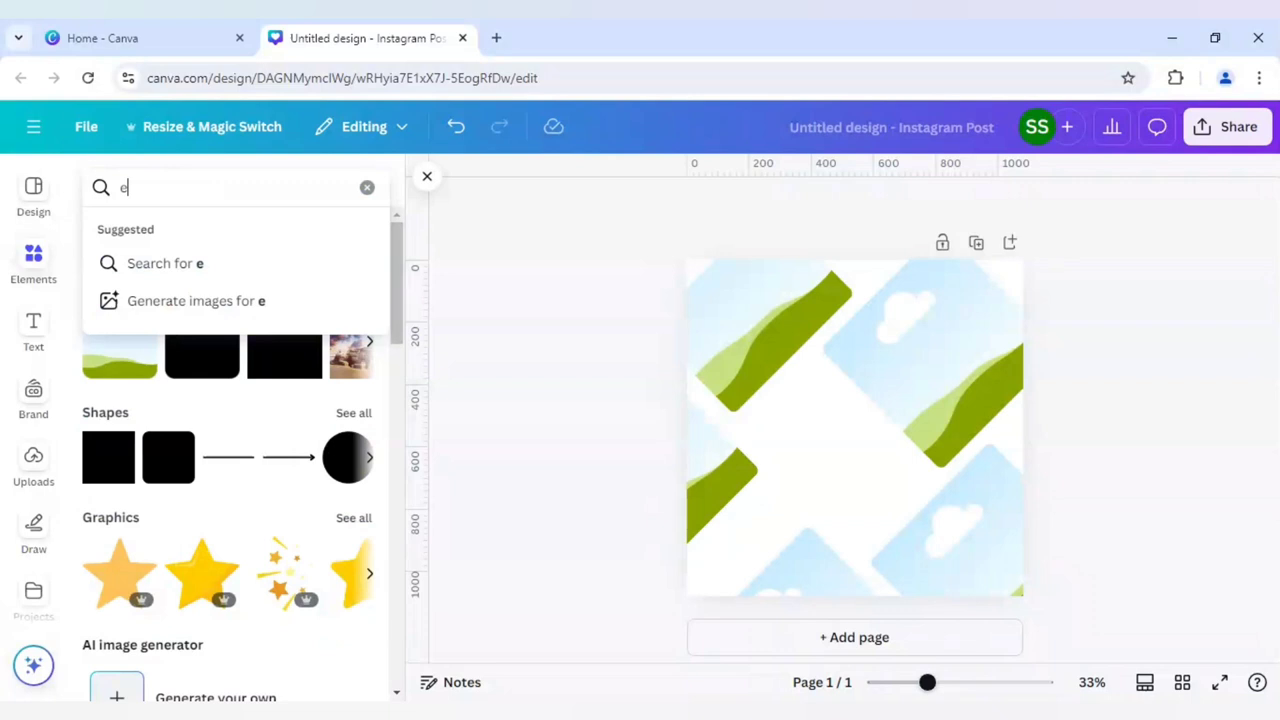
{"action": "type", "text": "gypt"}
{"action": "key", "text": "Return"}
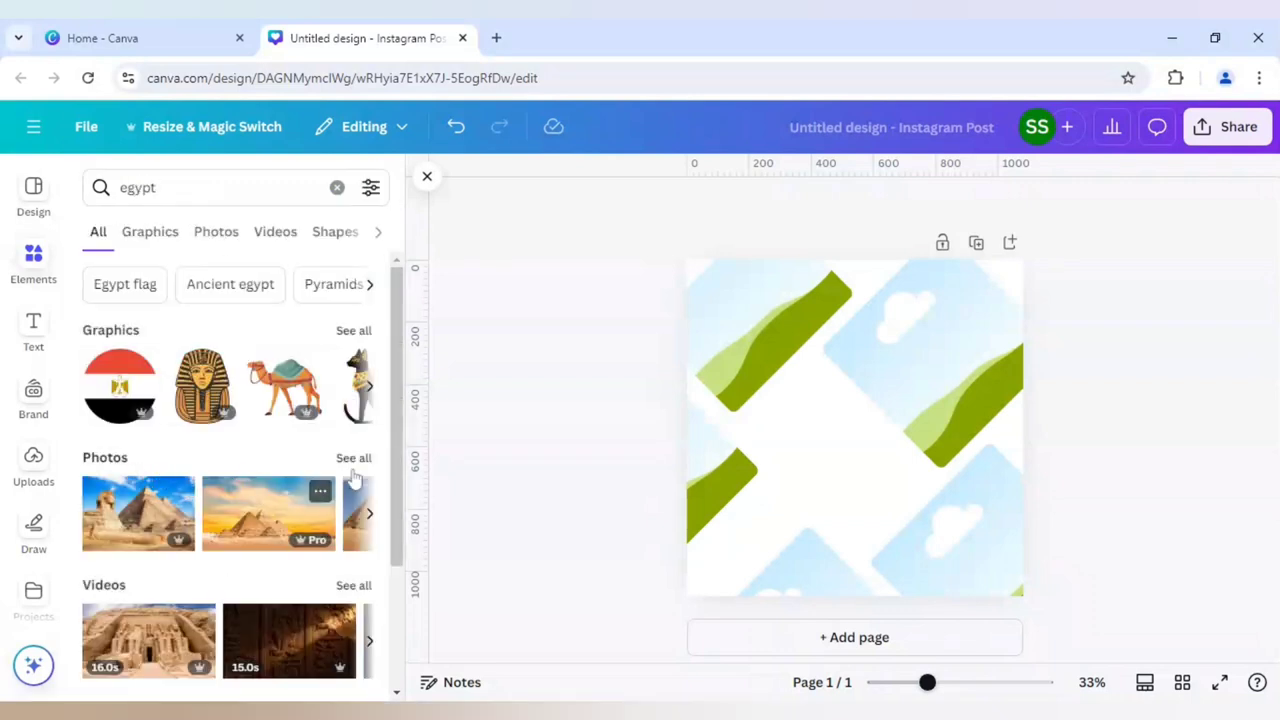
{"action": "left_click", "coordinate": [353, 457]}
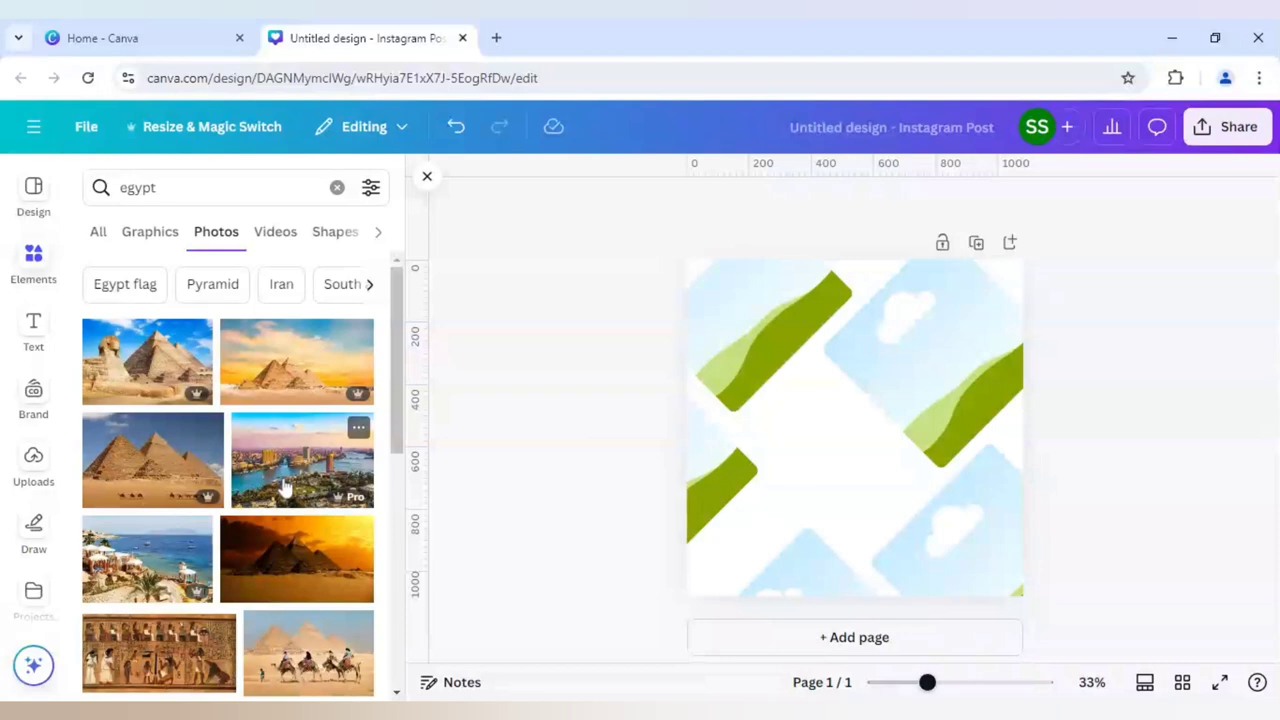
{"action": "scroll", "coordinate": [298, 480], "scroll_direction": "down", "scroll_amount": 2}
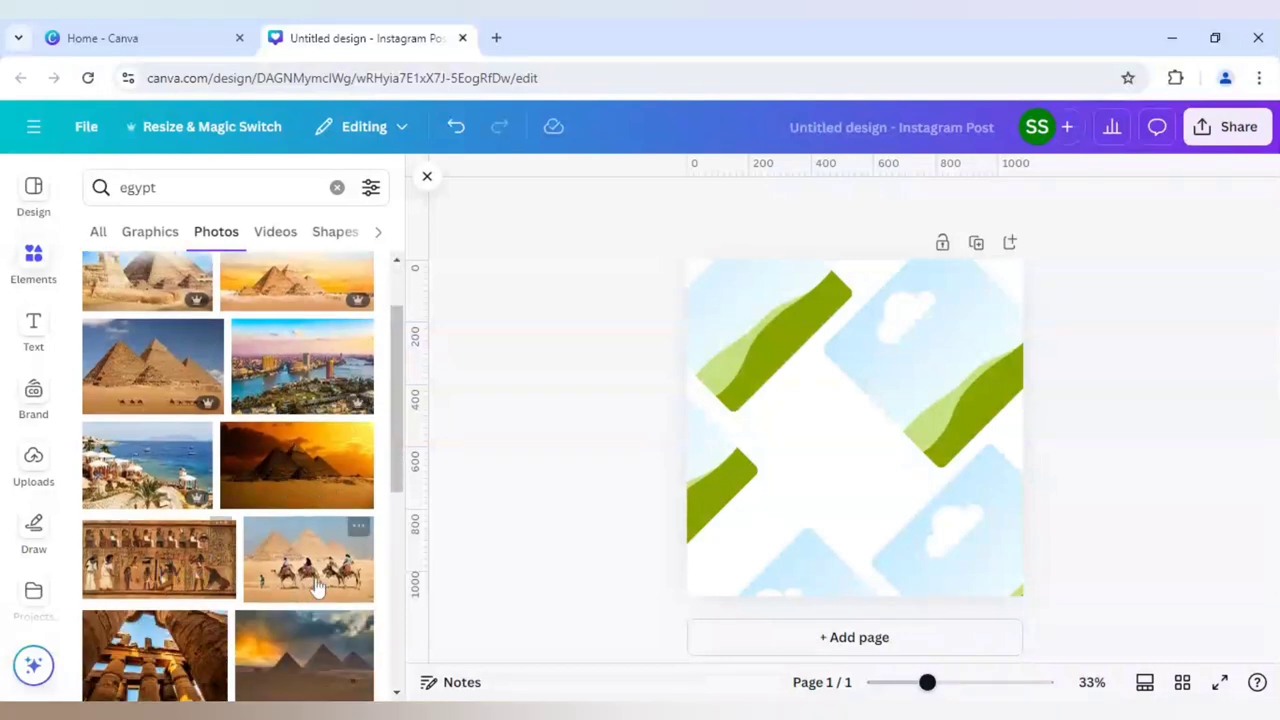
{"action": "scroll", "coordinate": [240, 500], "scroll_direction": "down", "scroll_amount": 4}
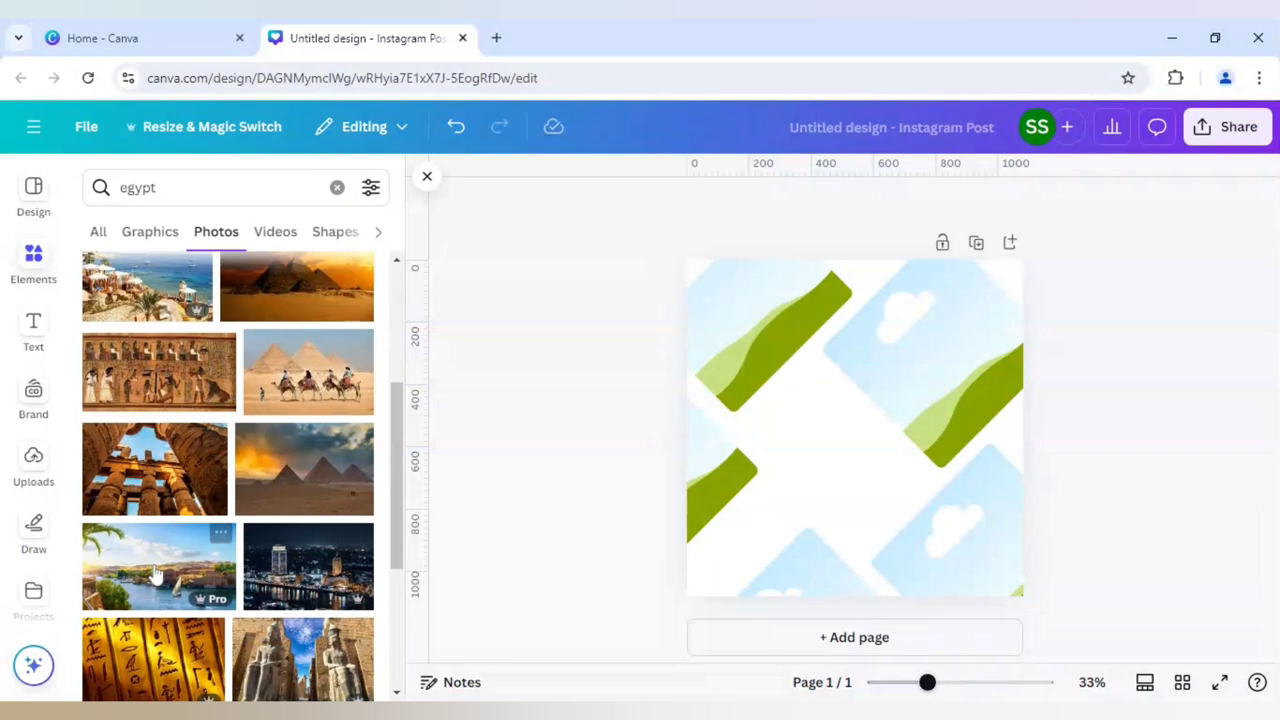
{"action": "scroll", "coordinate": [149, 600], "scroll_direction": "down", "scroll_amount": 2}
{"action": "scroll", "coordinate": [149, 615], "scroll_direction": "down", "scroll_amount": 1}
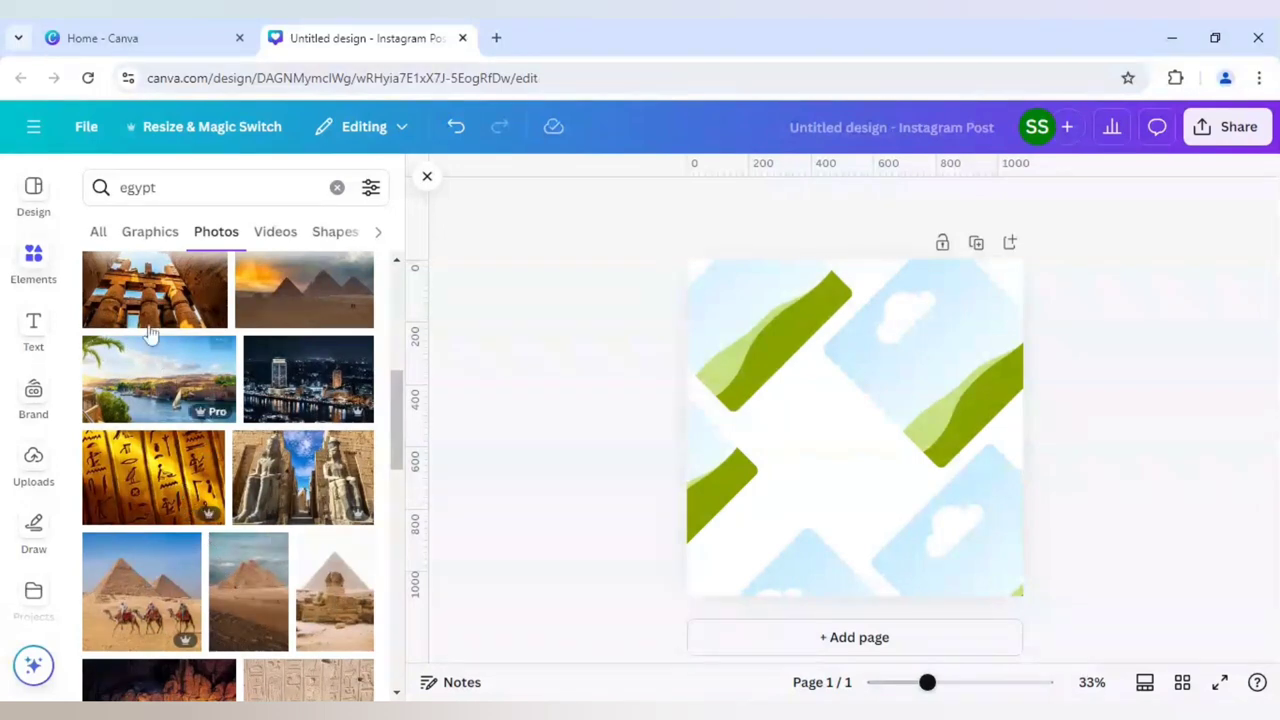
Add the pyramids-and-camels photo from Recently used, then delete the stray copy
{"action": "left_click", "coordinate": [337, 188]}
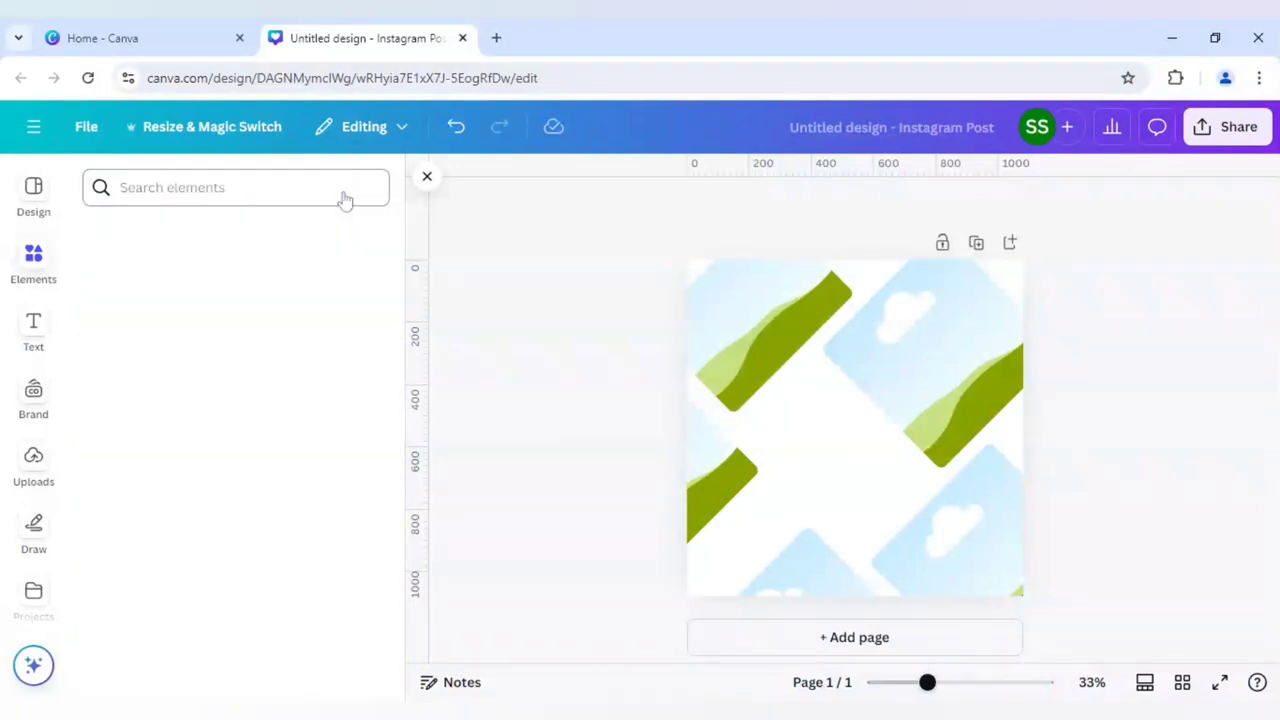
{"action": "left_click", "coordinate": [352, 287]}
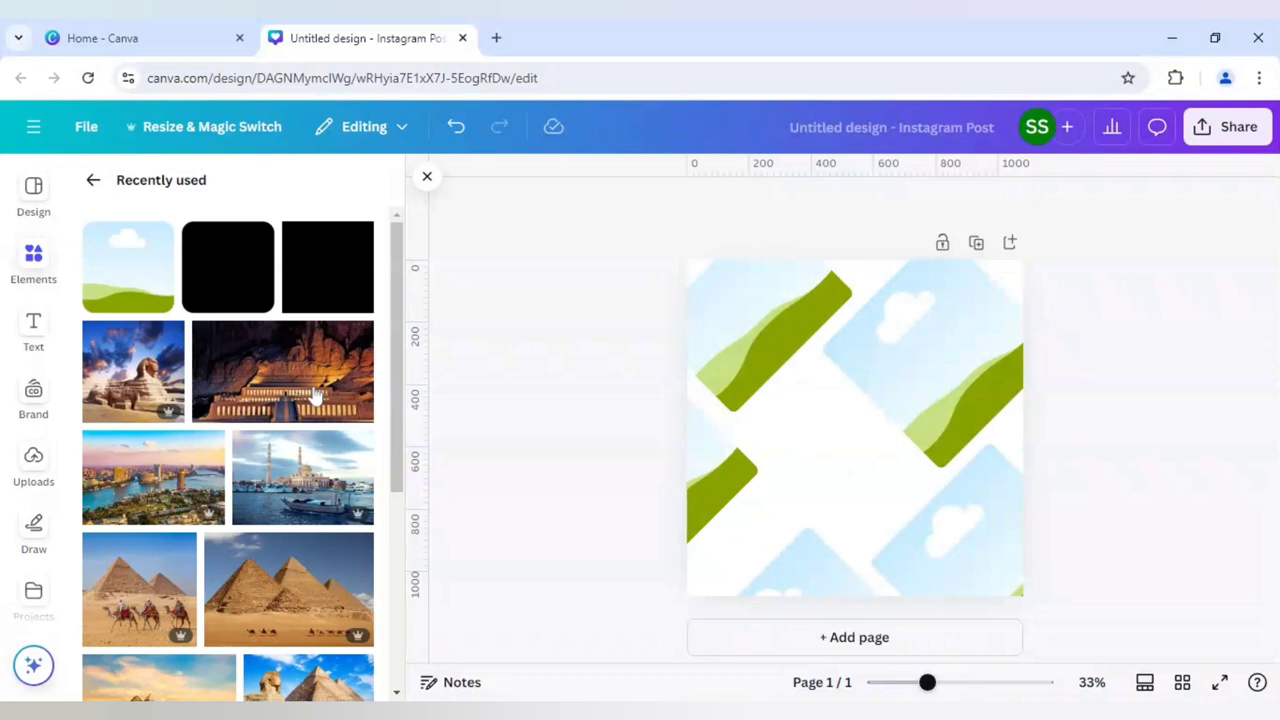
{"action": "left_click", "coordinate": [162, 596]}
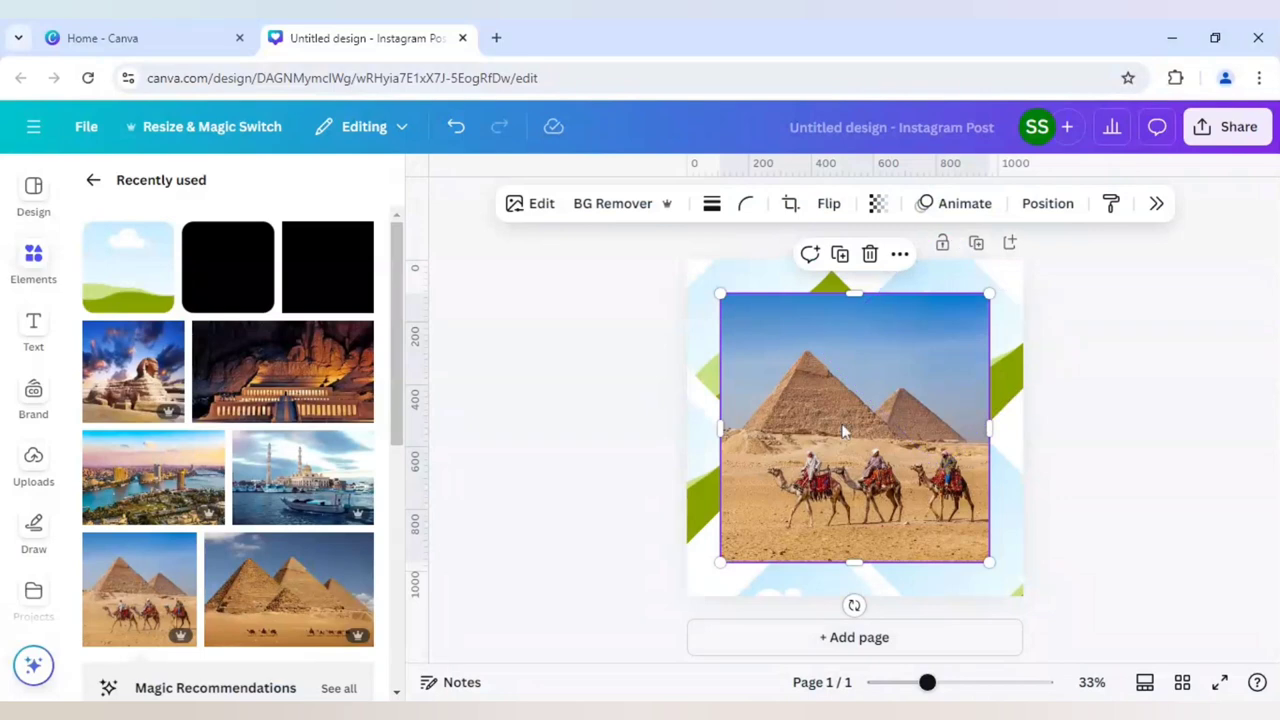
{"action": "key", "text": "Delete"}
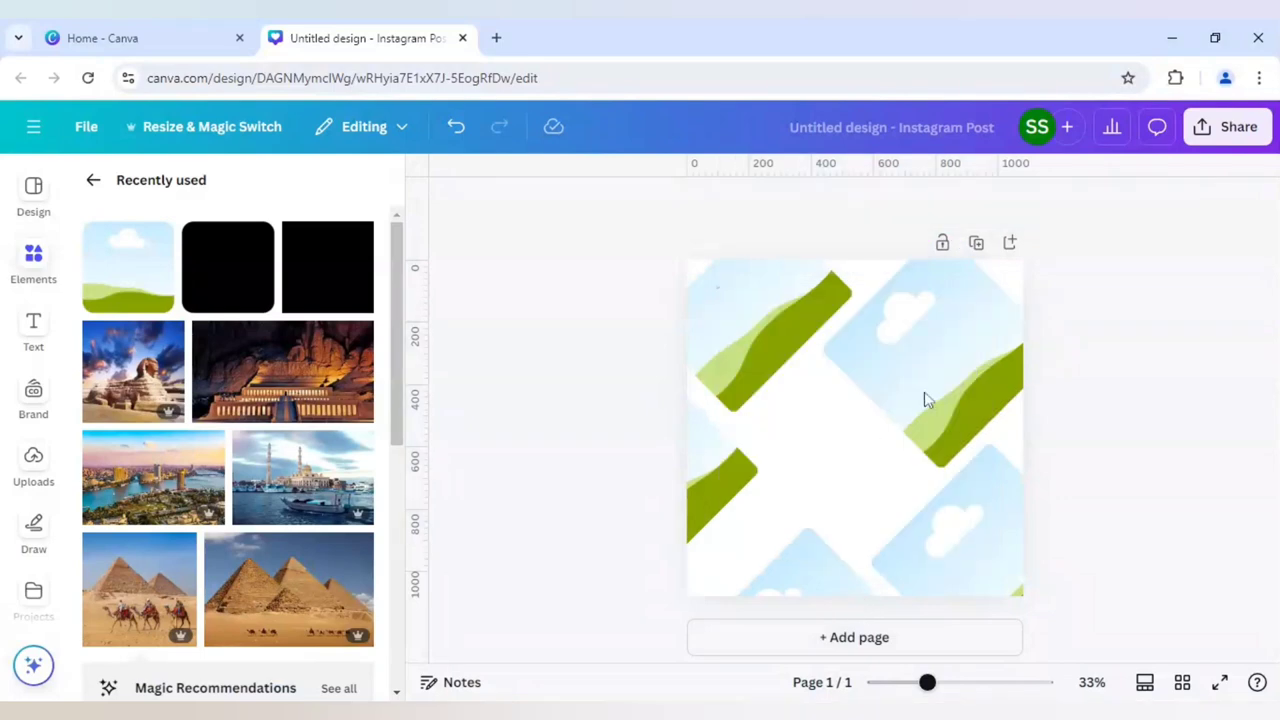
Add the pyramids photo again, tilt it 45° and drop it into the top-right diamond
{"action": "left_click", "coordinate": [954, 418]}
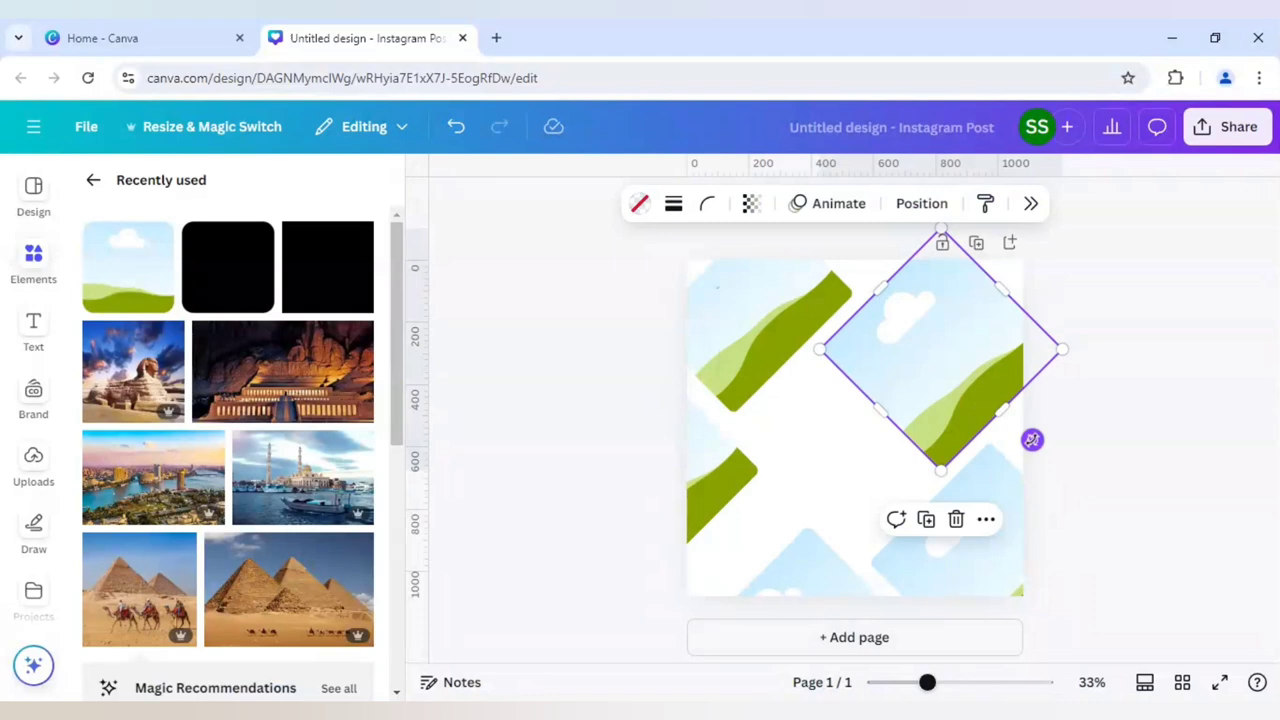
{"action": "left_click_drag", "start_coordinate": [1032, 439], "coordinate": [1031, 438]}
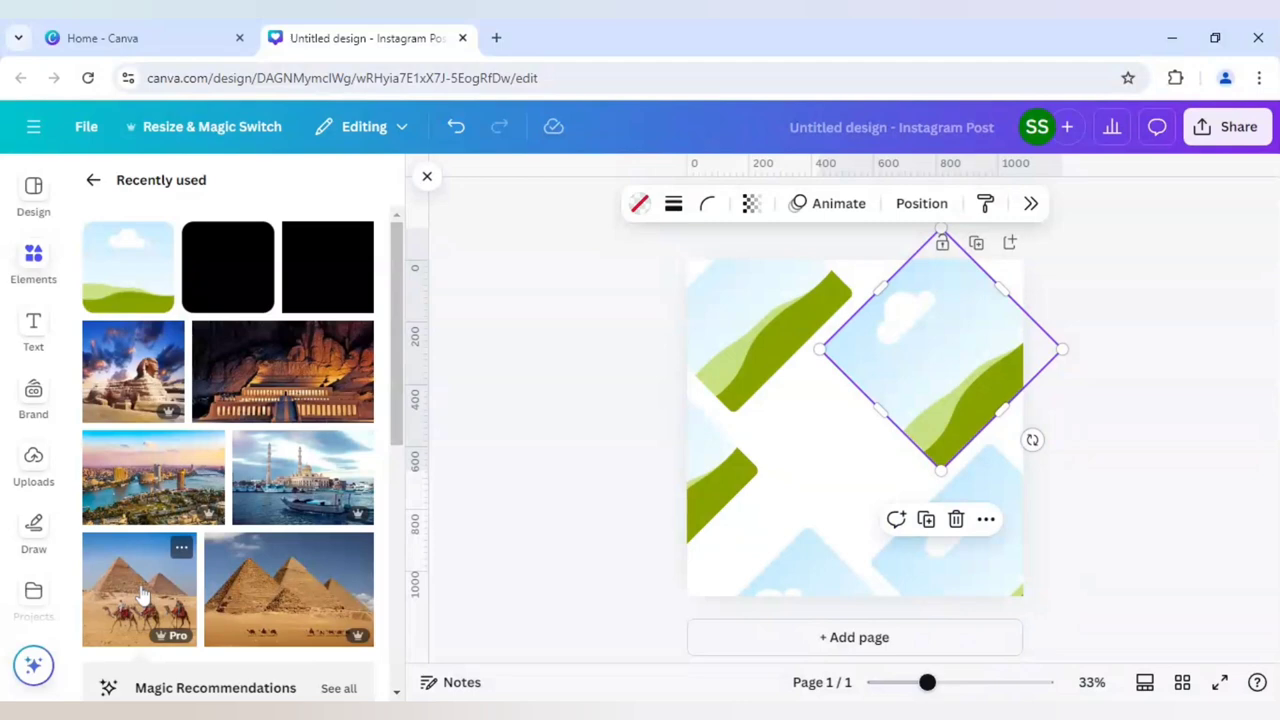
{"action": "left_click", "coordinate": [139, 590]}
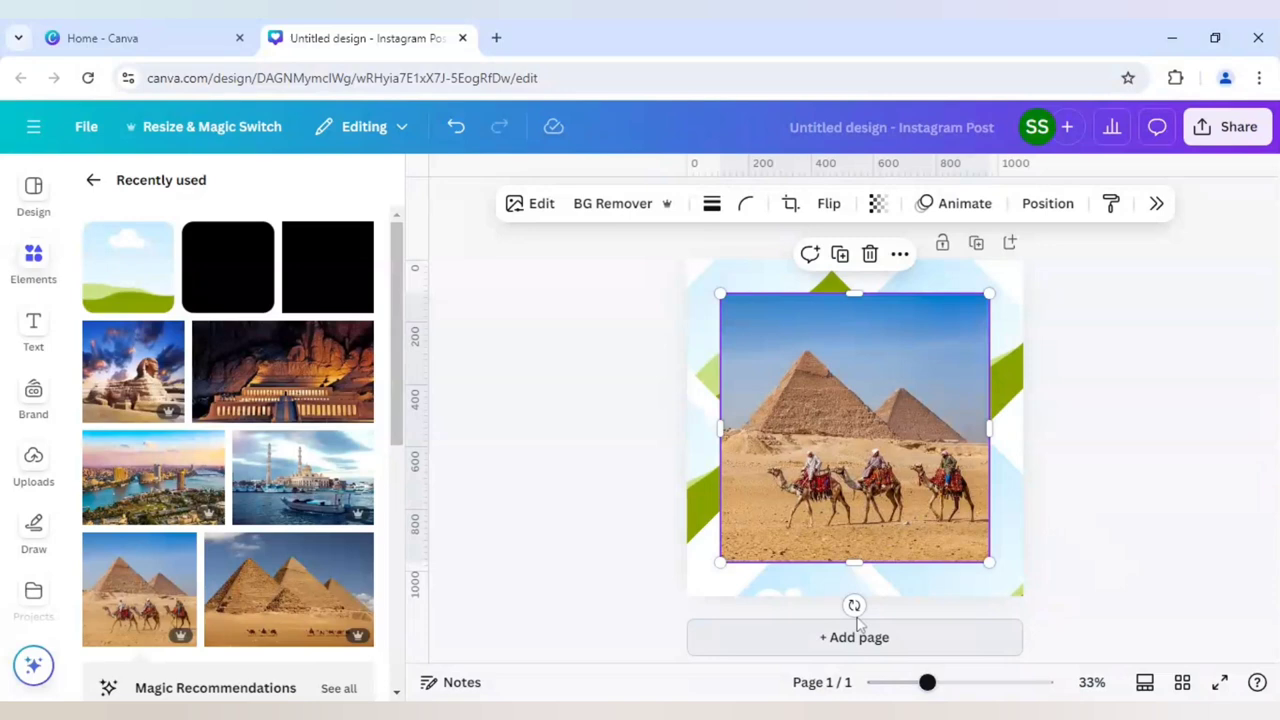
{"action": "left_click_drag", "start_coordinate": [854, 606], "coordinate": [760, 522]}
{"action": "left_click_drag", "start_coordinate": [887, 483], "coordinate": [972, 330]}
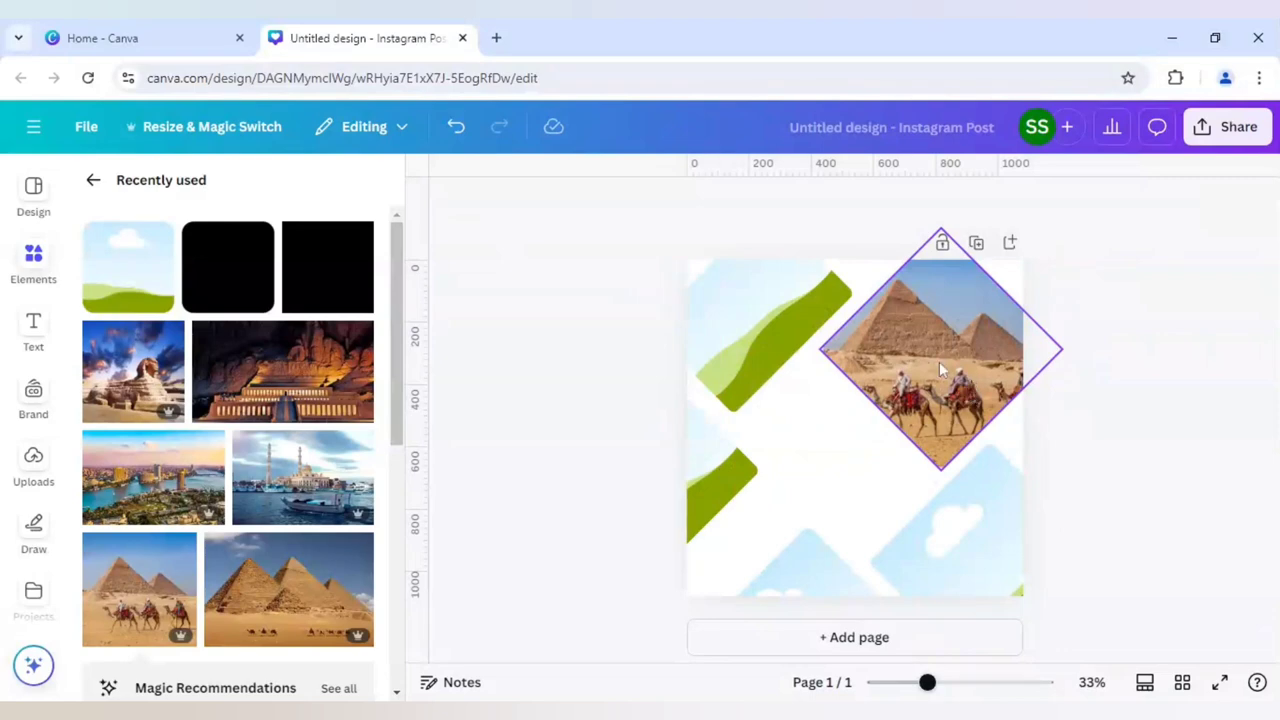
{"action": "left_click", "coordinate": [822, 383]}
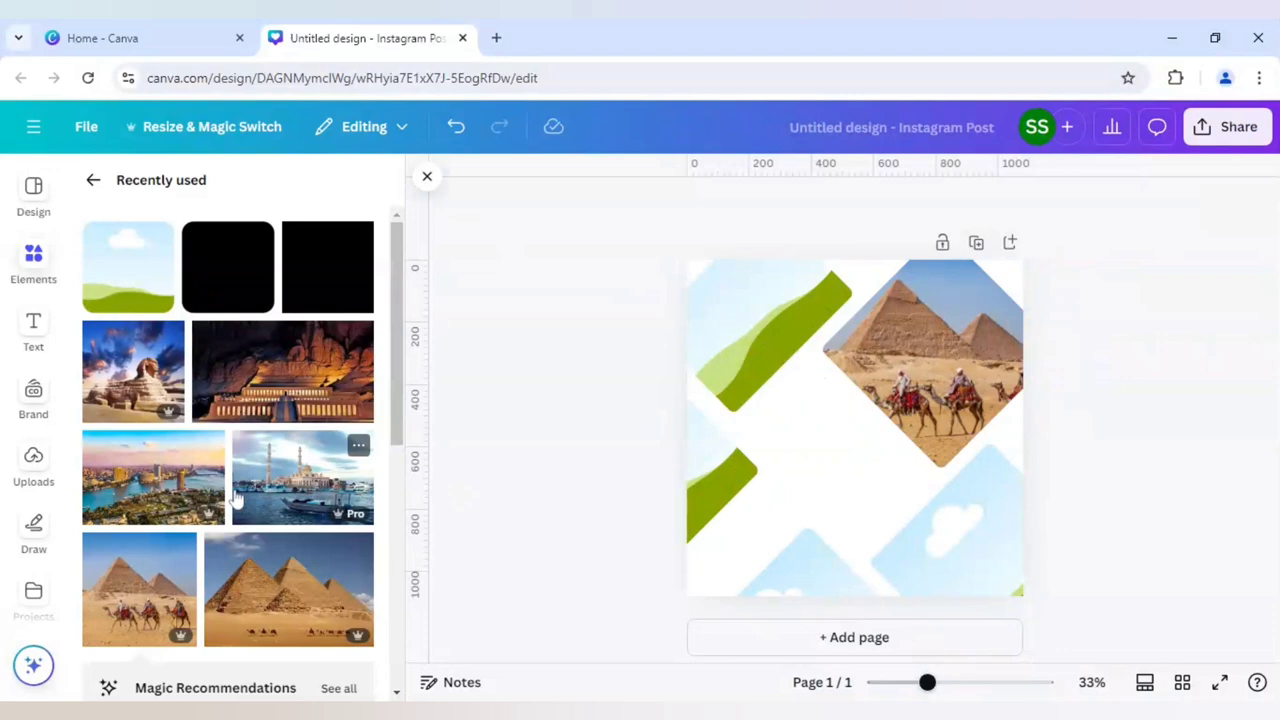
Add the Cairo skyline photo from Recently used, shift it up-left and rotate it about 40°
{"action": "left_click", "coordinate": [163, 480]}
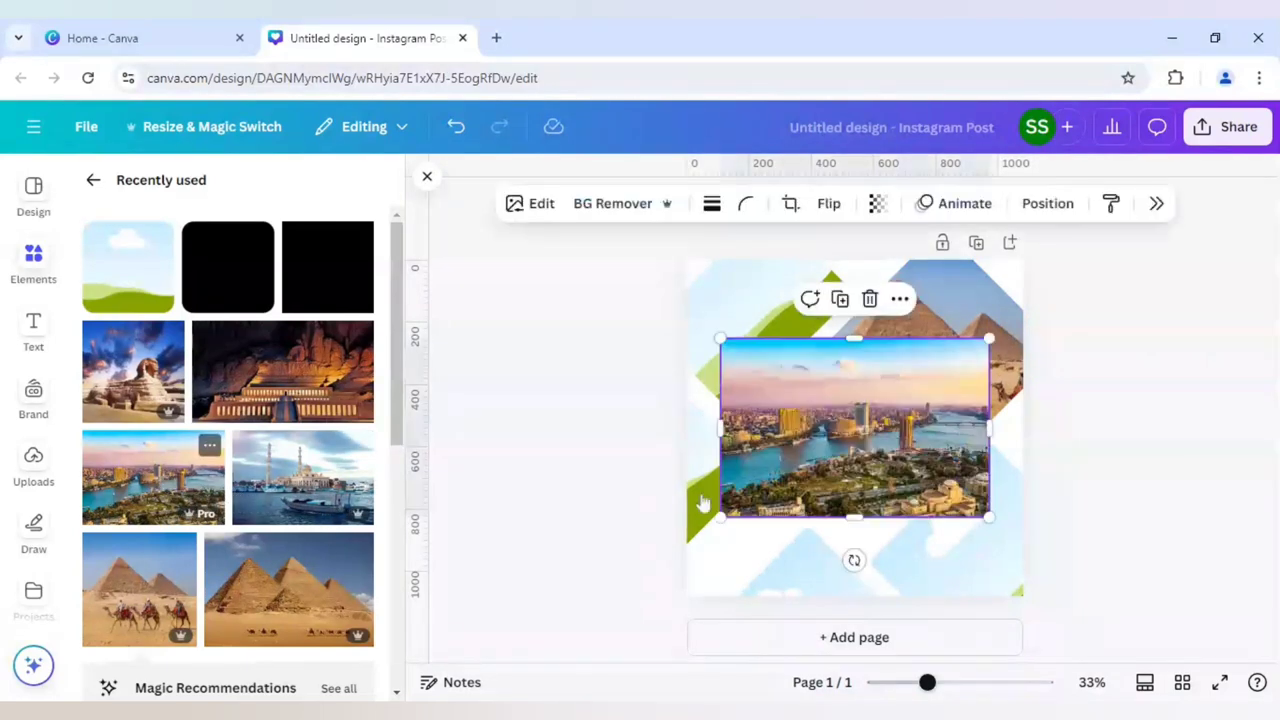
{"action": "left_click_drag", "start_coordinate": [920, 480], "coordinate": [873, 460]}
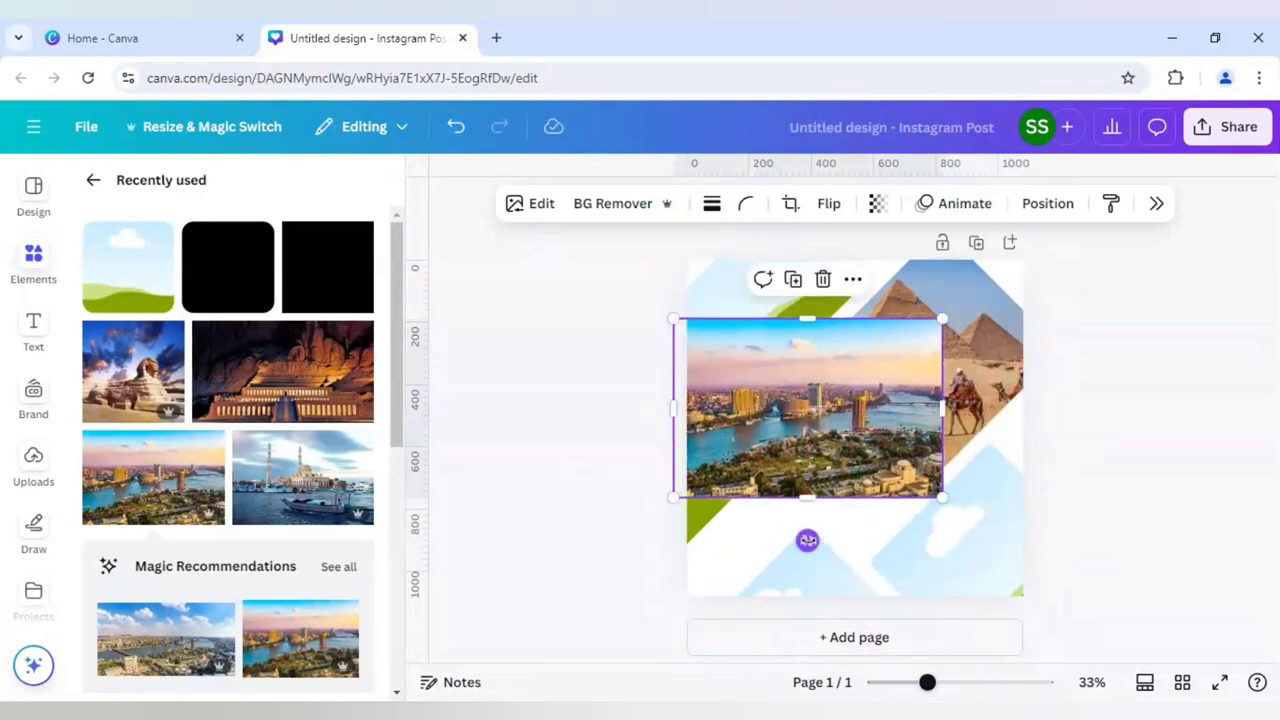
{"action": "left_click_drag", "start_coordinate": [808, 540], "coordinate": [713, 503]}
Drop the Cairo photo into the lower-right diamond, then rotate the Sphinx photo into the top-left diamond
{"action": "left_click_drag", "start_coordinate": [827, 409], "coordinate": [1008, 562]}
{"action": "left_click", "coordinate": [625, 527]}
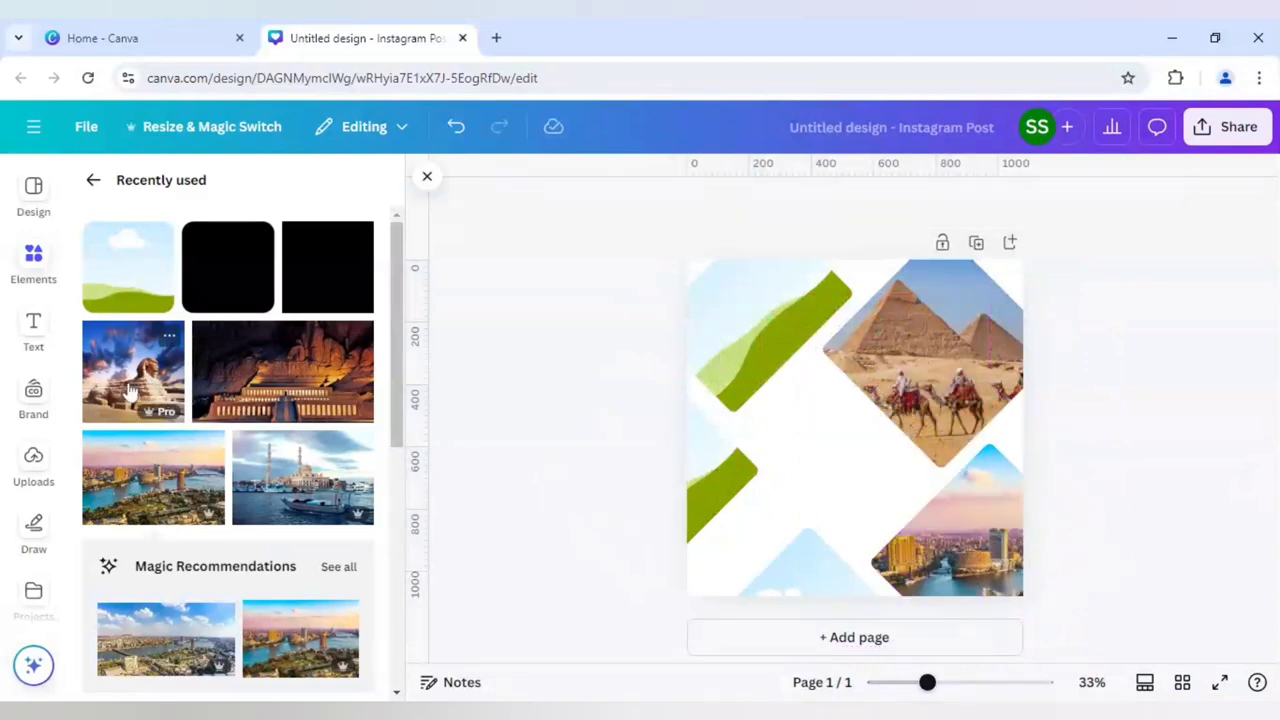
{"action": "left_click", "coordinate": [169, 336]}
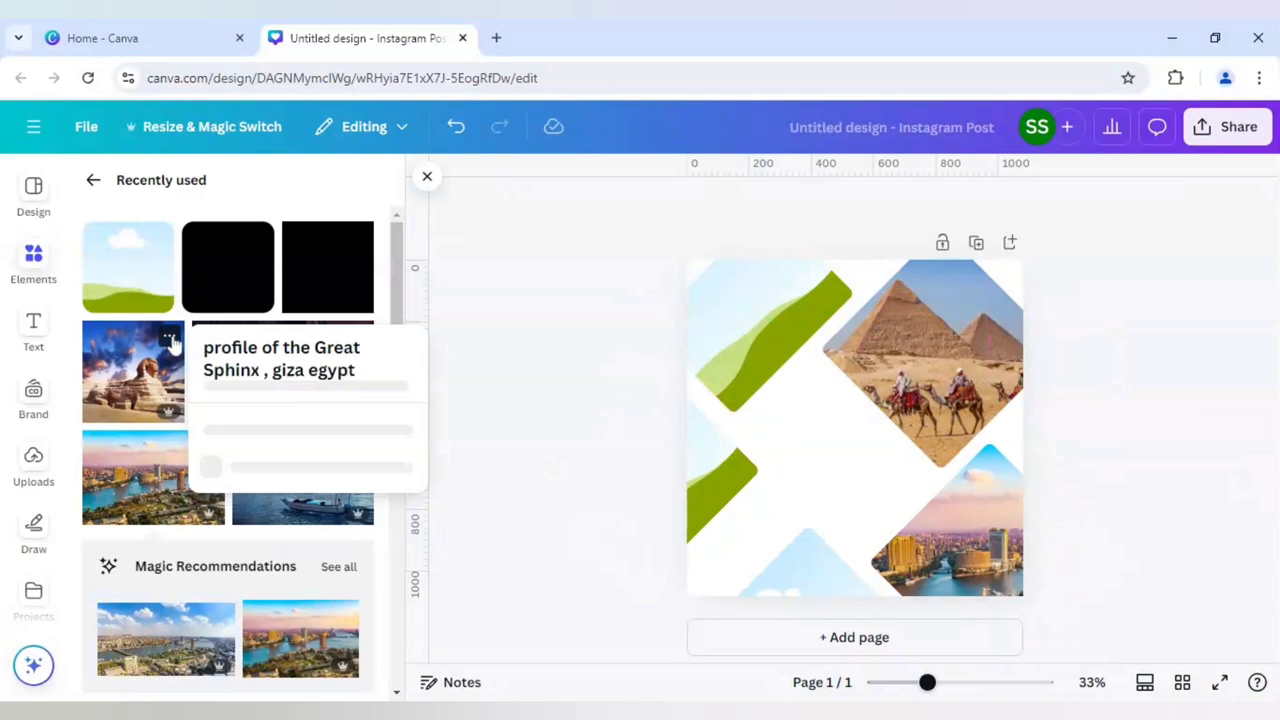
{"action": "left_click", "coordinate": [133, 345]}
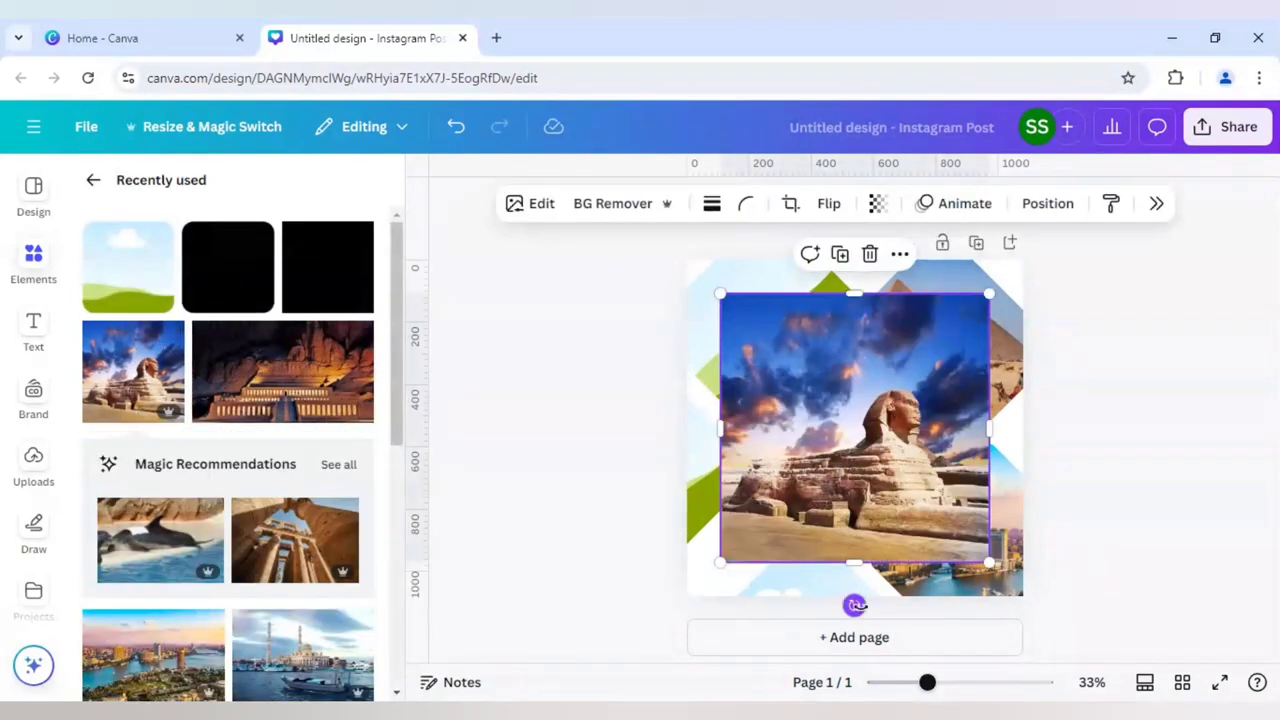
{"action": "left_click_drag", "start_coordinate": [854, 605], "coordinate": [735, 556]}
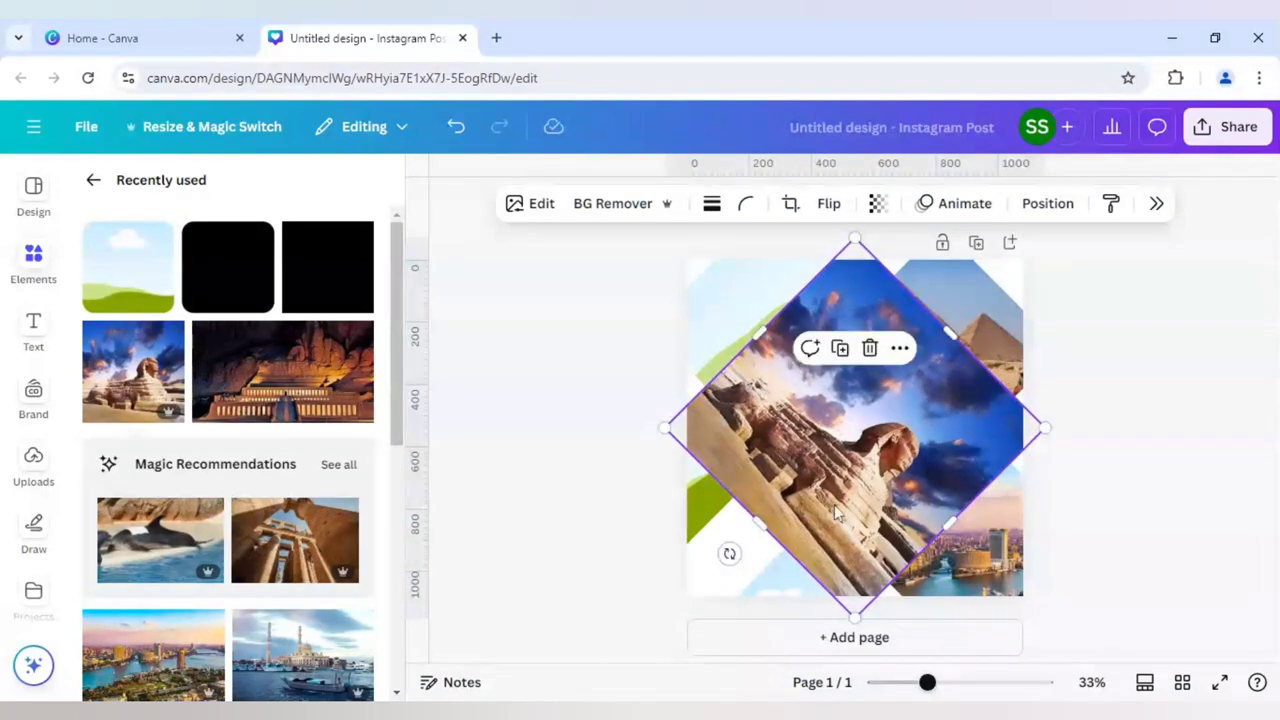
{"action": "left_click_drag", "start_coordinate": [836, 513], "coordinate": [731, 357]}
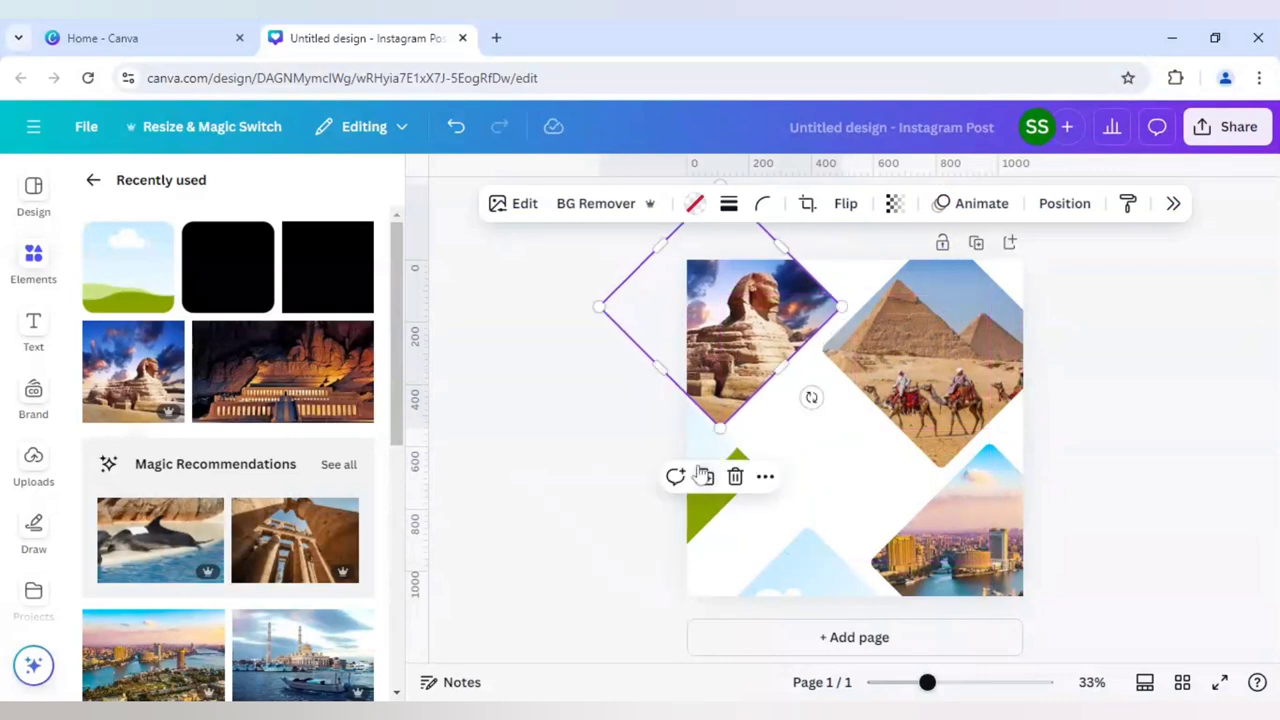
Nudge the empty green diamond on the left slightly further left
{"action": "left_click", "coordinate": [666, 534]}
{"action": "left_click_drag", "start_coordinate": [666, 534], "coordinate": [651, 534]}
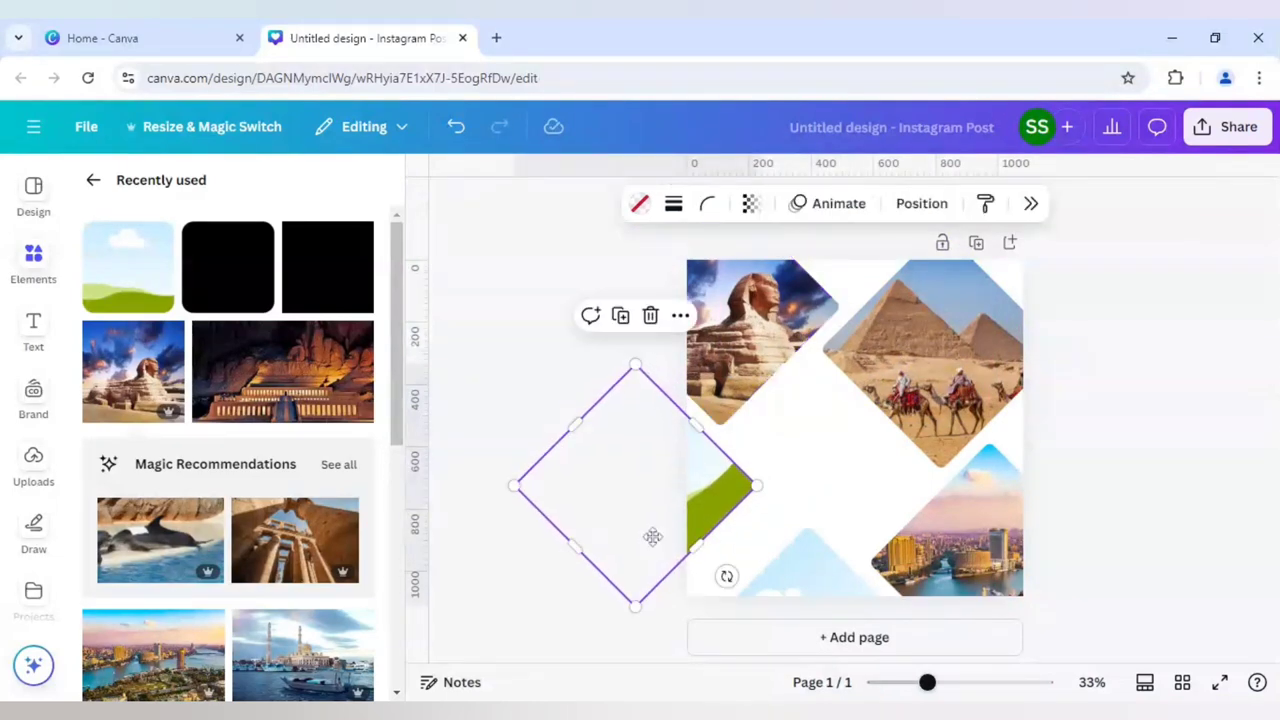
{"action": "left_click", "coordinate": [520, 366]}
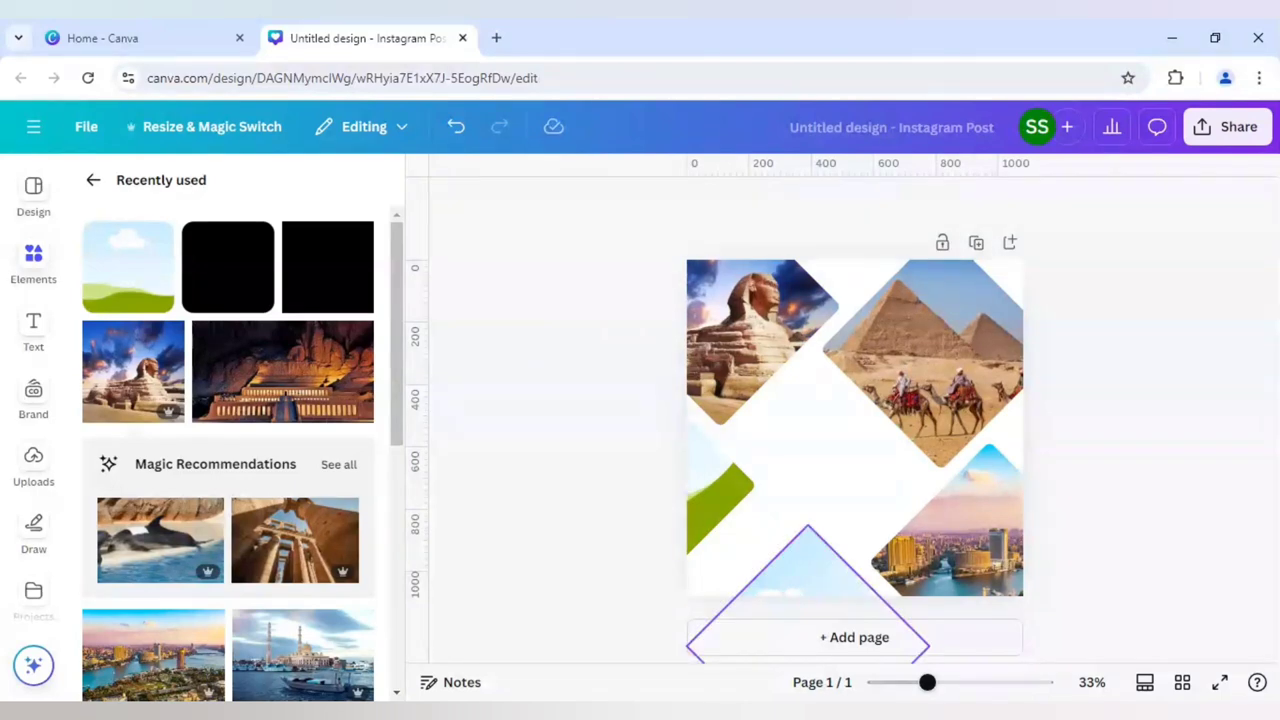
Nudge the bottom diamond frame slightly into position
{"action": "left_click_drag", "start_coordinate": [888, 650], "coordinate": [697, 484]}
{"action": "key", "text": "ctrl+z"}
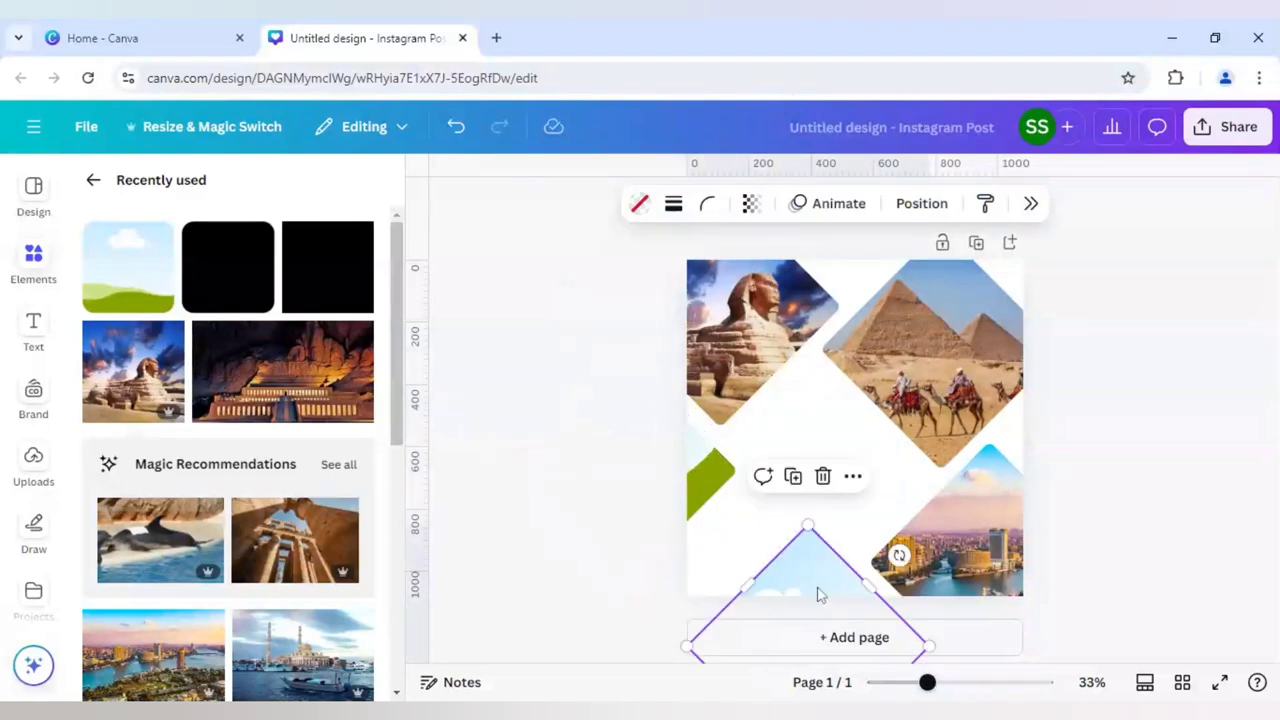
{"action": "left_click_drag", "start_coordinate": [820, 594], "coordinate": [830, 602]}
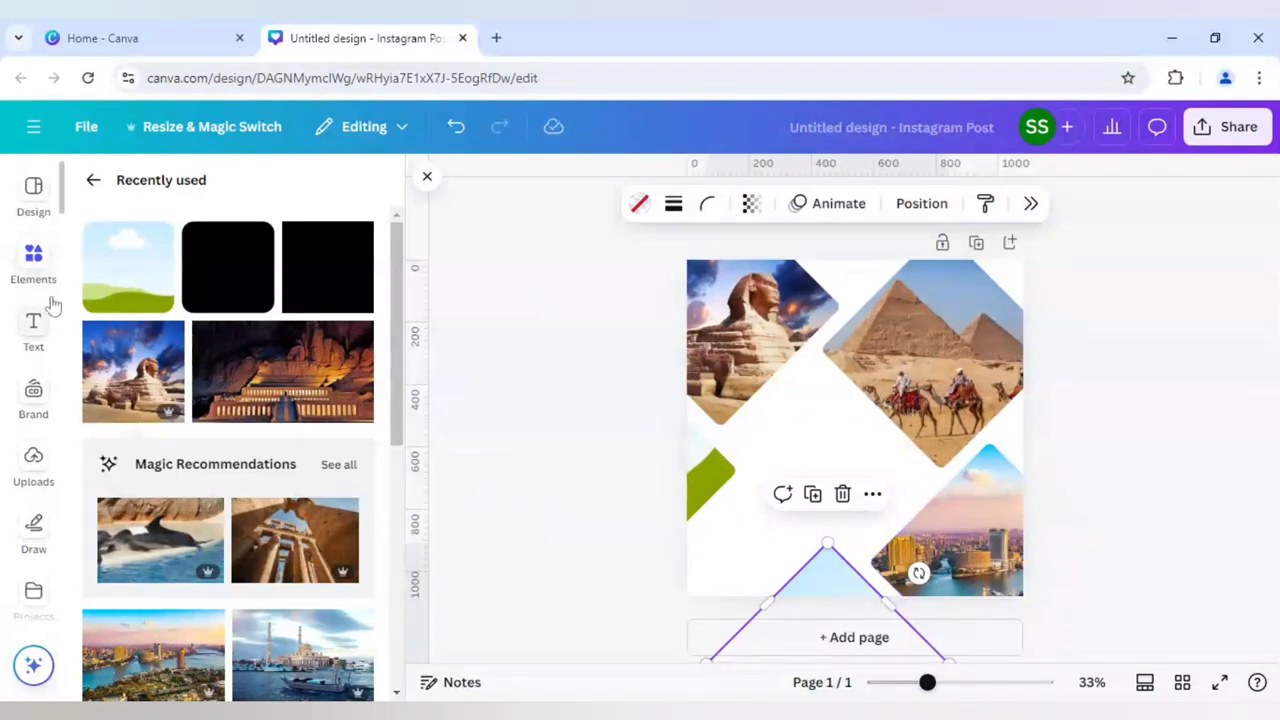
Add a blue-grey square, turn it to -45° in the top-right corner and duplicate it
{"action": "left_click", "coordinate": [315, 291]}
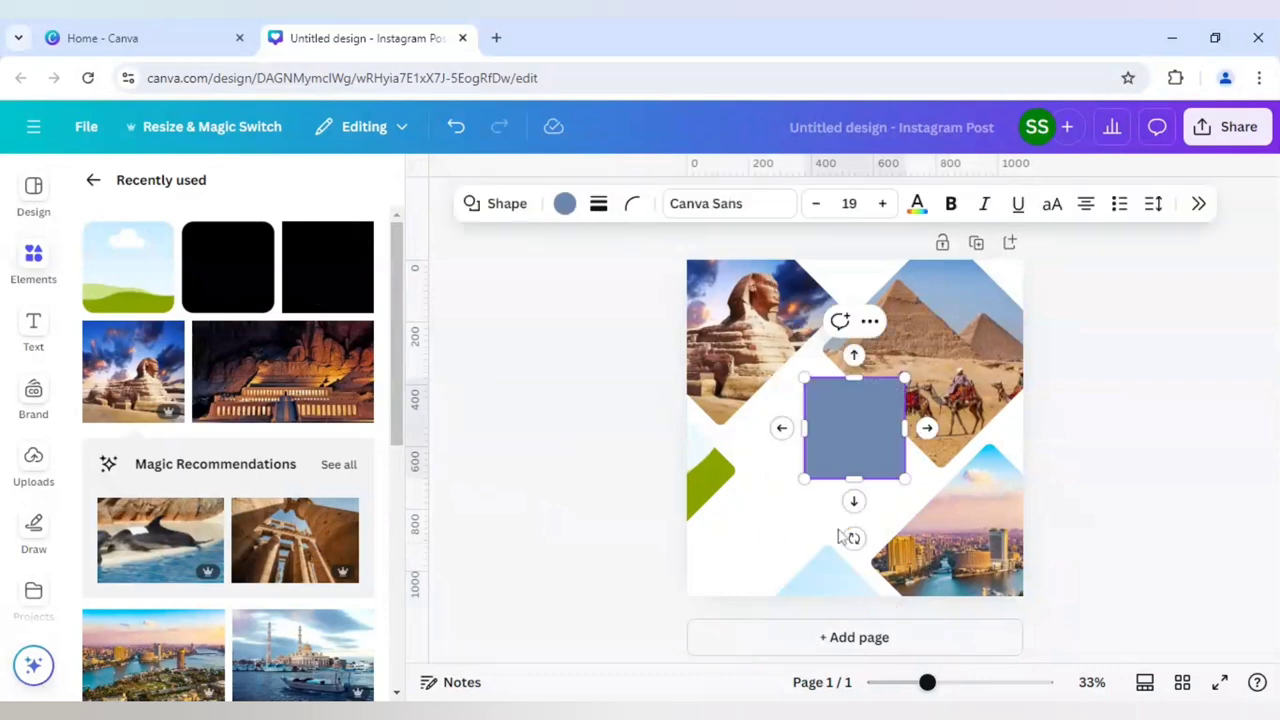
{"action": "left_click", "coordinate": [786, 520]}
{"action": "left_click", "coordinate": [845, 460]}
{"action": "left_click_drag", "start_coordinate": [854, 538], "coordinate": [941, 511]}
{"action": "left_click_drag", "start_coordinate": [868, 435], "coordinate": [675, 627]}
{"action": "left_click", "coordinate": [1030, 391]}
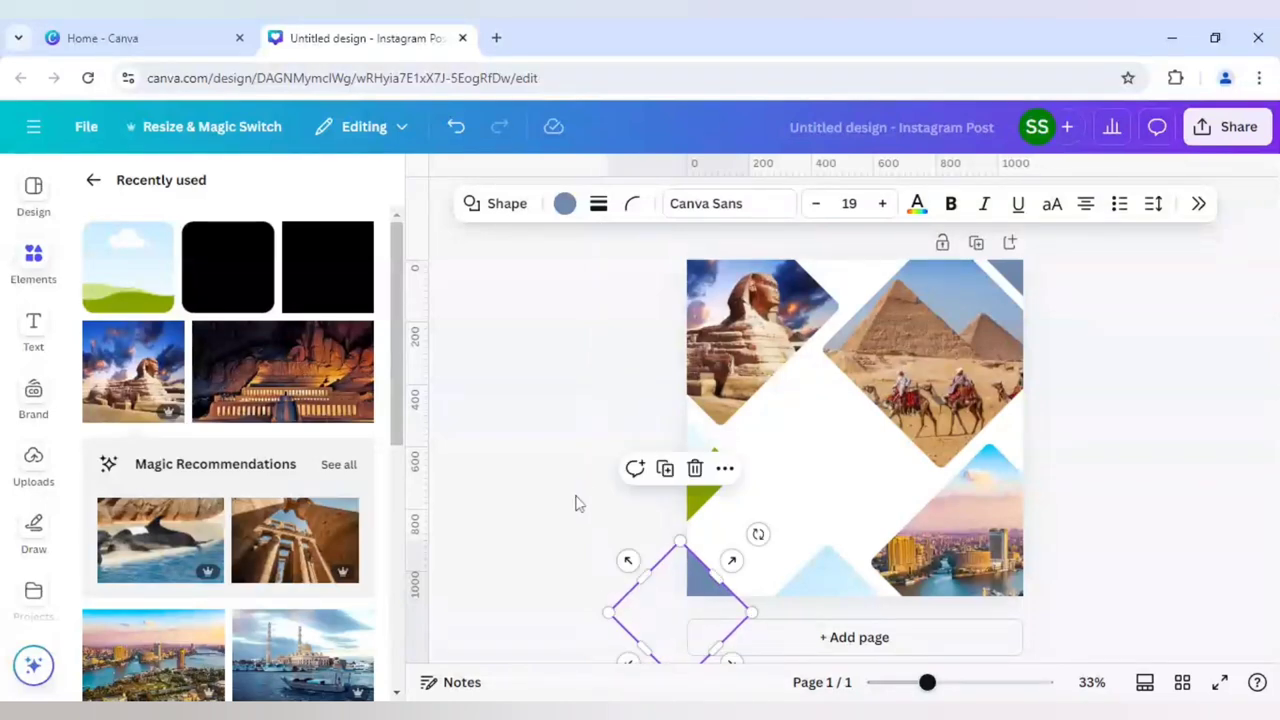
Recolour the left, bottom and bottom-left edge diamonds to the blue #4d8fd1
{"action": "left_click", "coordinate": [530, 435]}
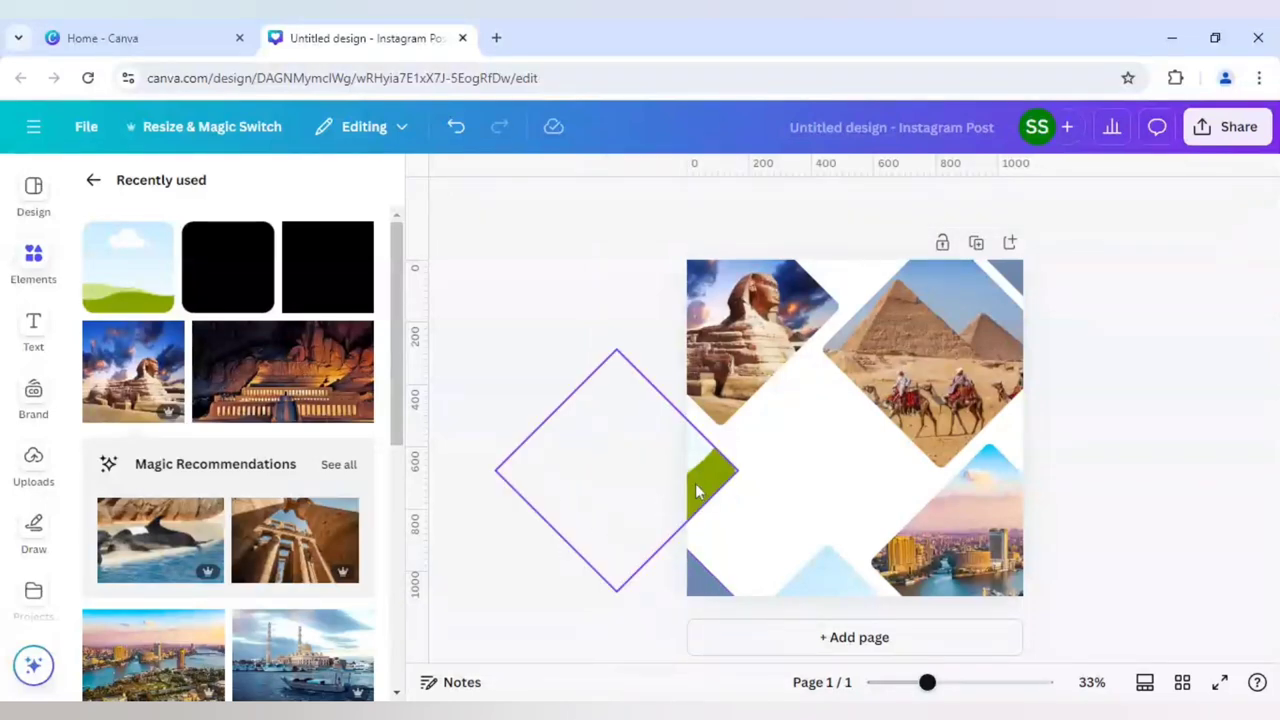
{"action": "left_click", "coordinate": [580, 447]}
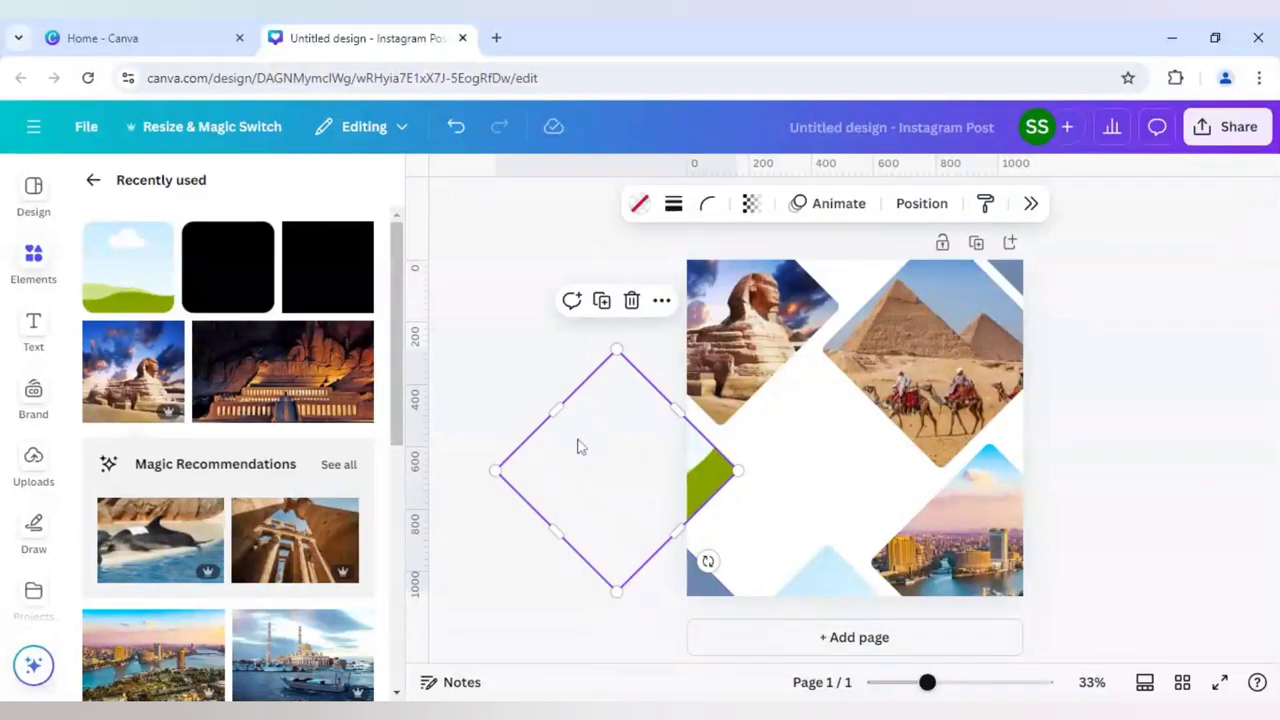
{"action": "left_click", "coordinate": [640, 205]}
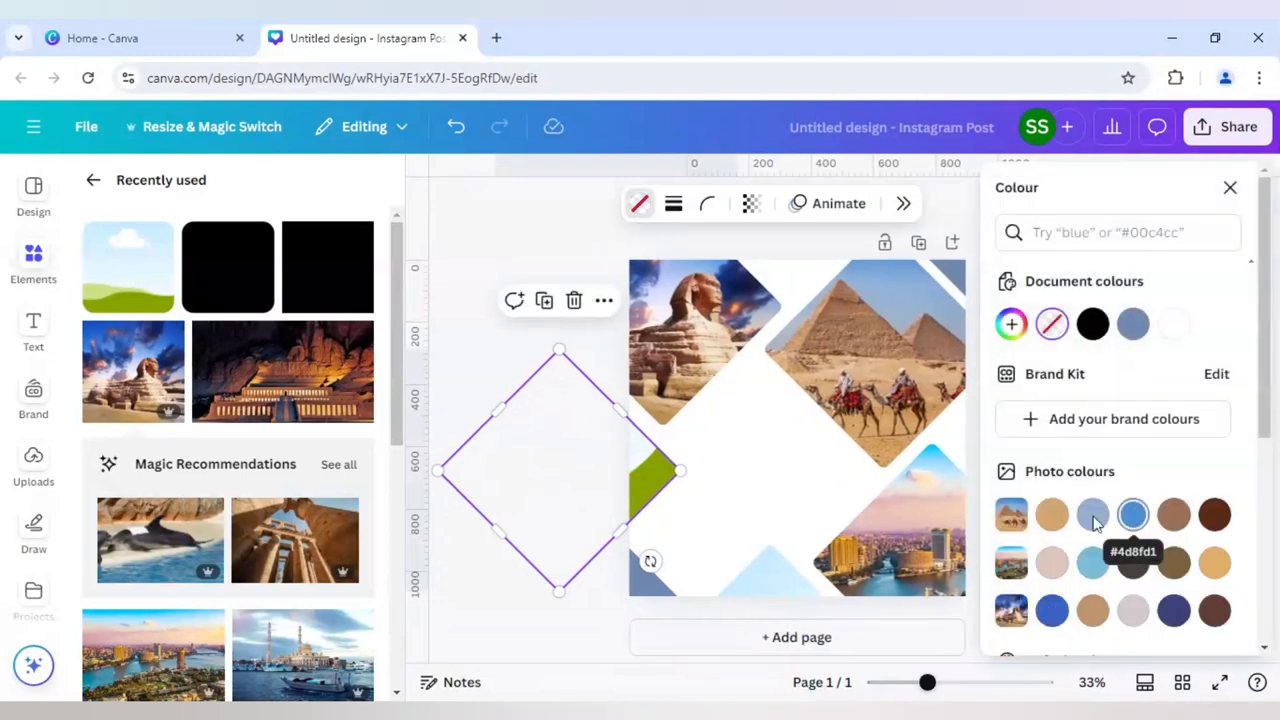
{"action": "left_click", "coordinate": [1052, 613]}
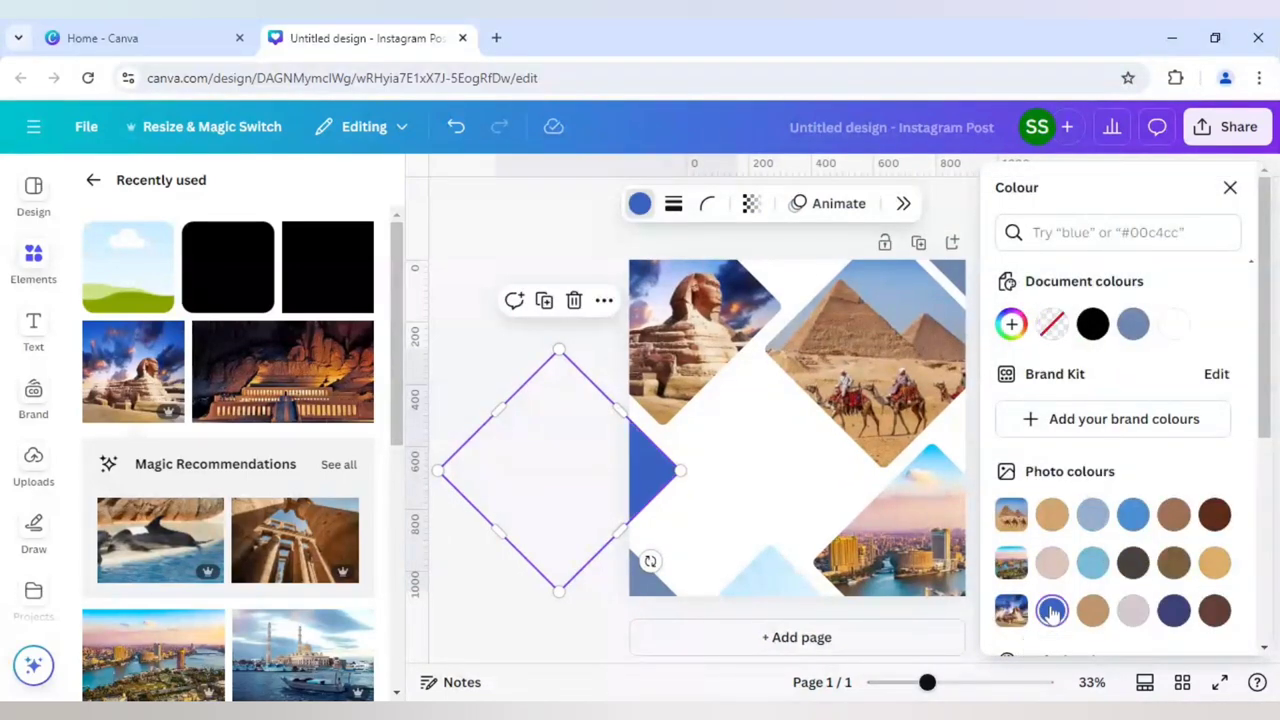
{"action": "left_click", "coordinate": [1129, 518]}
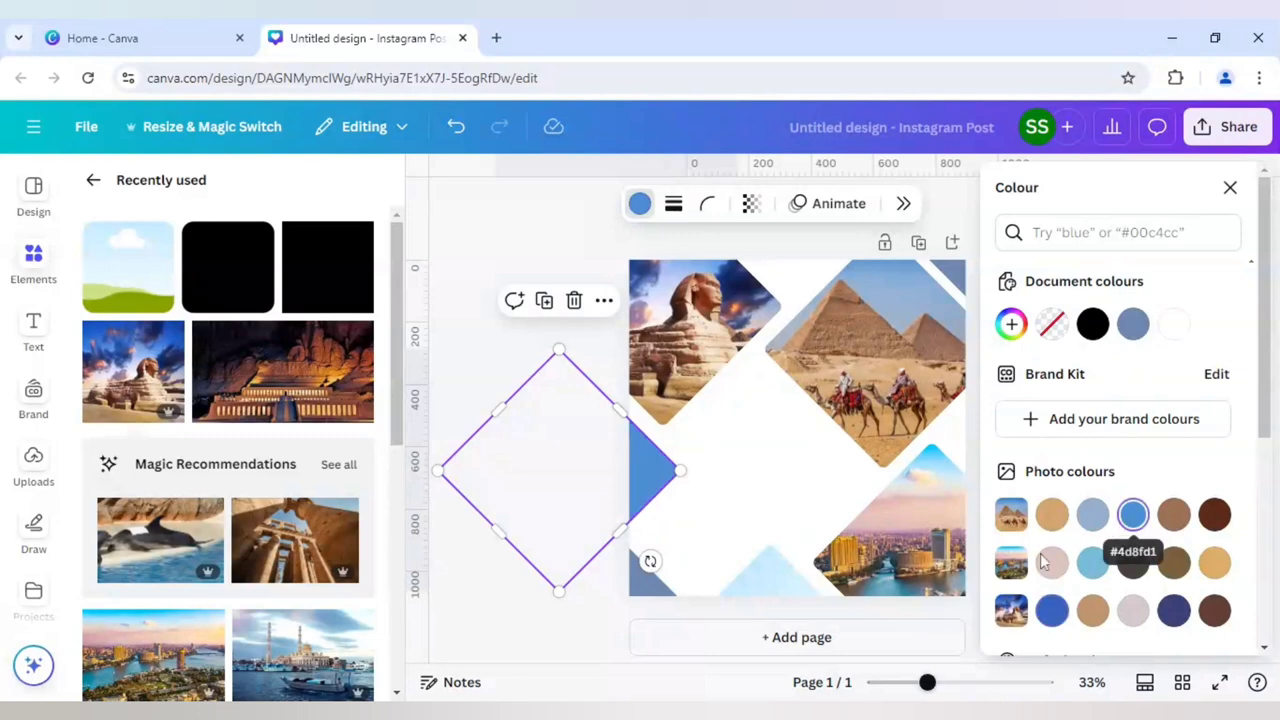
{"action": "left_click", "coordinate": [784, 594]}
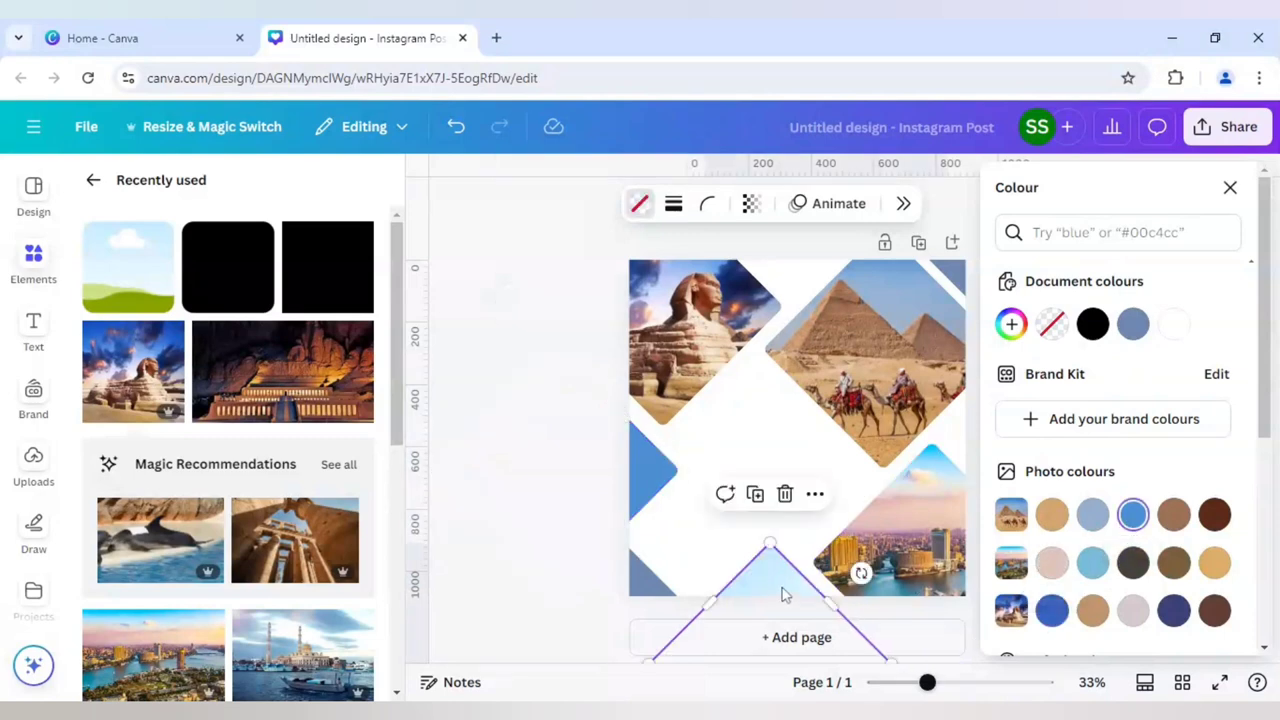
{"action": "left_click", "coordinate": [1133, 514]}
{"action": "left_click", "coordinate": [638, 595]}
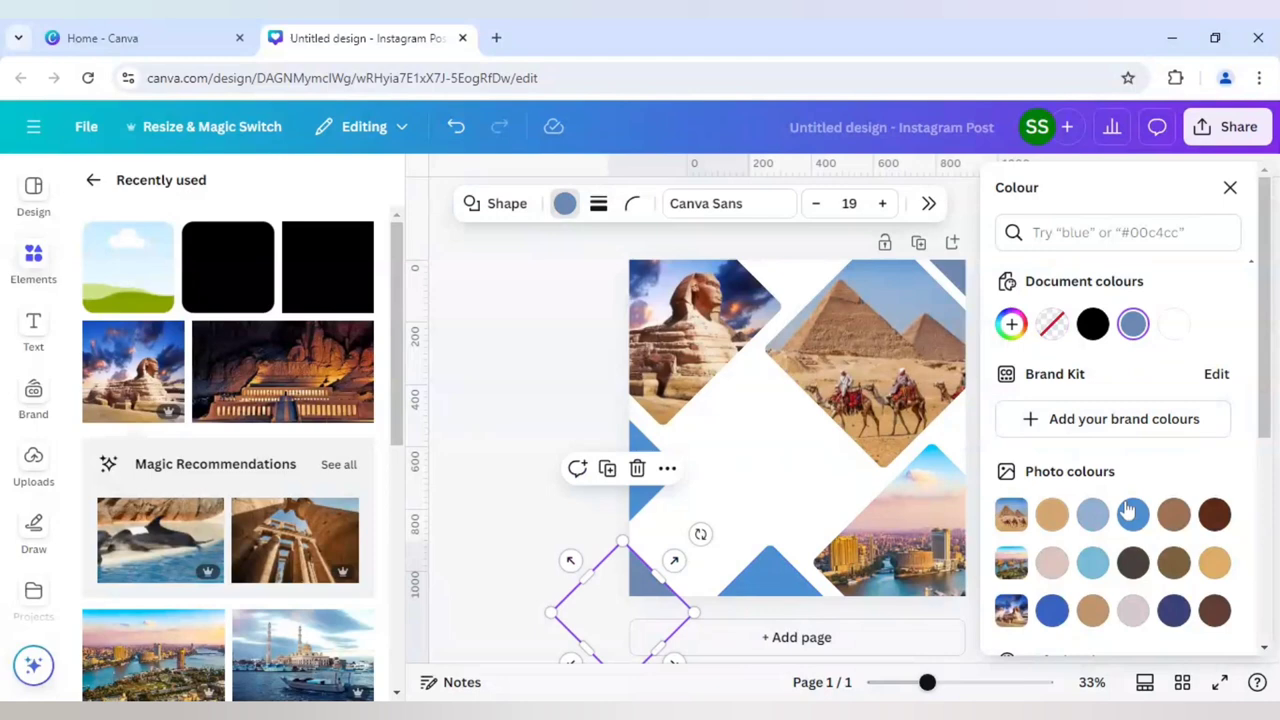
{"action": "left_click", "coordinate": [1133, 516]}
Fill the top-right corner diamond with the same #4d8fd1 blue
{"action": "left_click", "coordinate": [810, 477]}
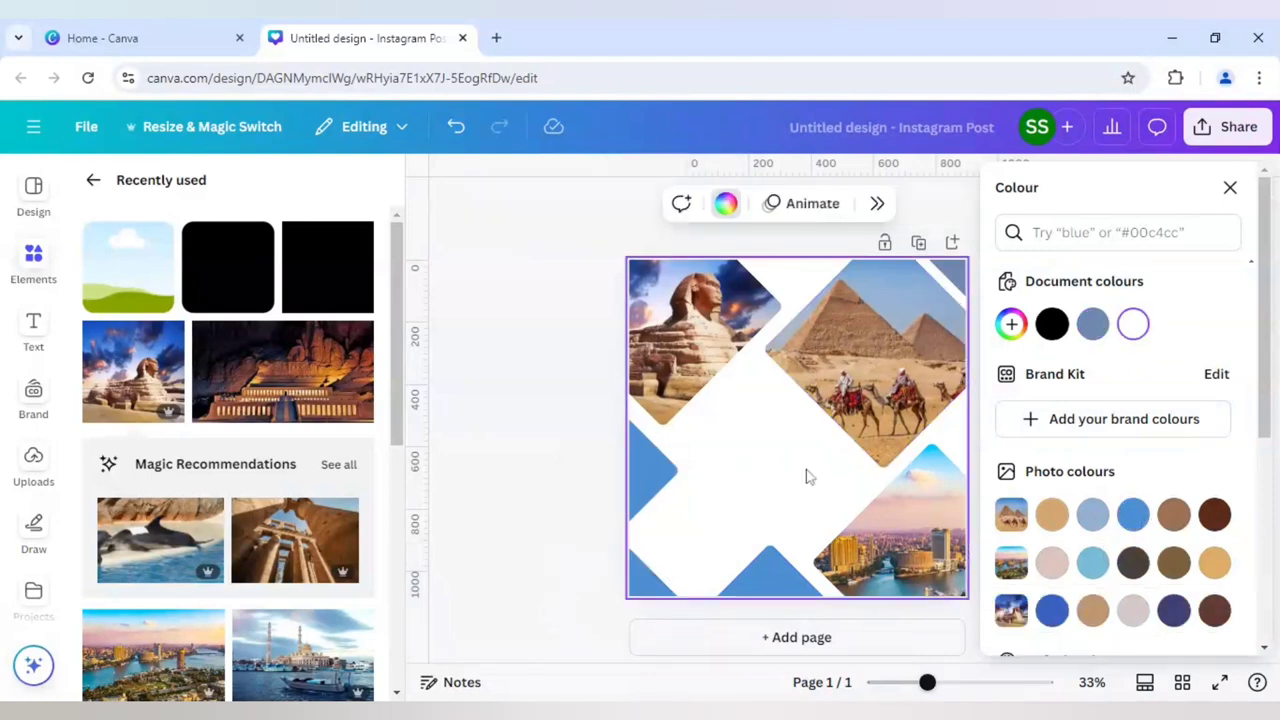
{"action": "left_click", "coordinate": [564, 413]}
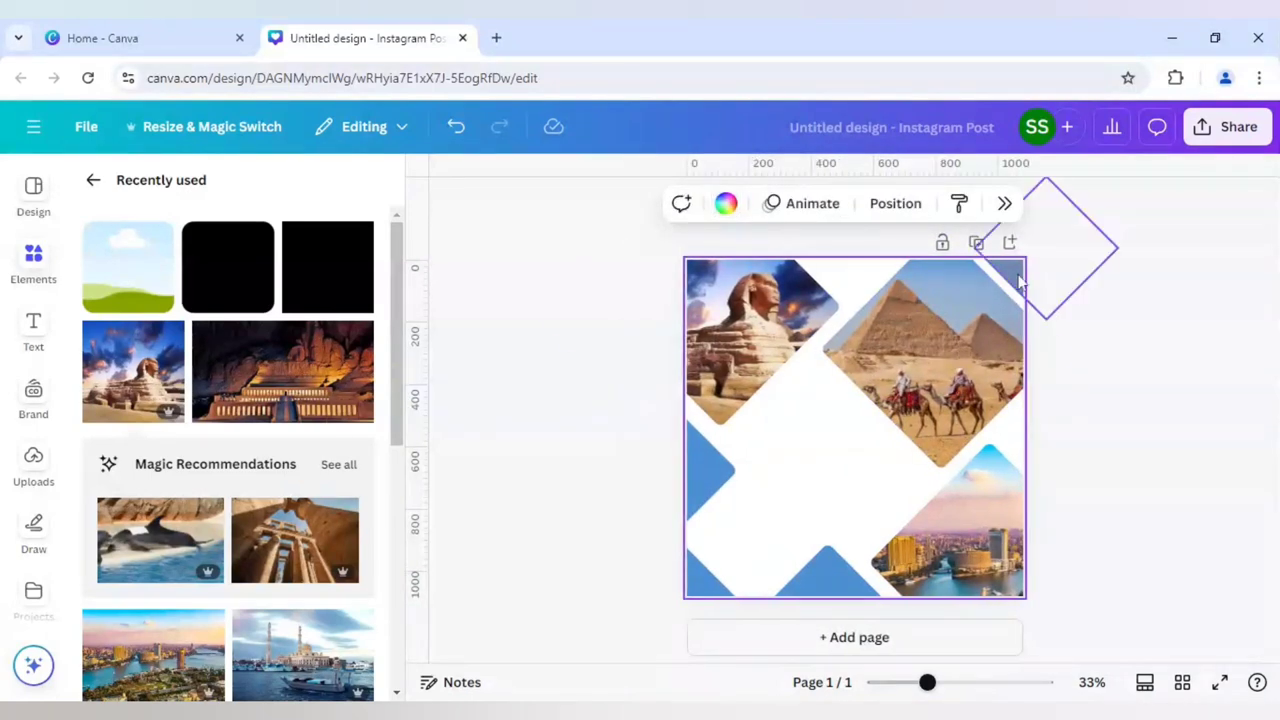
{"action": "left_click", "coordinate": [1005, 268]}
{"action": "left_click", "coordinate": [564, 203]}
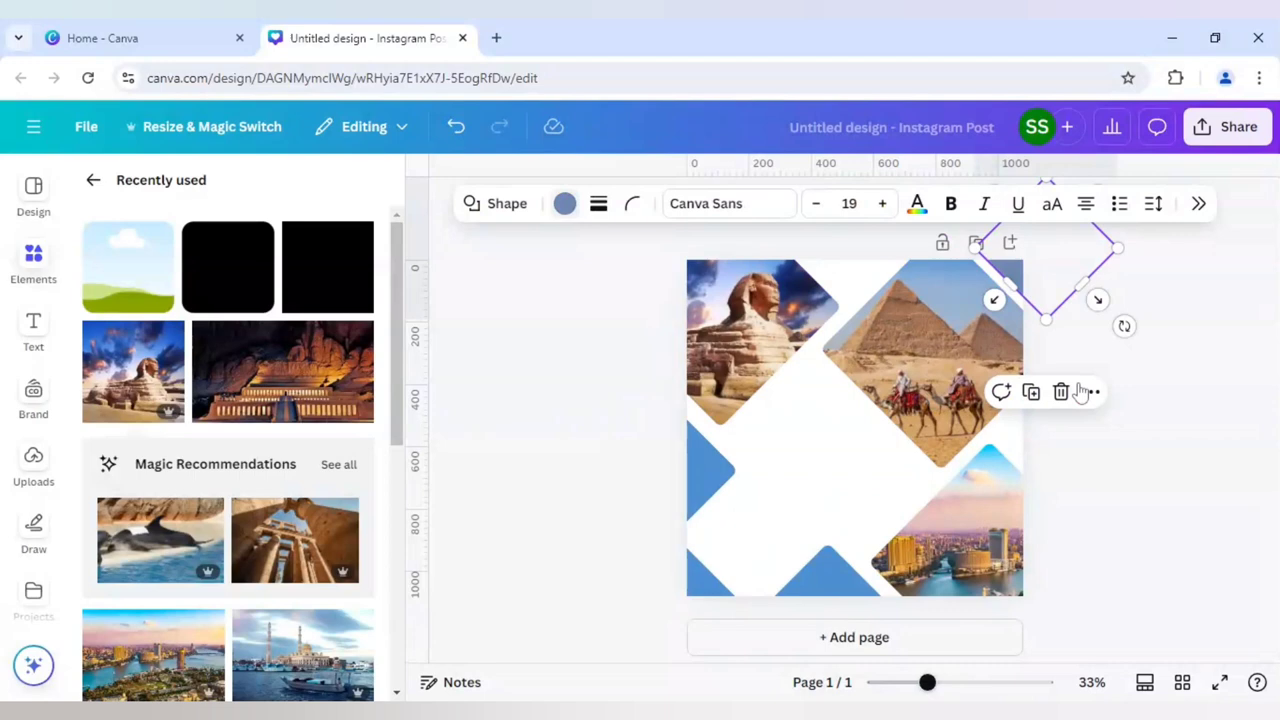
{"action": "left_click", "coordinate": [1140, 322]}
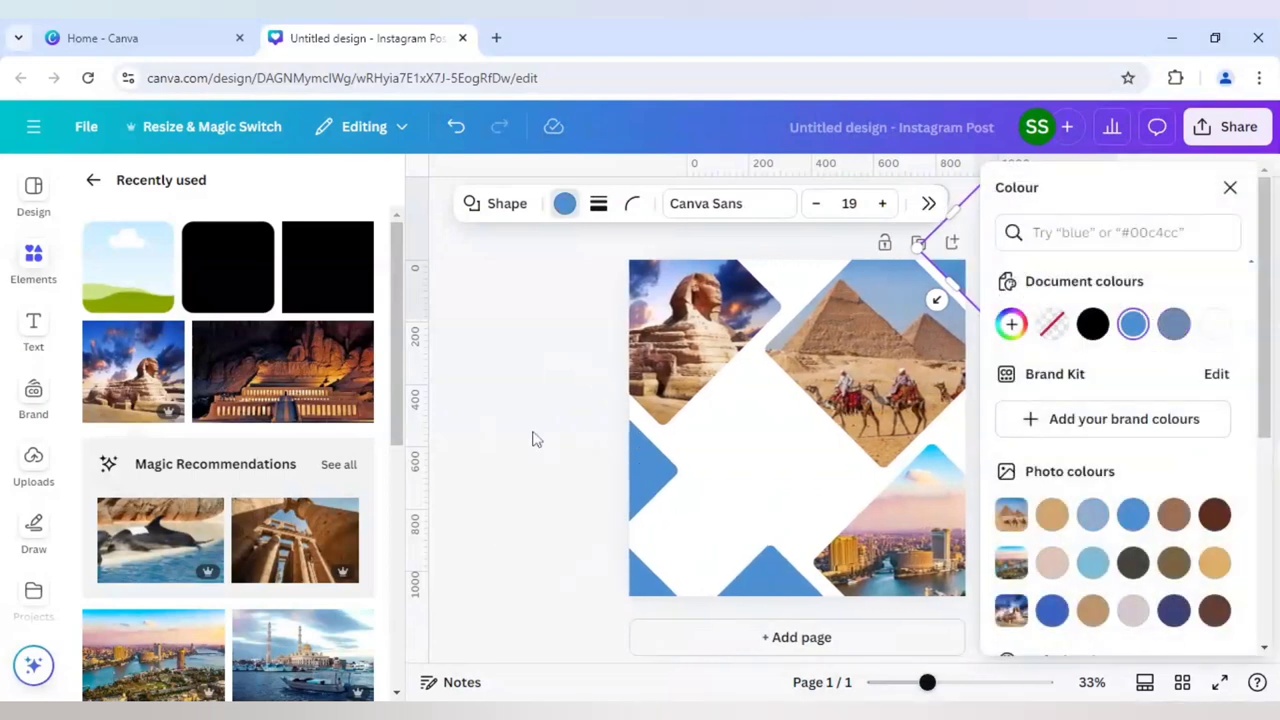
{"action": "left_click", "coordinate": [523, 475]}
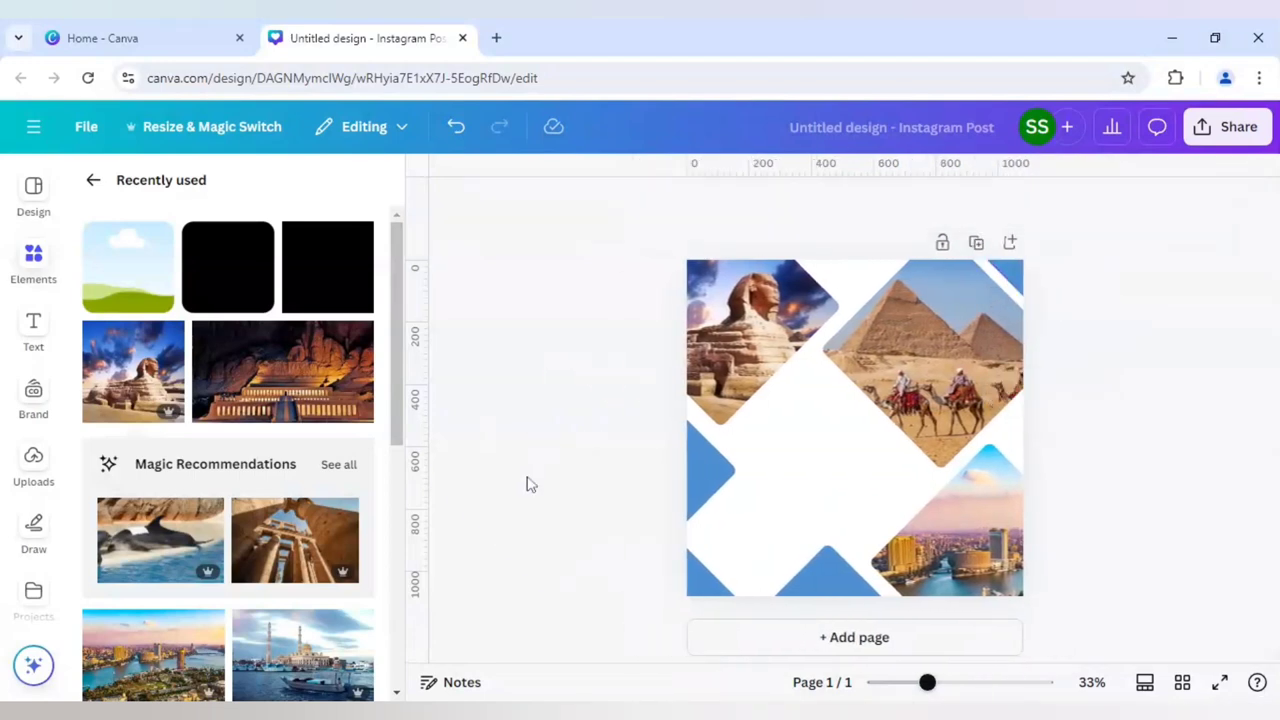
Add a subheading text box and set its font to Madelyn
{"action": "left_click", "coordinate": [38, 334]}
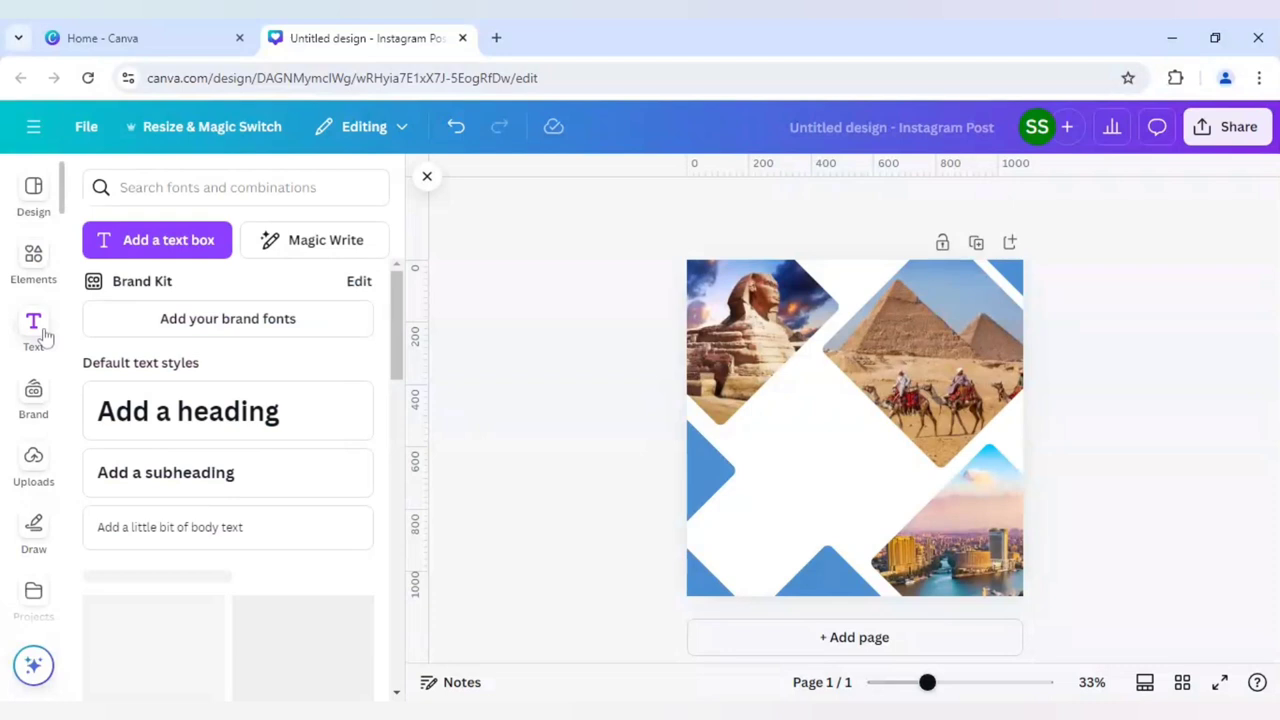
{"action": "left_click", "coordinate": [170, 487]}
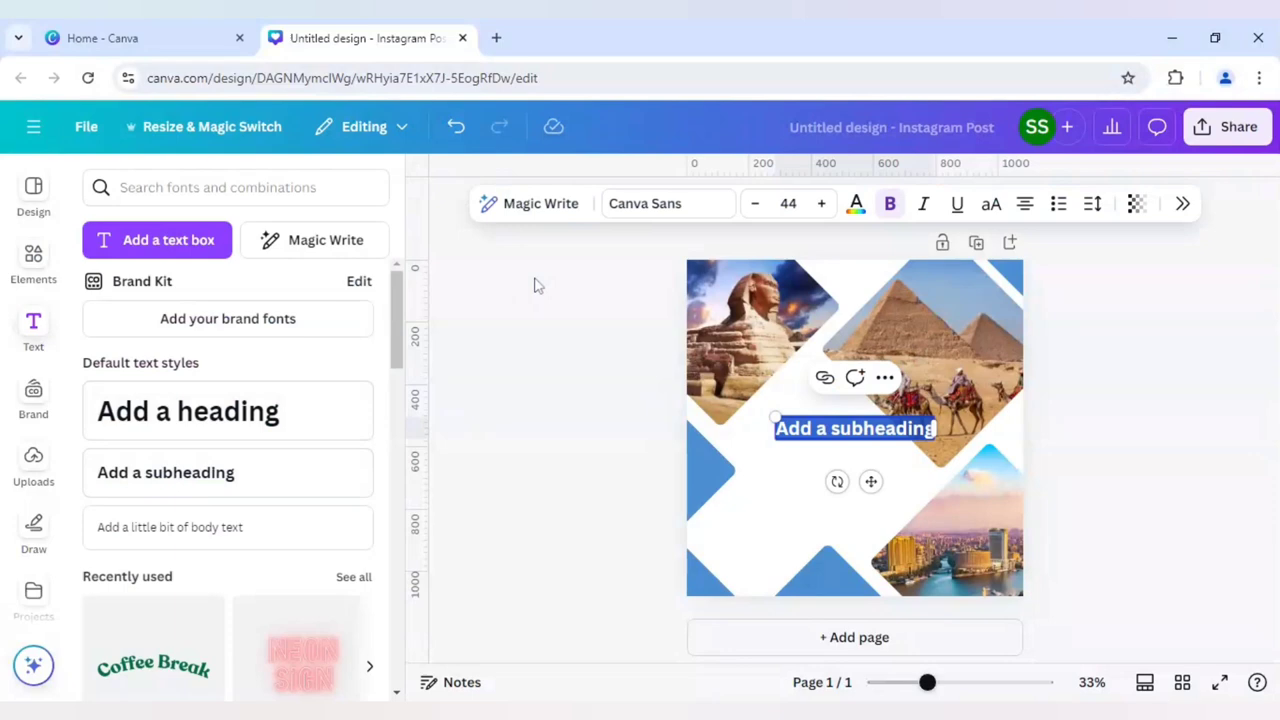
{"action": "left_click", "coordinate": [652, 211]}
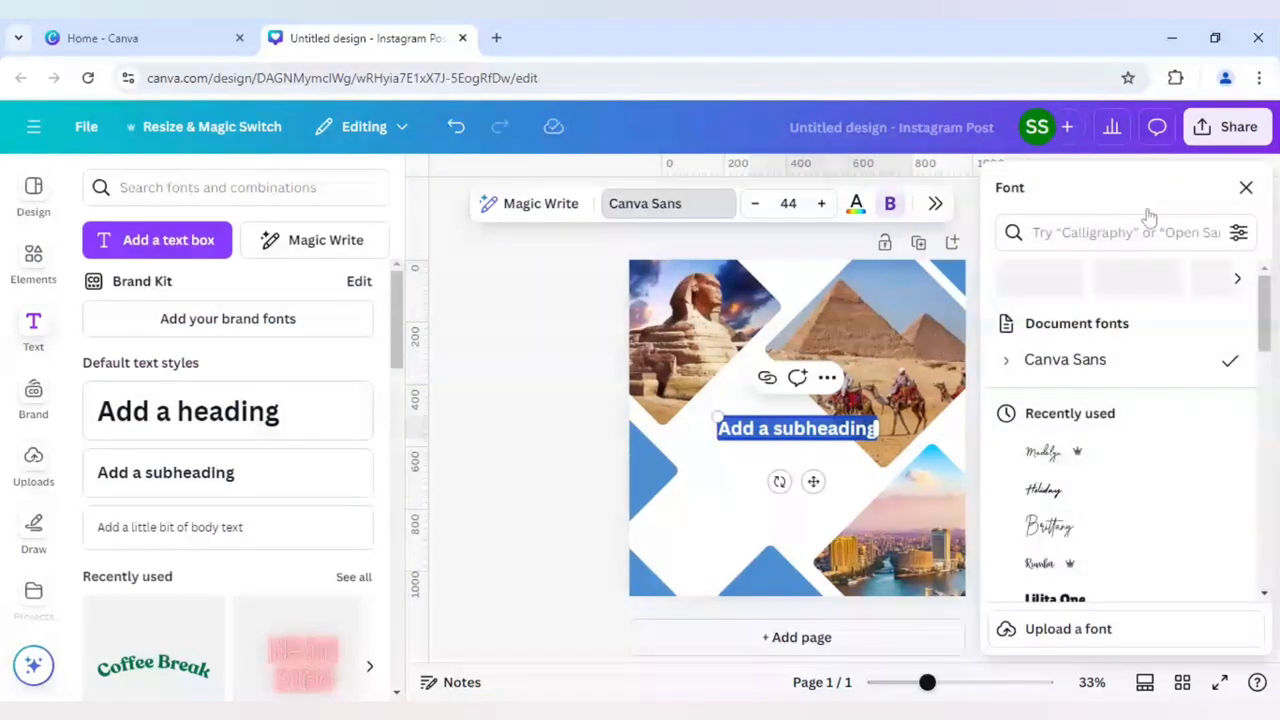
{"action": "left_click", "coordinate": [1148, 230]}
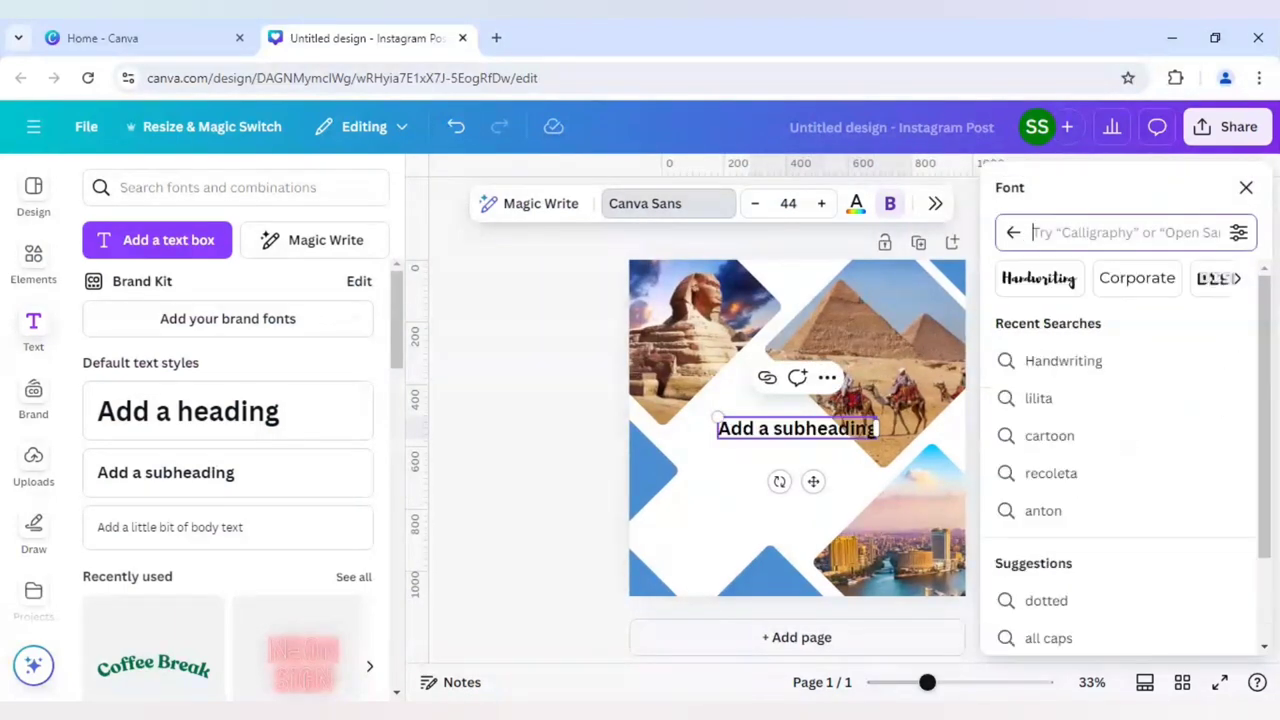
{"action": "type", "text": "madely"}
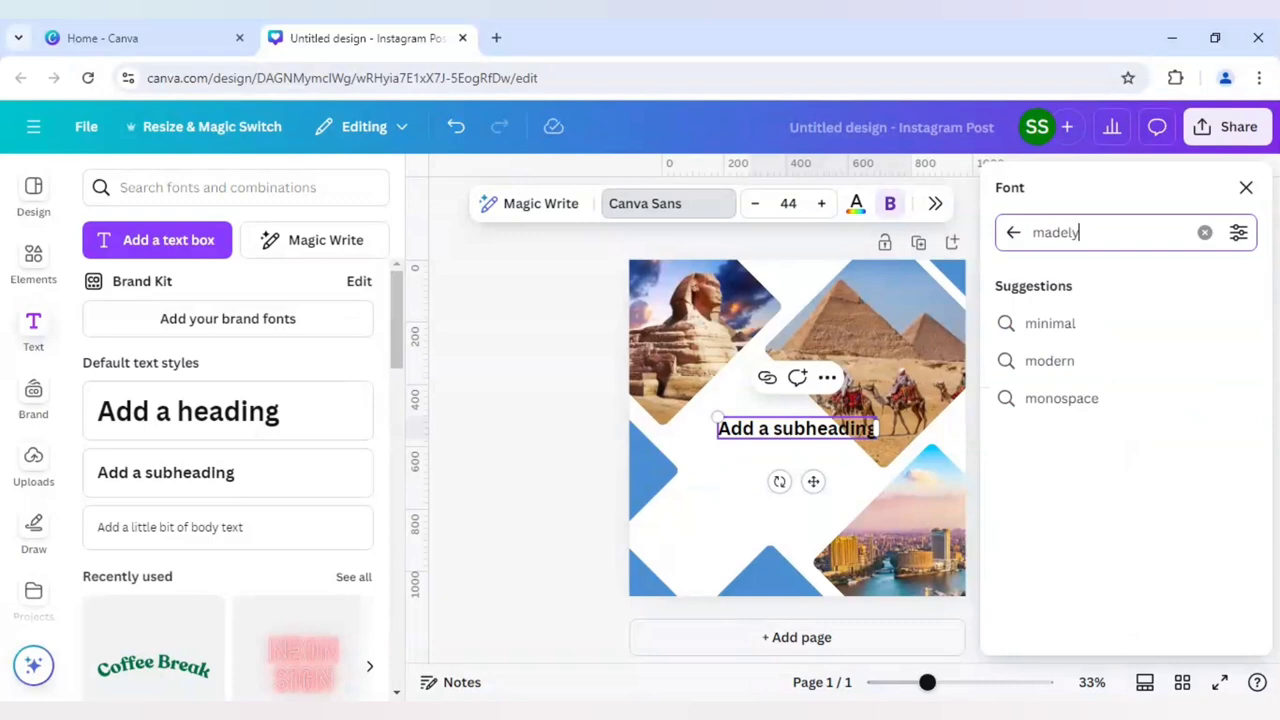
{"action": "type", "text": "n"}
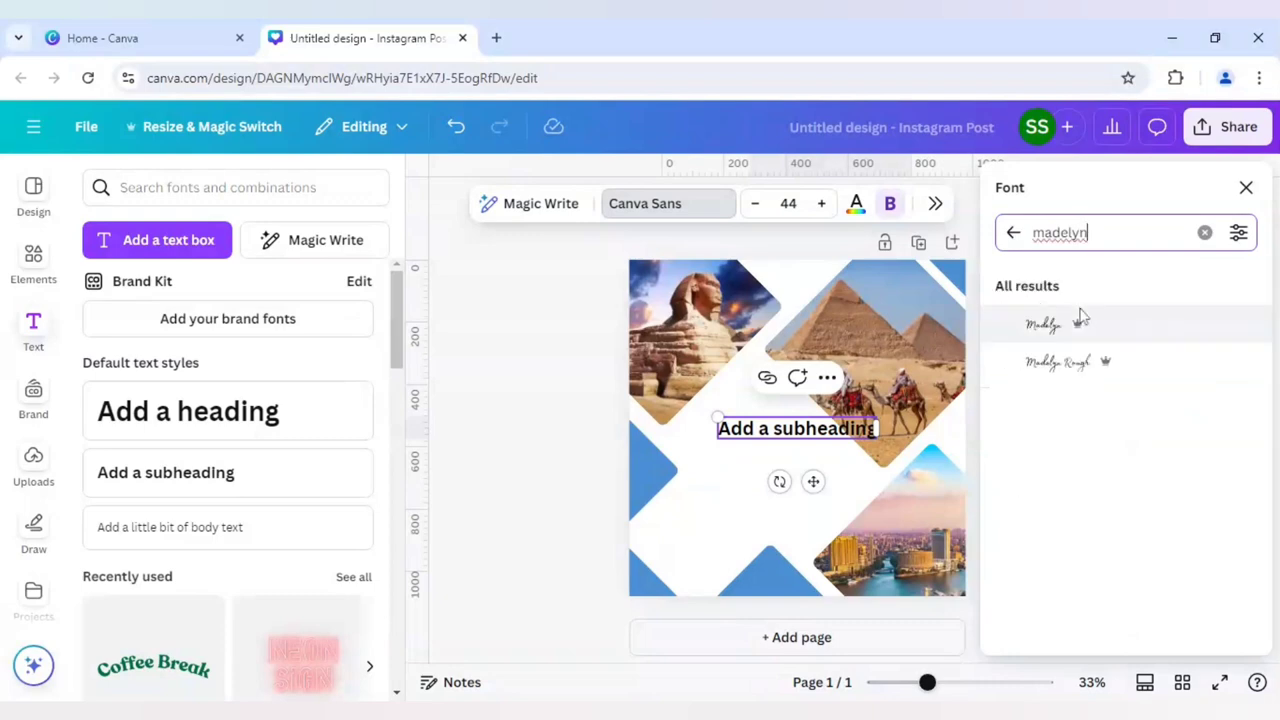
{"action": "left_click", "coordinate": [1044, 328]}
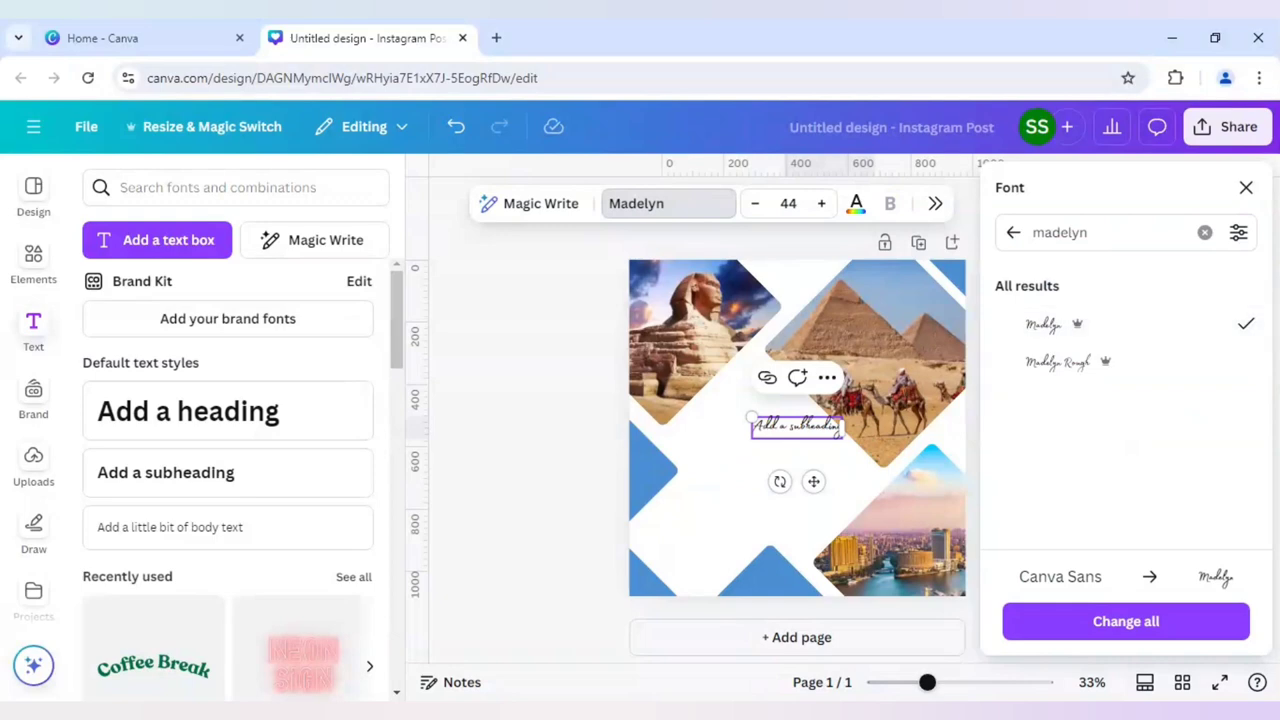
Change the subheading text to 'Explore' and move it left into the white space
{"action": "double_click", "coordinate": [815, 426]}
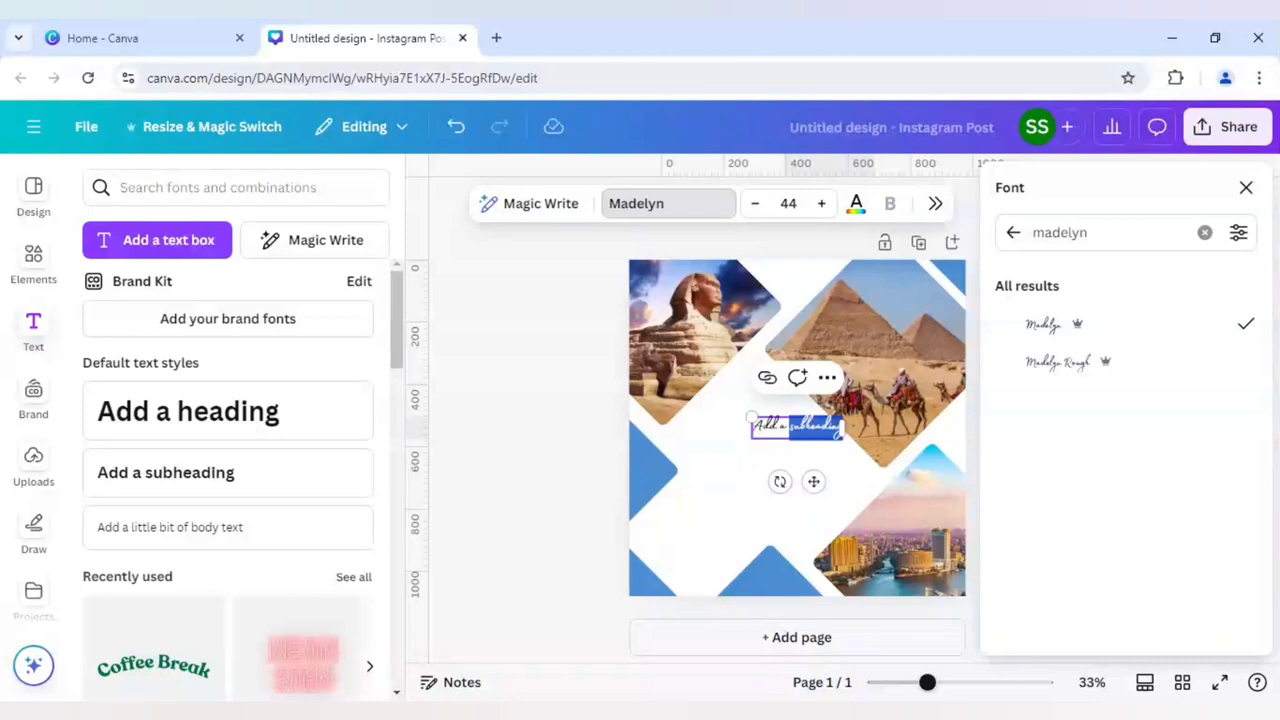
{"action": "key", "text": "ctrl+a"}
{"action": "type", "text": "Explore"}
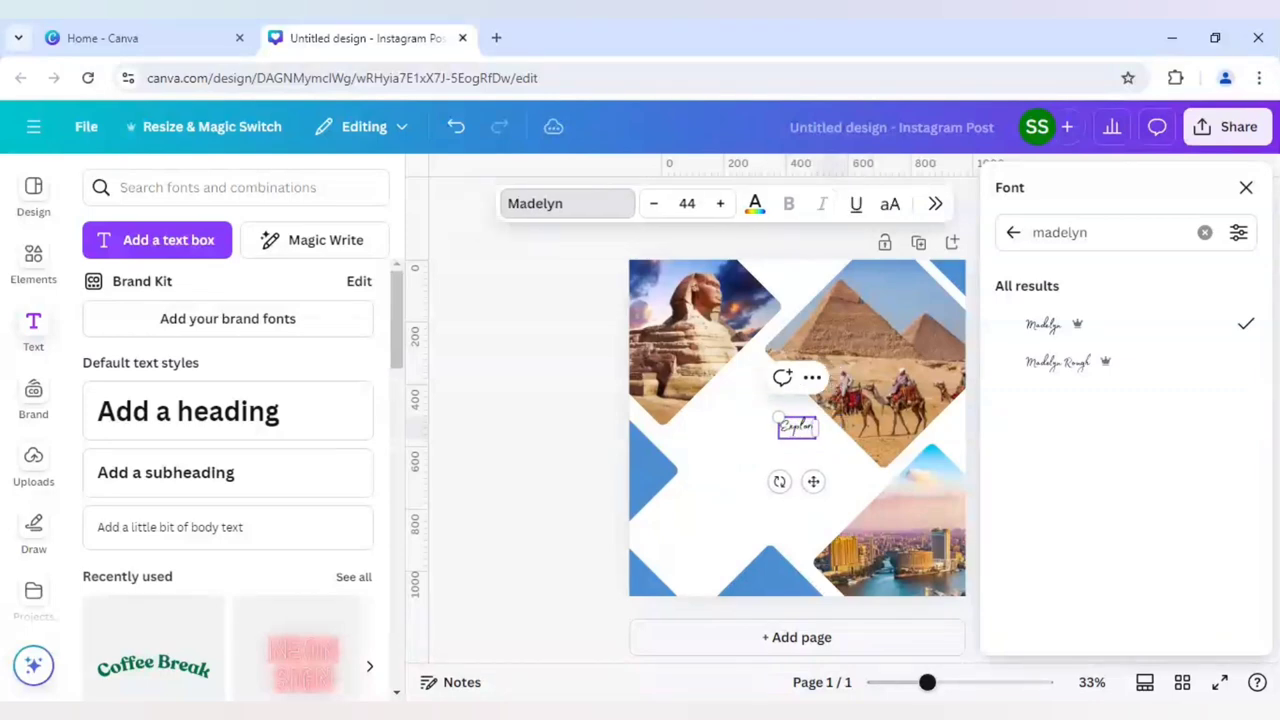
{"action": "key", "text": "Escape"}
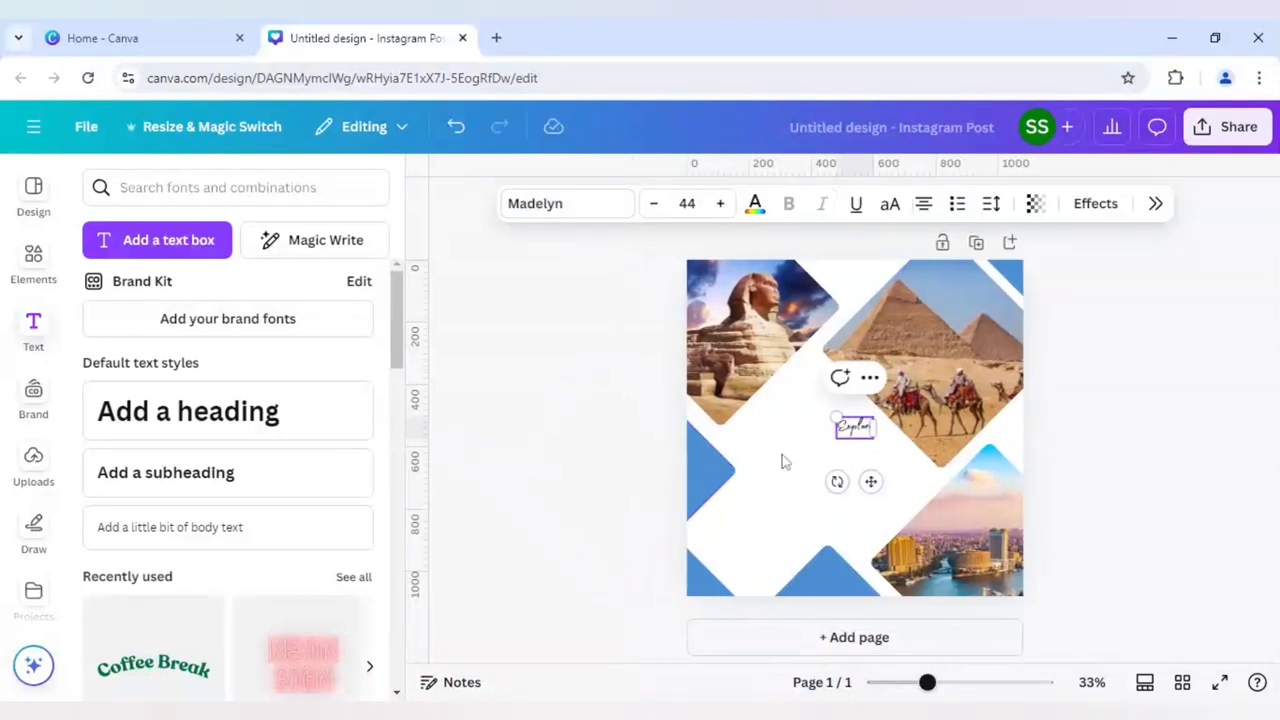
{"action": "left_click_drag", "start_coordinate": [869, 482], "coordinate": [797, 492]}
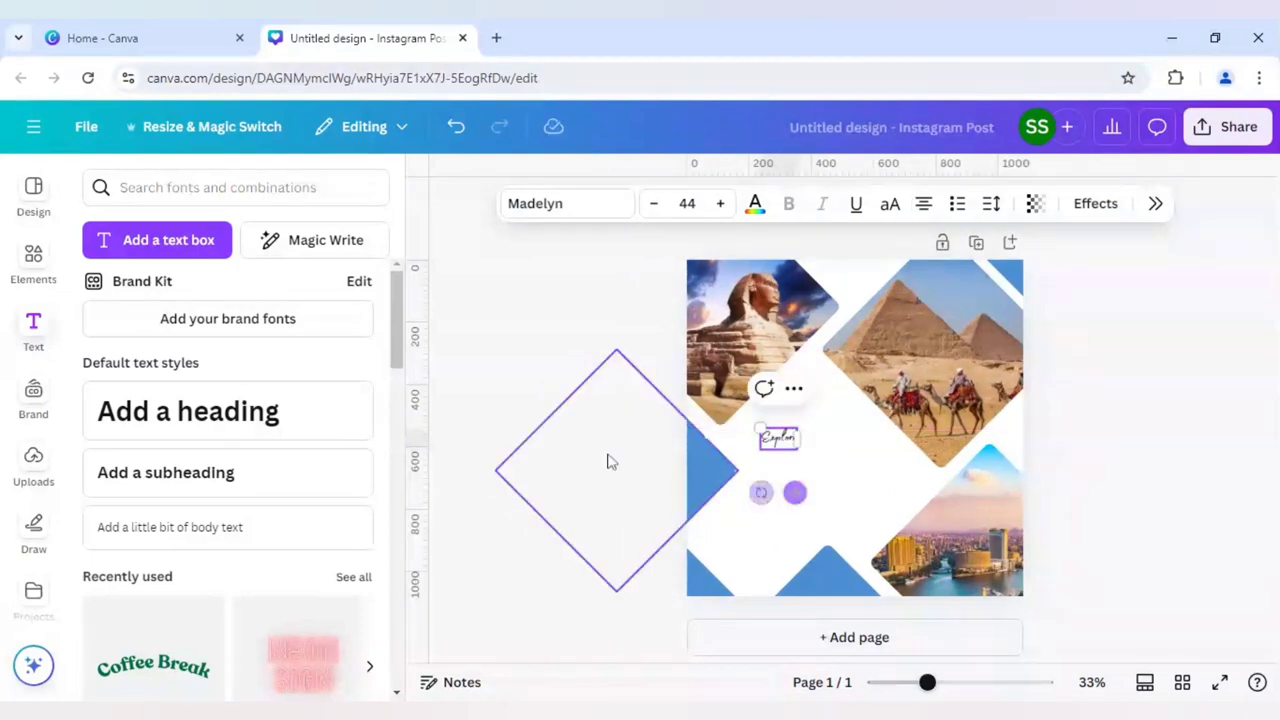
{"action": "left_click", "coordinate": [577, 479]}
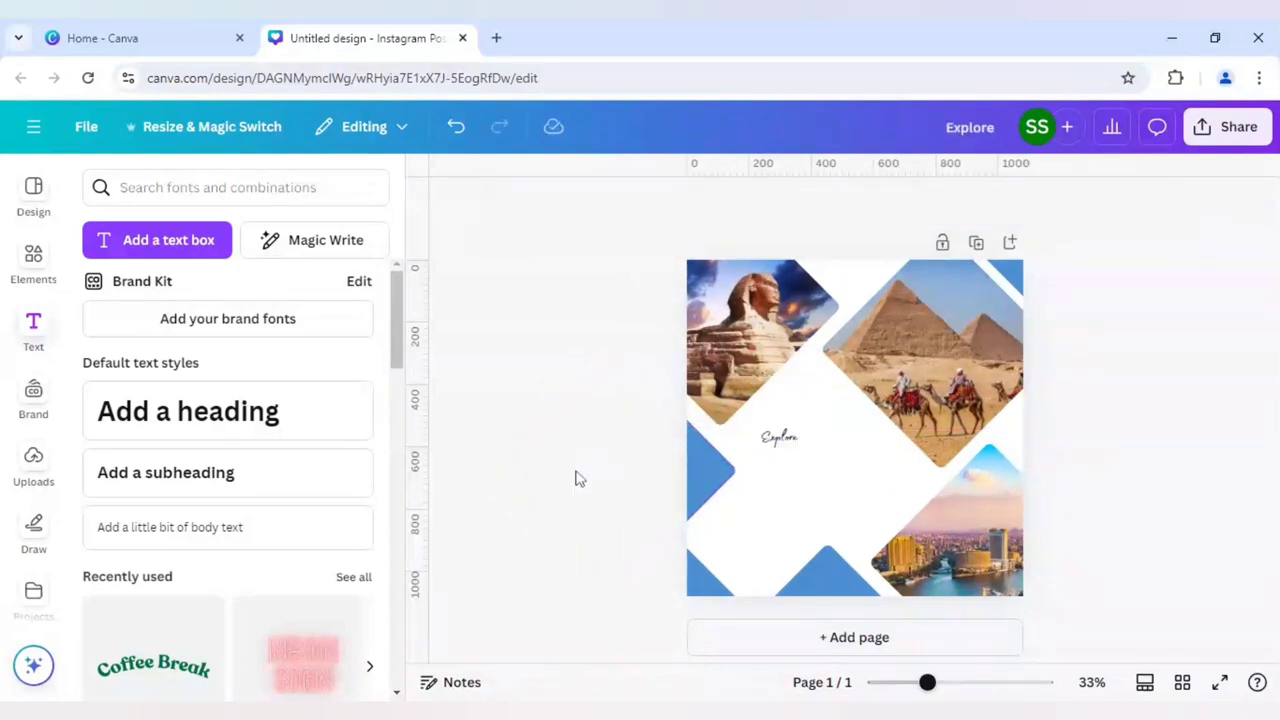
Add a heading reading 'EGYPT' and place it just below Explore
{"action": "left_click", "coordinate": [228, 427]}
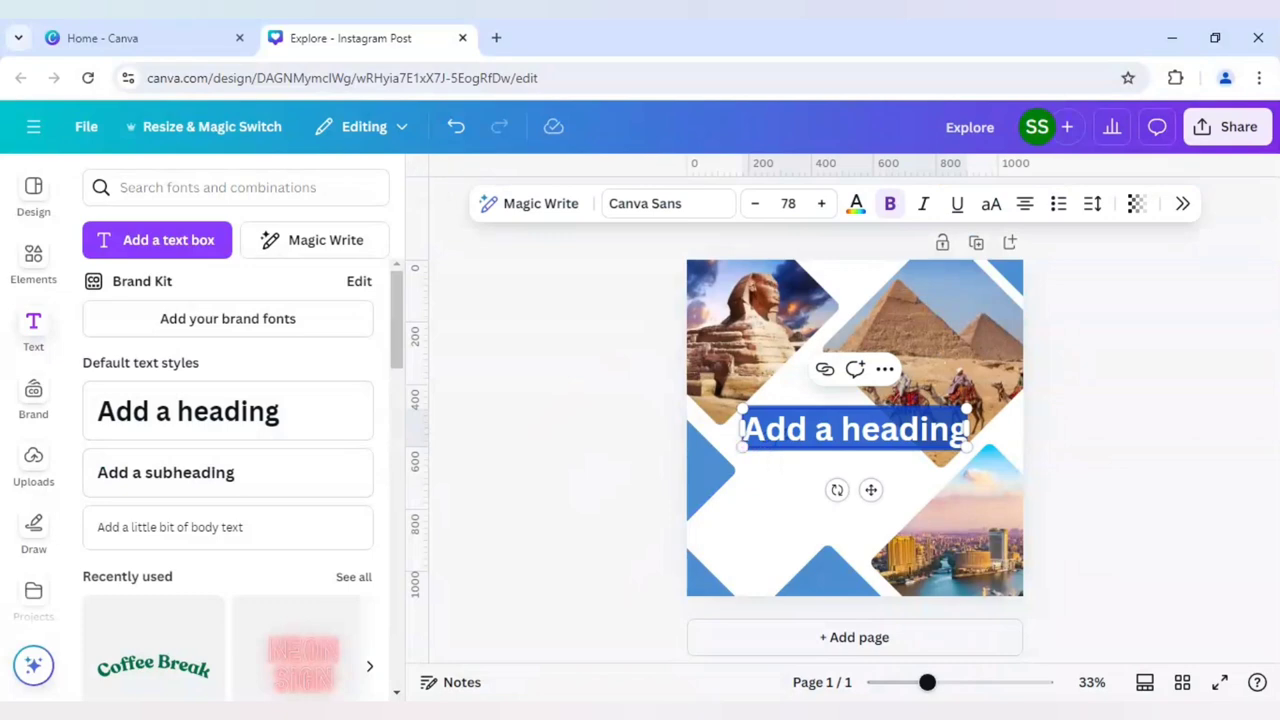
{"action": "type", "text": "EGYPT"}
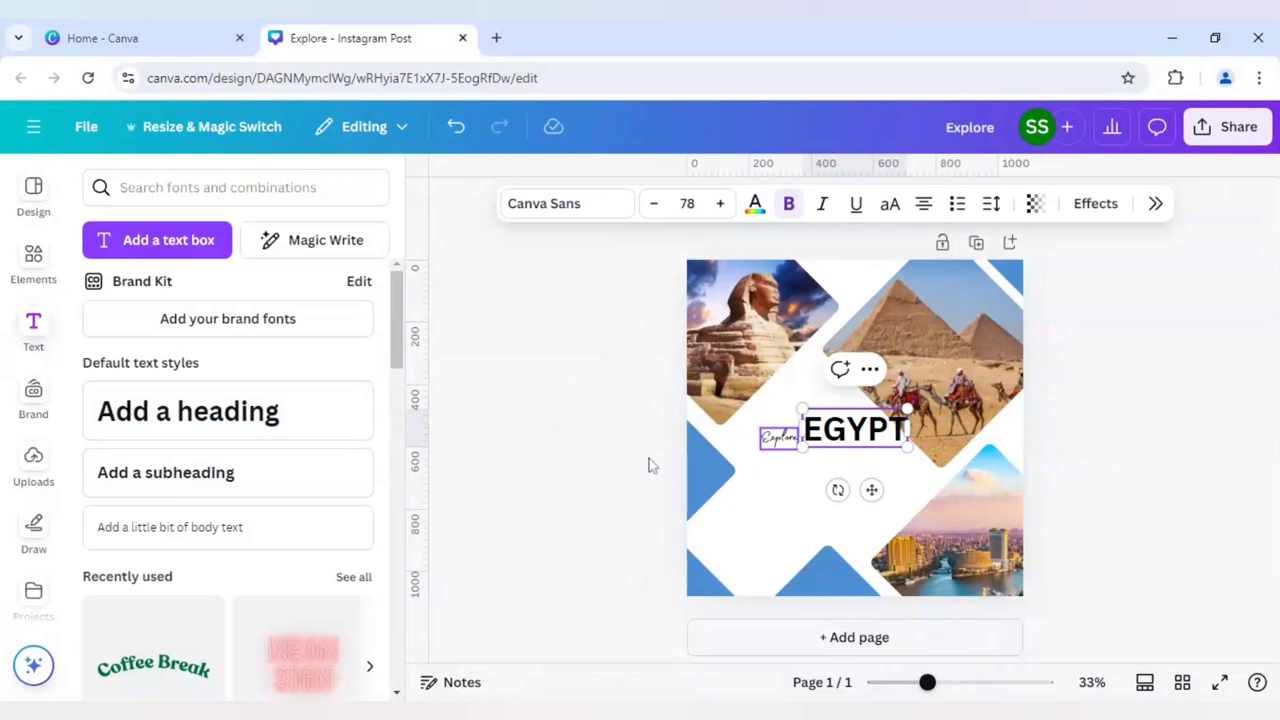
{"action": "left_click", "coordinate": [648, 464]}
{"action": "left_click", "coordinate": [858, 435]}
{"action": "left_click_drag", "start_coordinate": [855, 432], "coordinate": [800, 476]}
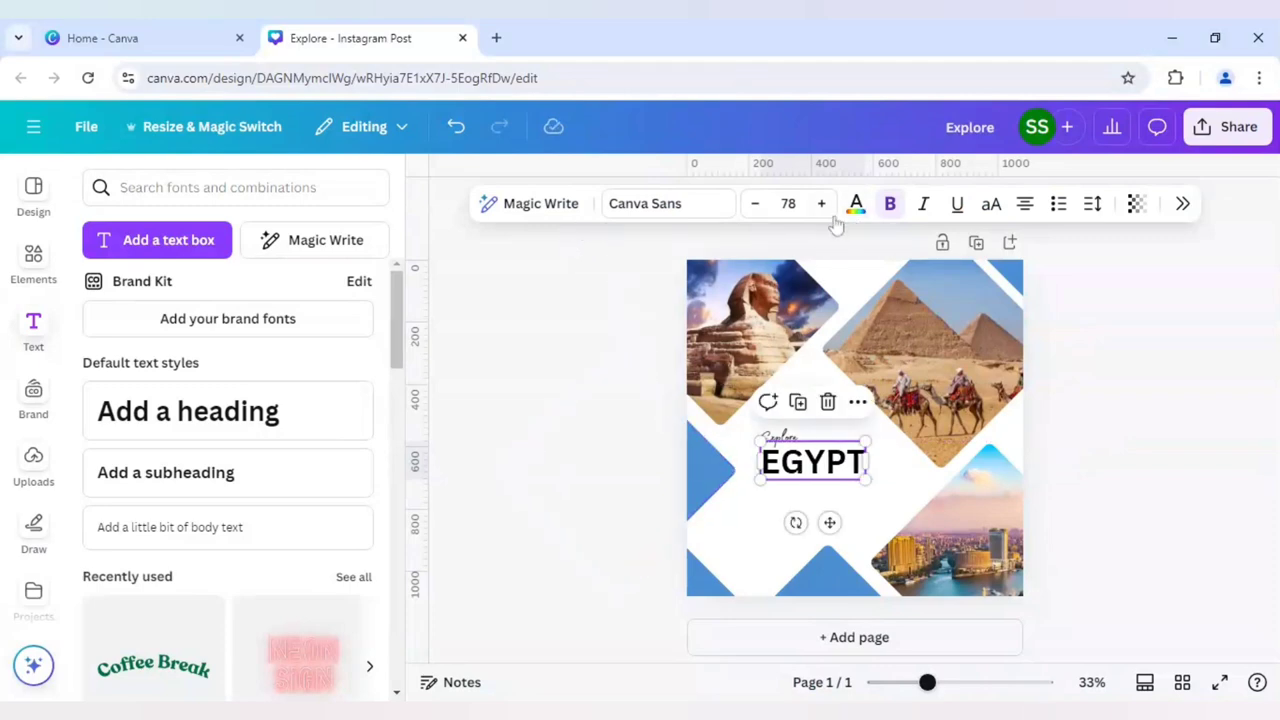
Colour the EGYPT heading blue #4d8fd1
{"action": "left_click", "coordinate": [856, 203]}
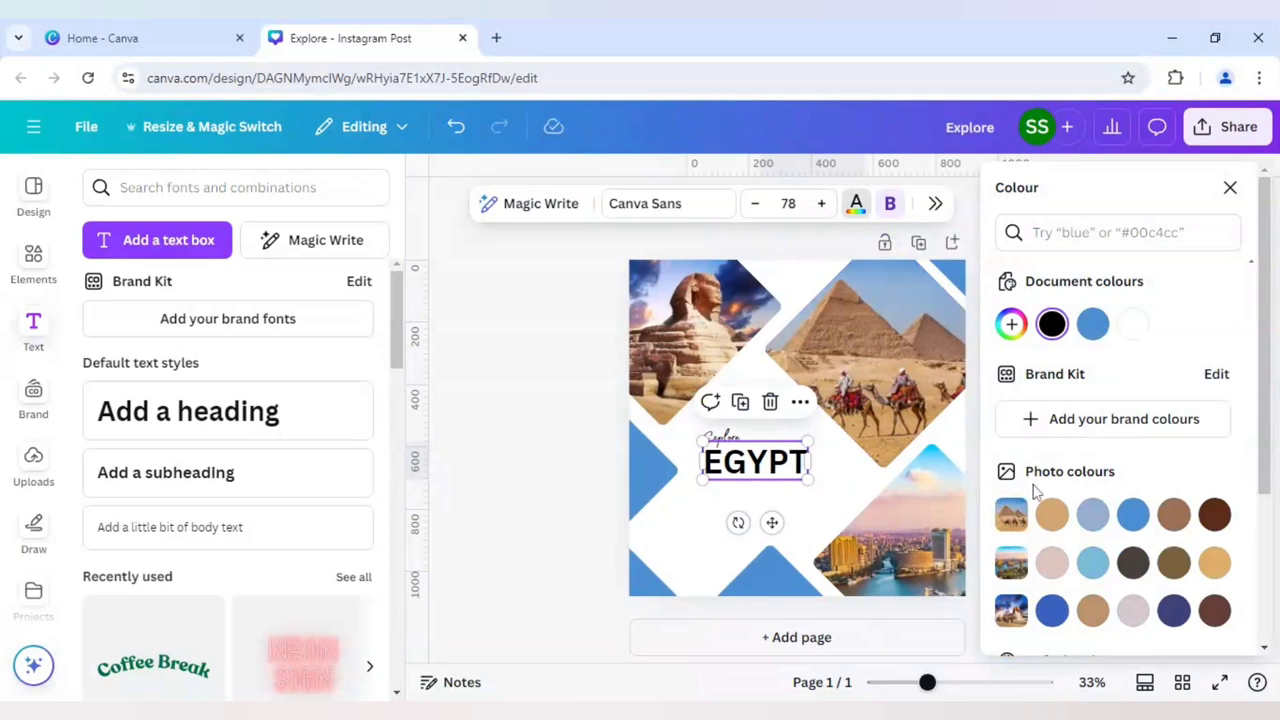
{"action": "left_click", "coordinate": [1133, 514]}
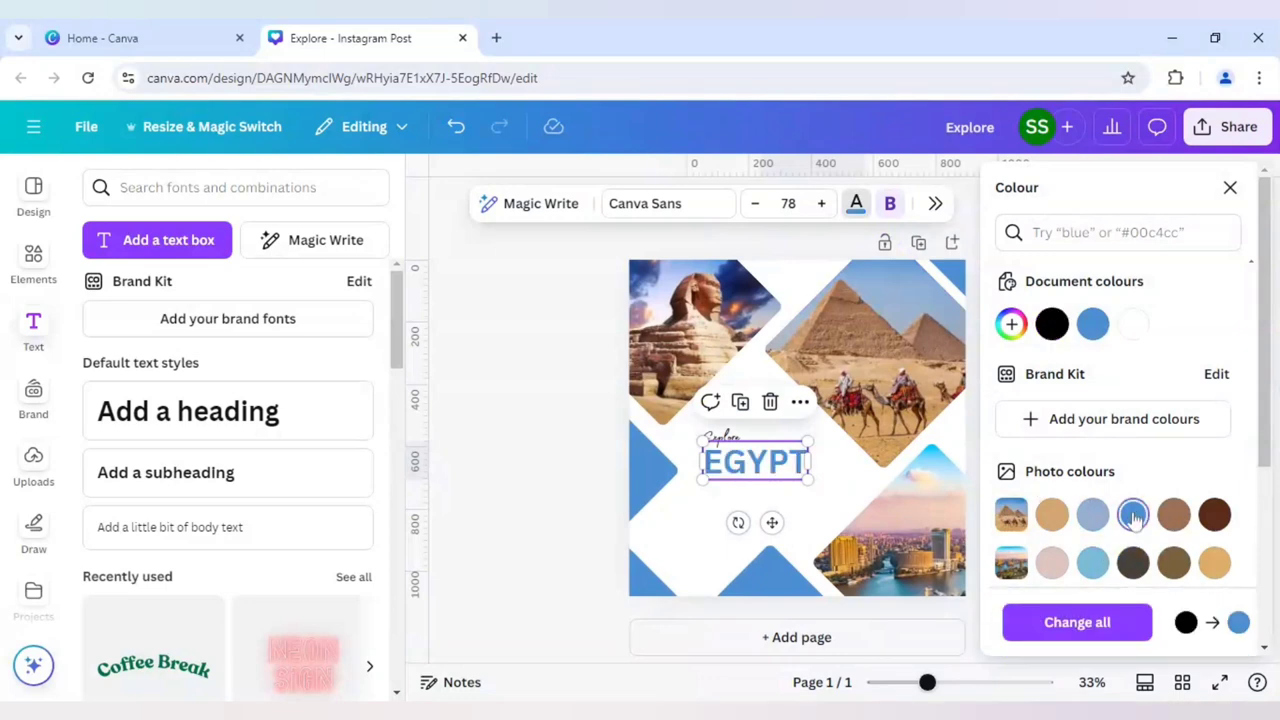
{"action": "left_click", "coordinate": [550, 507]}
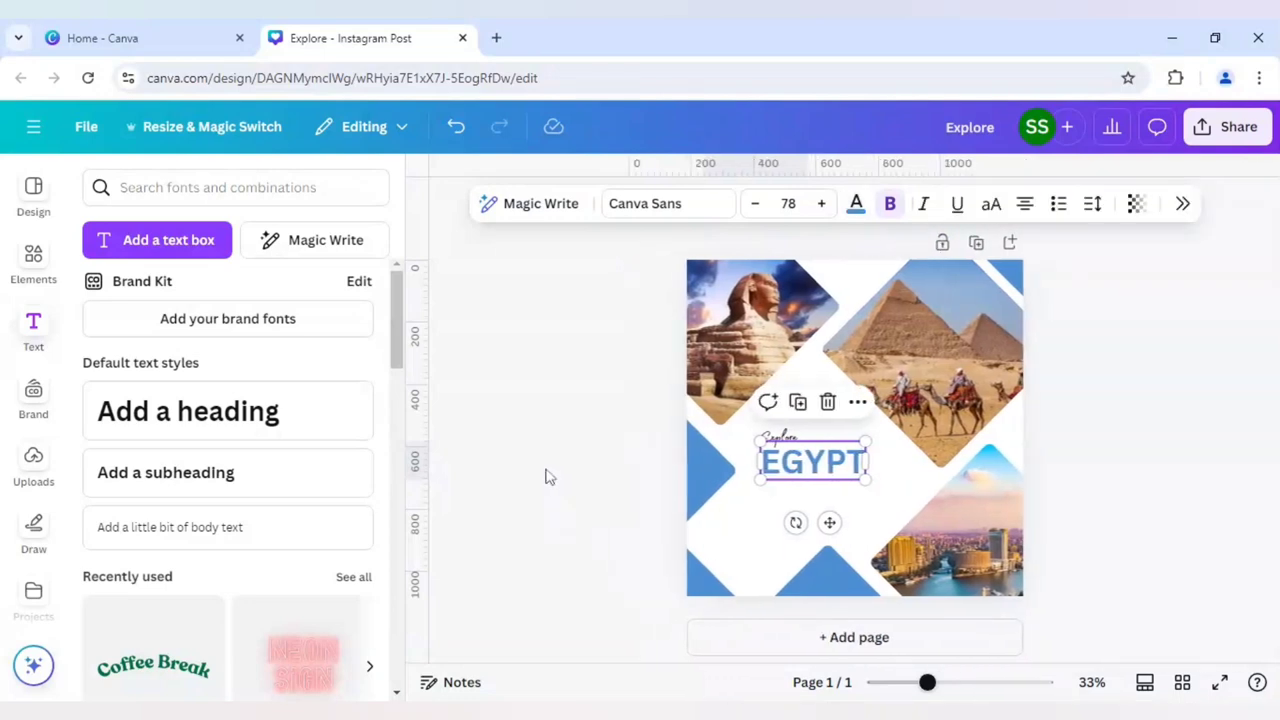
Enlarge the 'Explore' script text slightly
{"action": "left_click", "coordinate": [779, 444]}
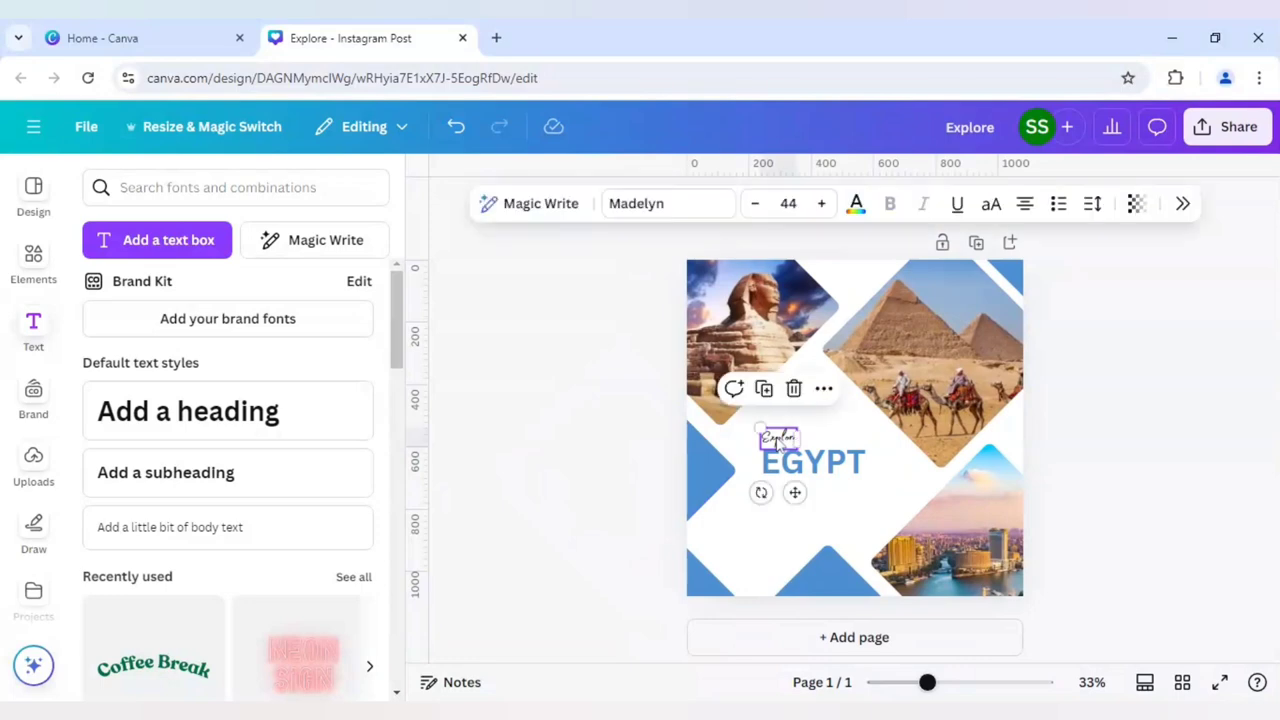
{"action": "left_click_drag", "start_coordinate": [803, 427], "coordinate": [851, 483]}
{"action": "left_click", "coordinate": [606, 443]}
Duplicate 'Explore' below EGYPT and change the copy's text to 'with us'
{"action": "left_click", "coordinate": [782, 436]}
{"action": "left_click", "coordinate": [768, 386]}
{"action": "double_click", "coordinate": [841, 491]}
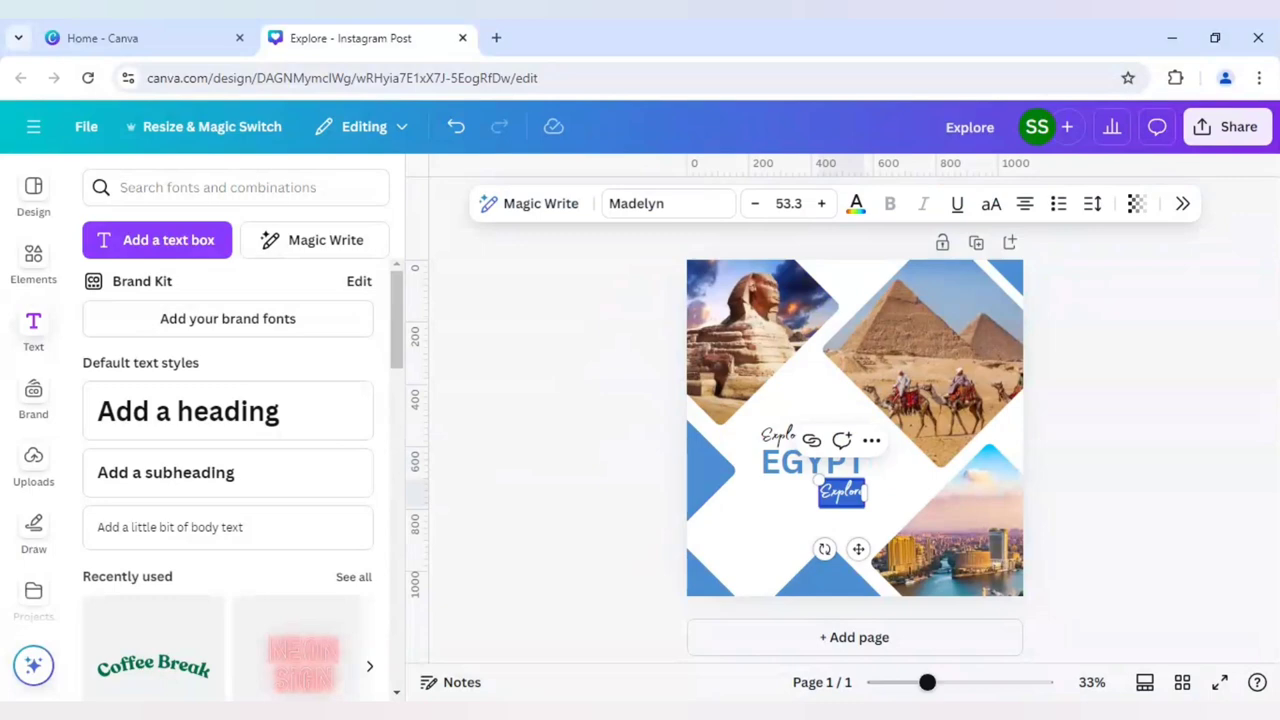
{"action": "type", "text": "with u"}
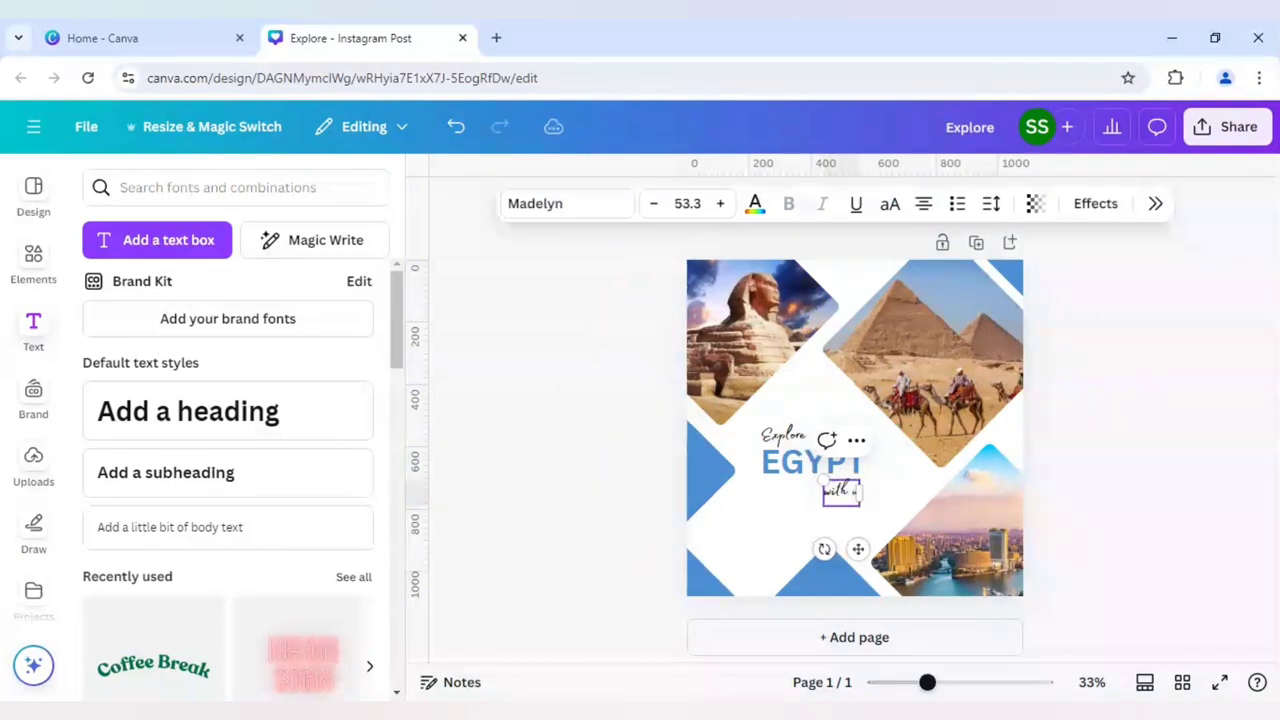
{"action": "type", "text": "s"}
{"action": "left_click", "coordinate": [630, 478]}
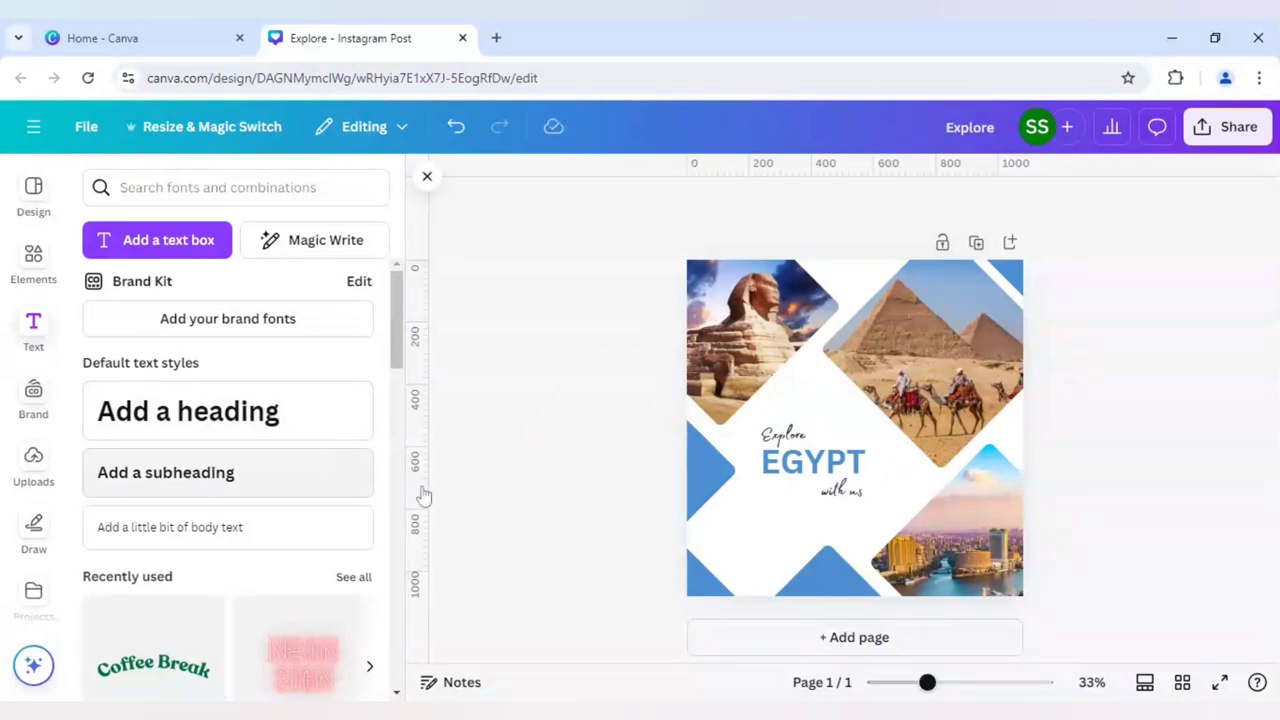
Duplicate the EGYPT heading and change the copy's text to 'BOOK NOW'
{"action": "left_click", "coordinate": [866, 458]}
{"action": "left_click", "coordinate": [797, 401]}
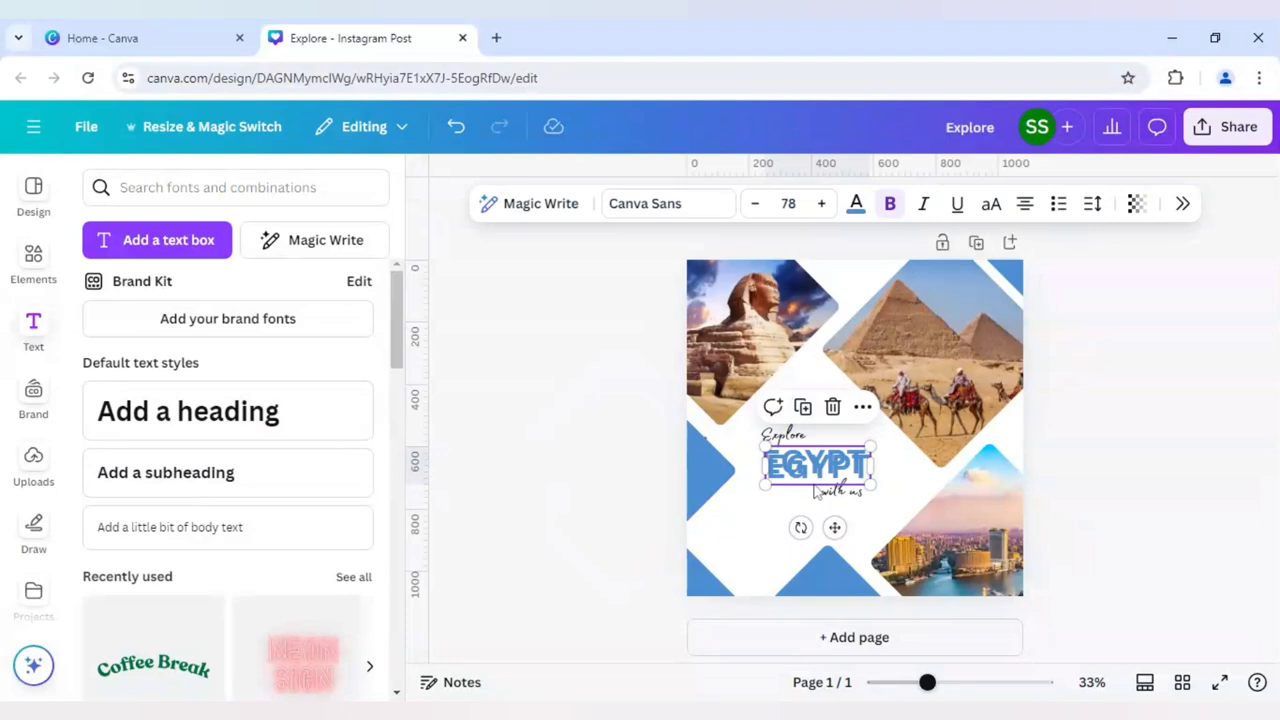
{"action": "type", "text": "BOOK NOW"}
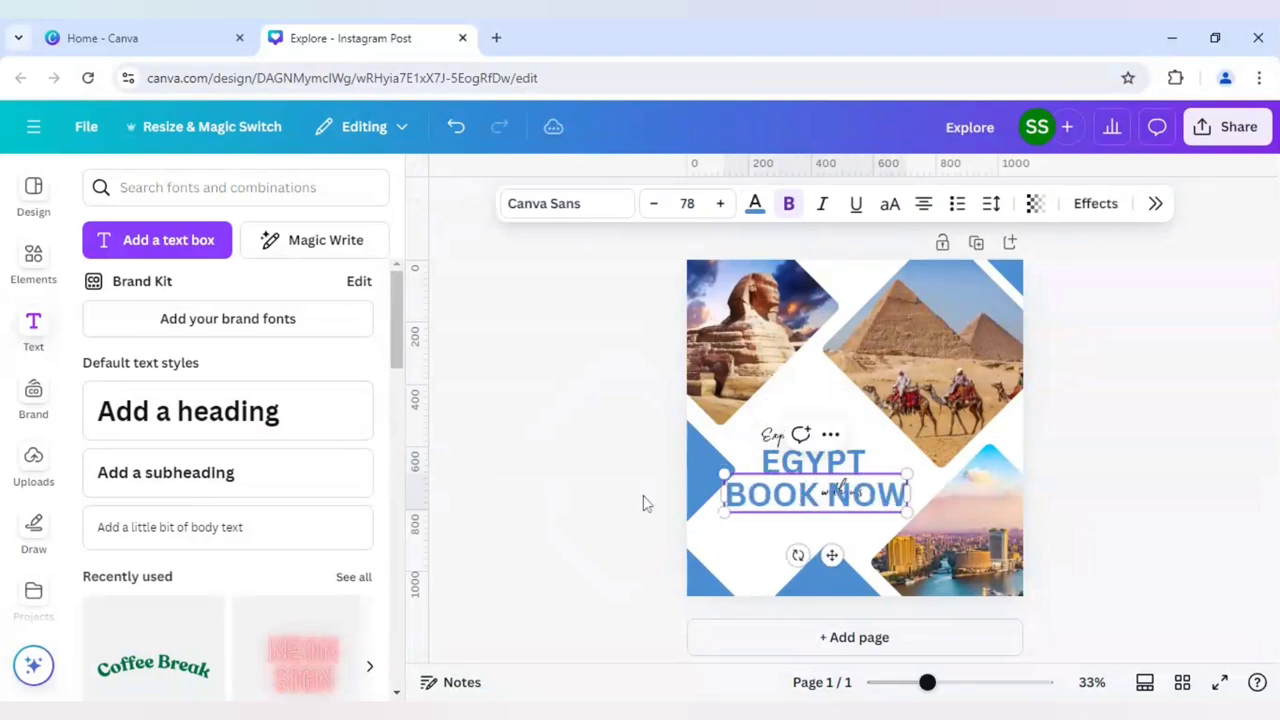
{"action": "left_click", "coordinate": [614, 512]}
{"action": "left_click", "coordinate": [797, 495]}
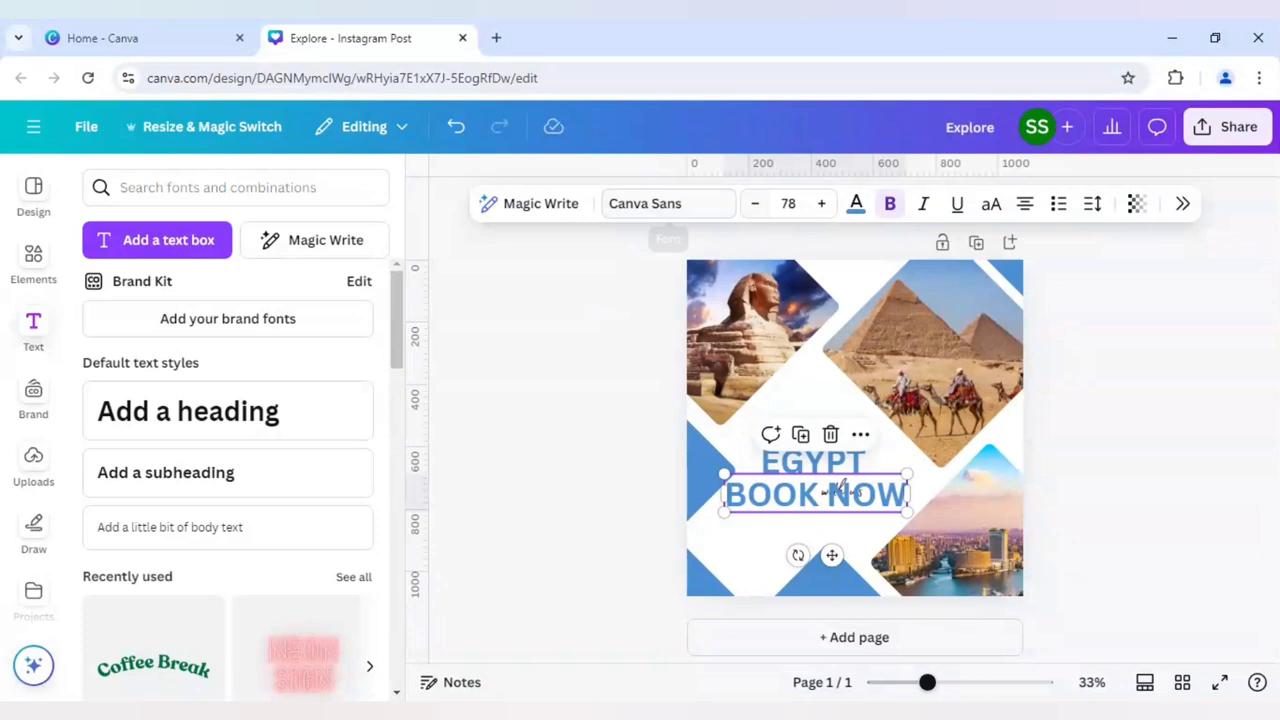
Shrink BOOK NOW to size 28 and place it under EGYPT, level with 'with us'
{"action": "left_click", "coordinate": [788, 203]}
{"action": "scroll", "coordinate": [800, 458], "scroll_direction": "down", "scroll_amount": 3}
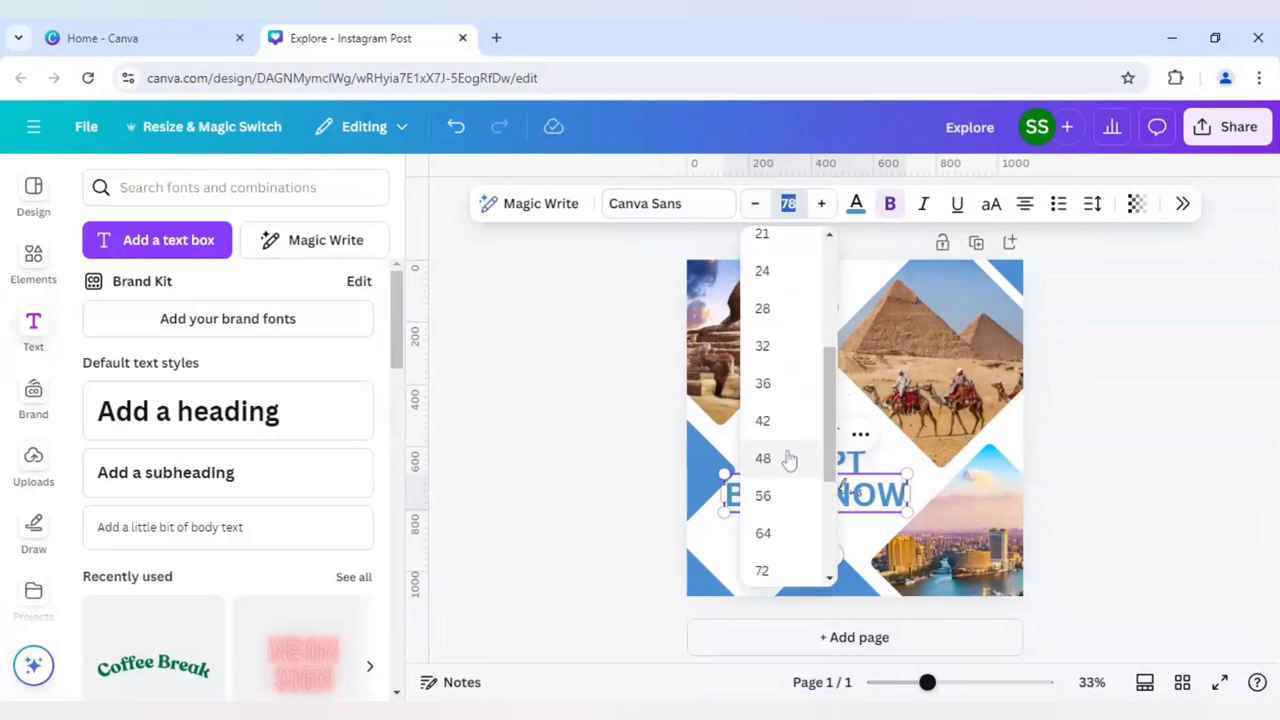
{"action": "left_click", "coordinate": [775, 420]}
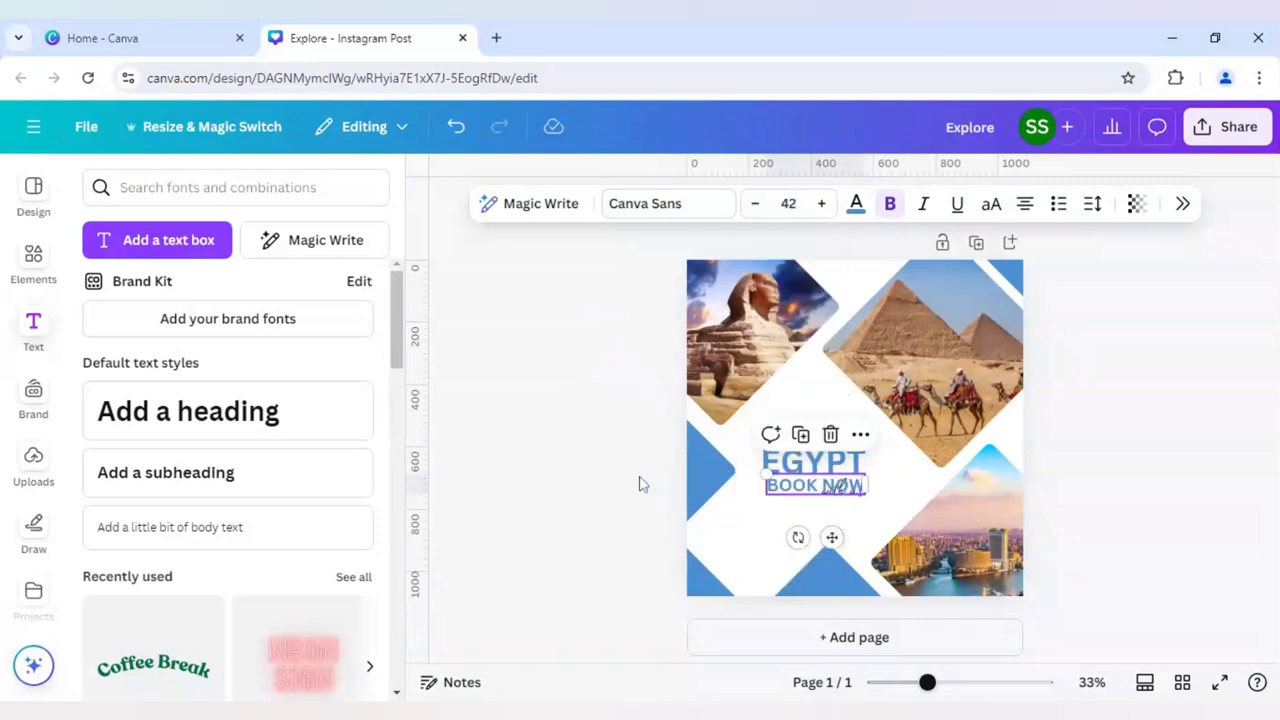
{"action": "left_click", "coordinate": [788, 203]}
{"action": "left_click", "coordinate": [794, 295]}
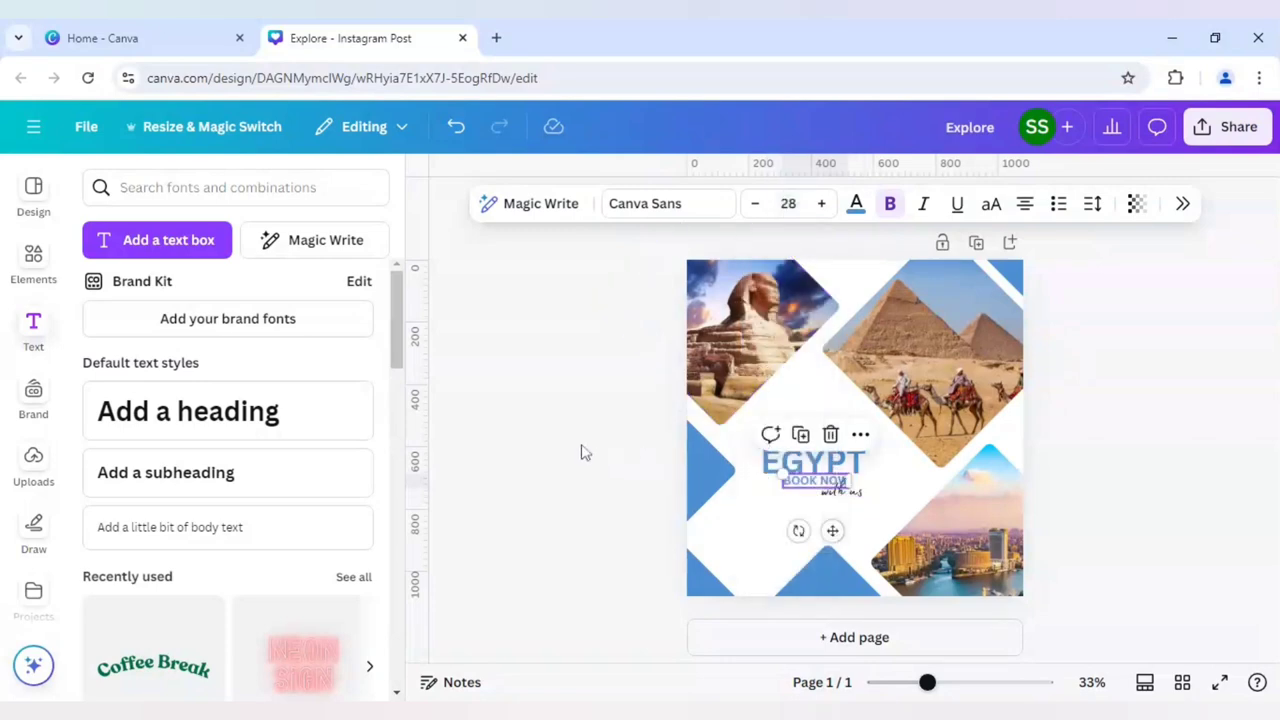
{"action": "left_click_drag", "start_coordinate": [809, 488], "coordinate": [763, 491]}
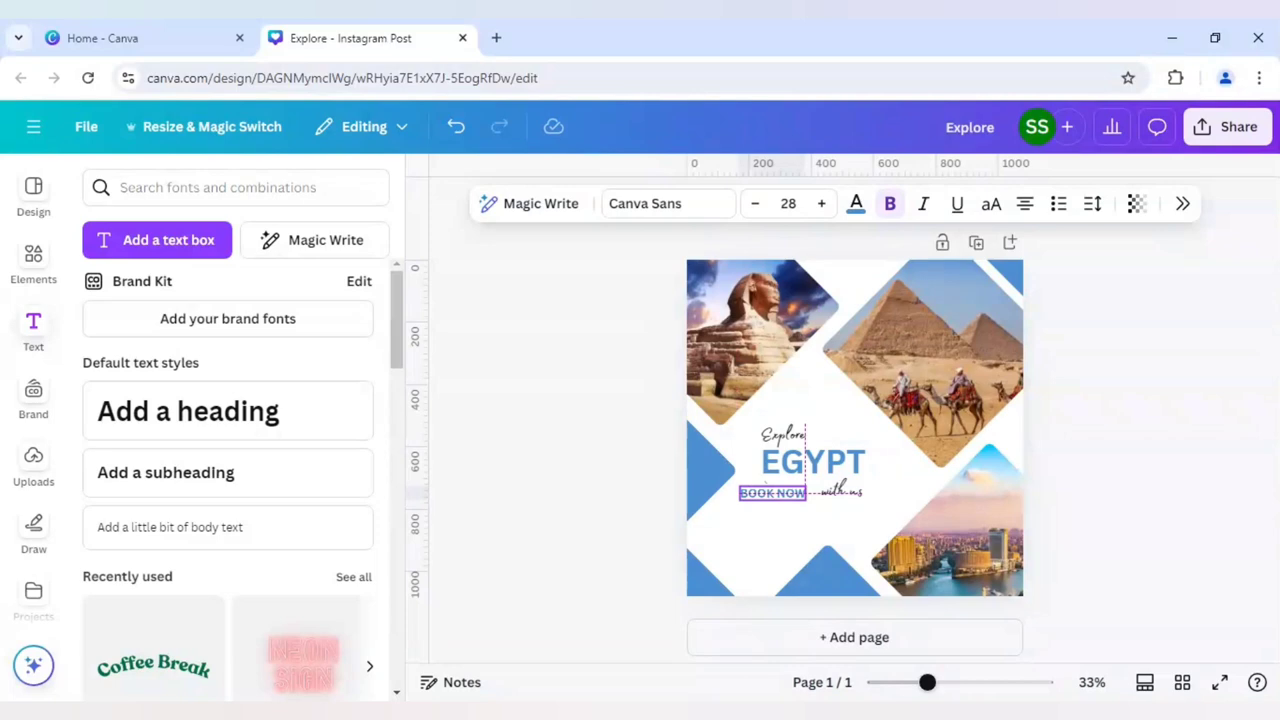
{"action": "left_click_drag", "start_coordinate": [763, 491], "coordinate": [770, 485]}
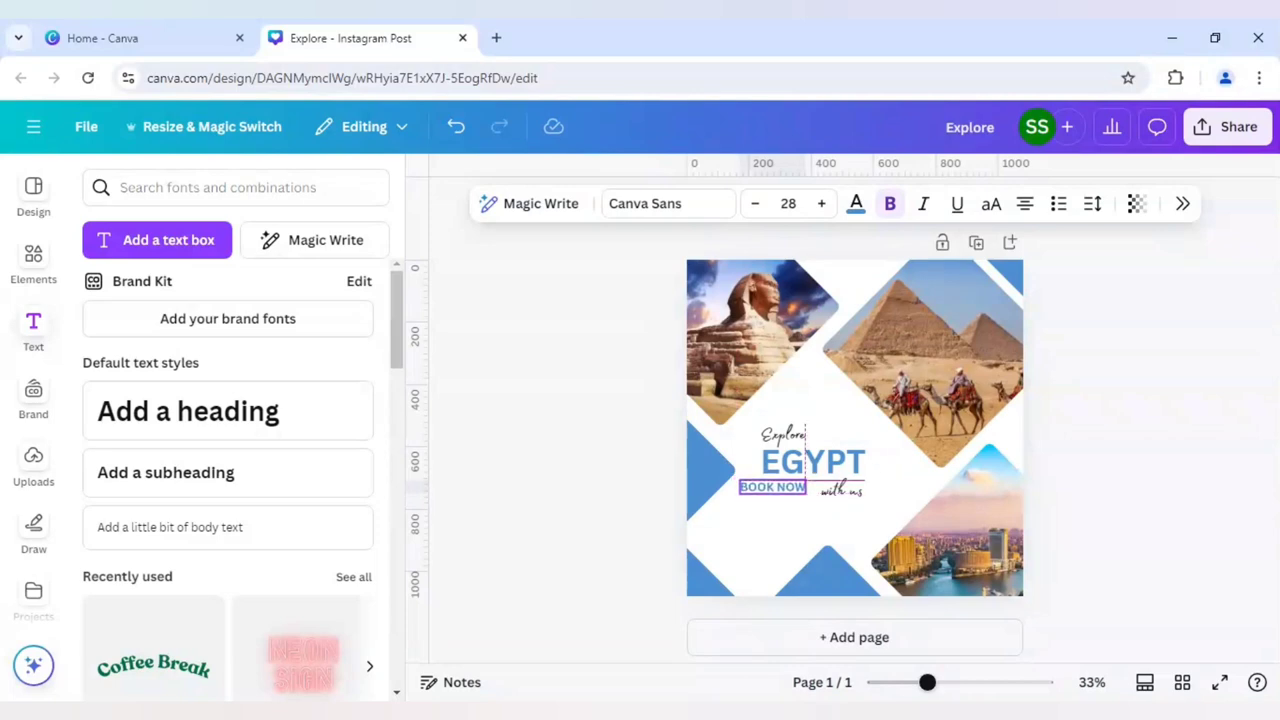
{"action": "left_click_drag", "start_coordinate": [772, 487], "coordinate": [770, 487]}
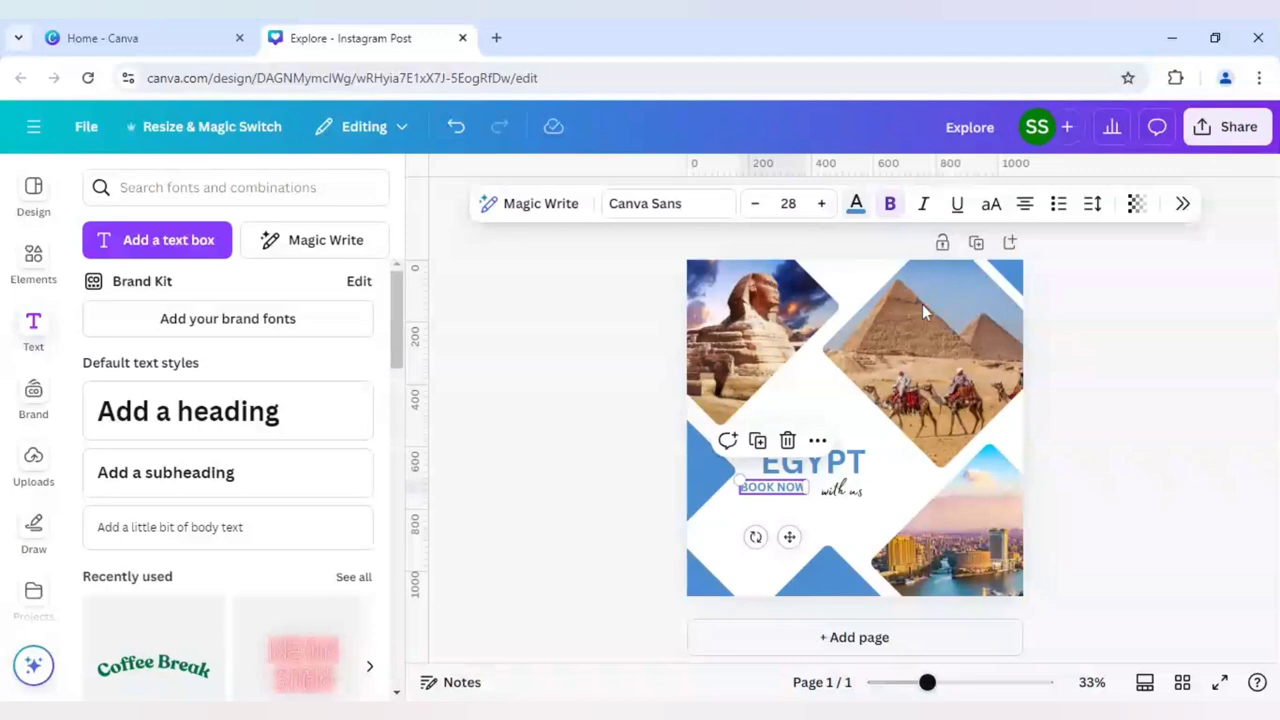
Make the BOOK NOW lettering white
{"action": "left_click", "coordinate": [855, 203]}
{"action": "left_click", "coordinate": [1133, 323]}
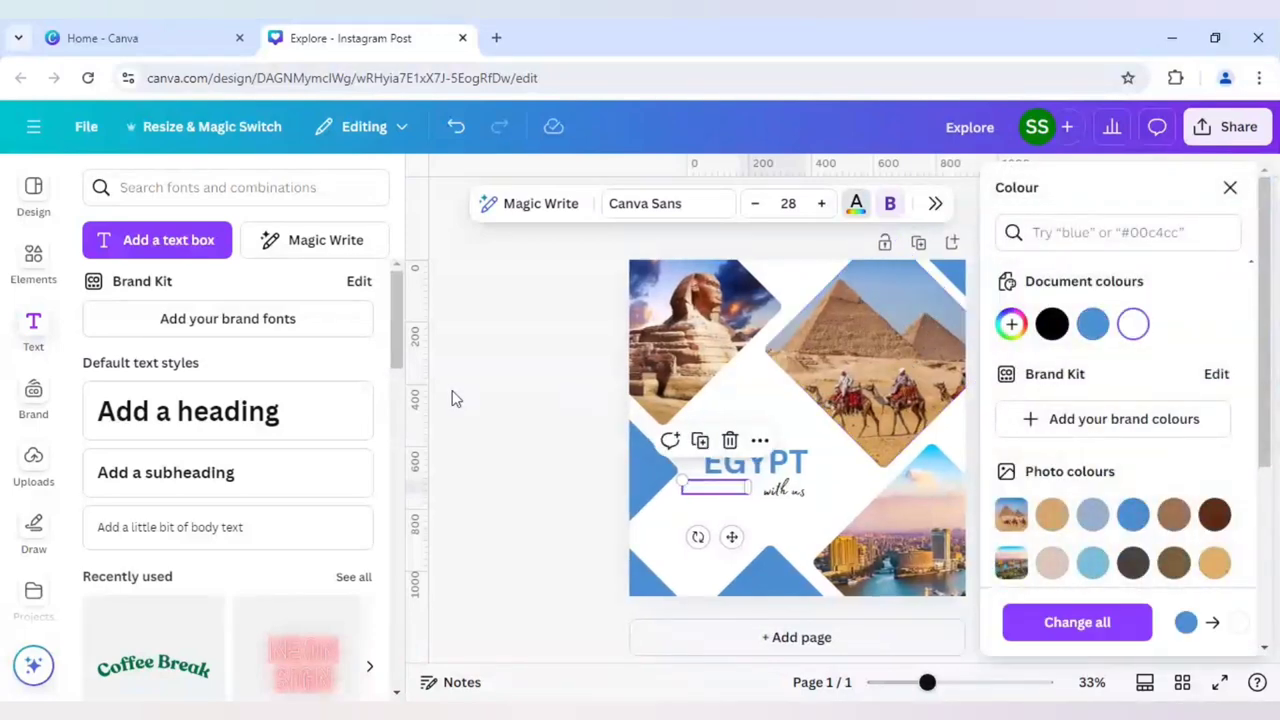
{"action": "key", "text": "Escape"}
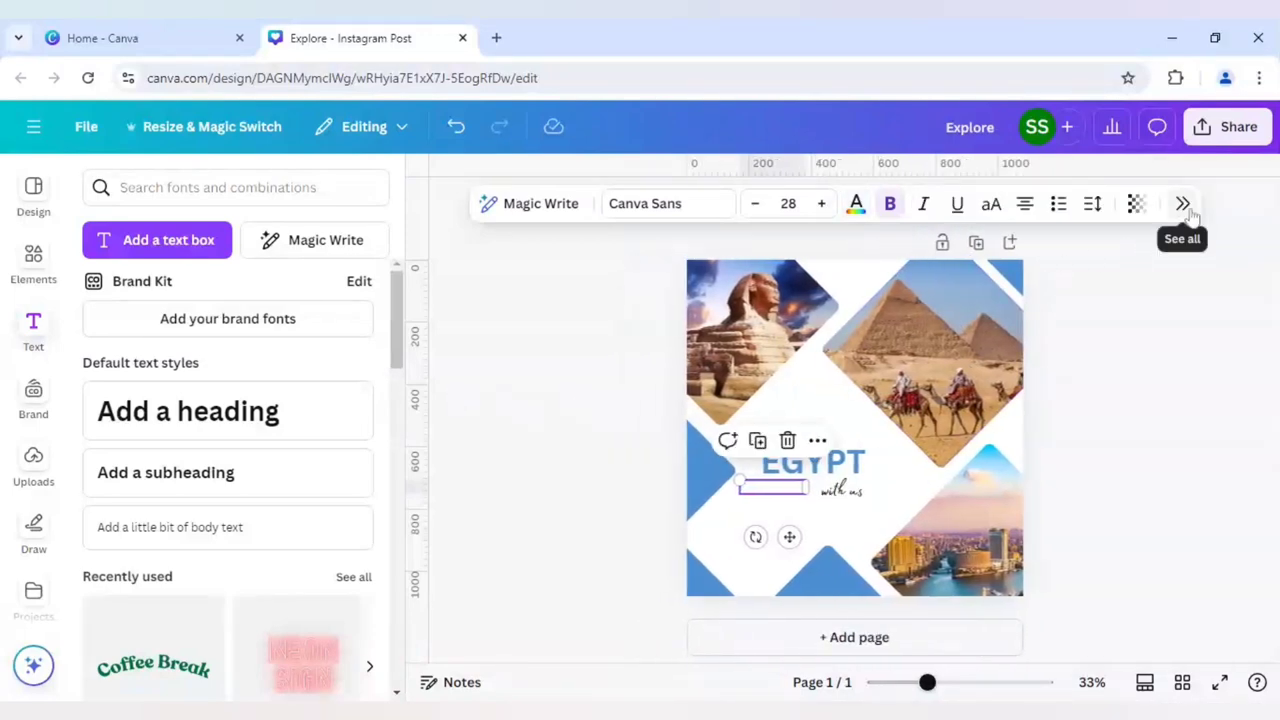
Apply the Background text effect to BOOK NOW with roundness 0 and spread 8
{"action": "left_click", "coordinate": [1184, 205]}
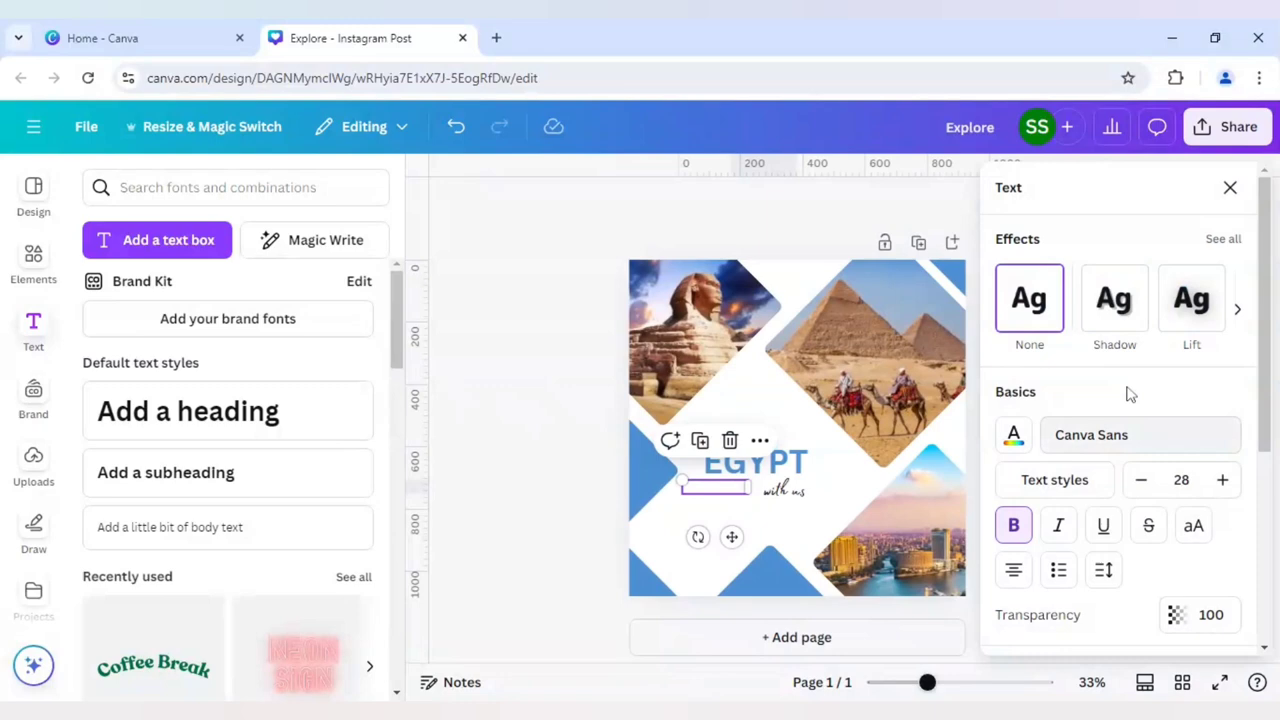
{"action": "left_click", "coordinate": [1223, 239]}
{"action": "scroll", "coordinate": [1100, 500], "scroll_direction": "down", "scroll_amount": 1}
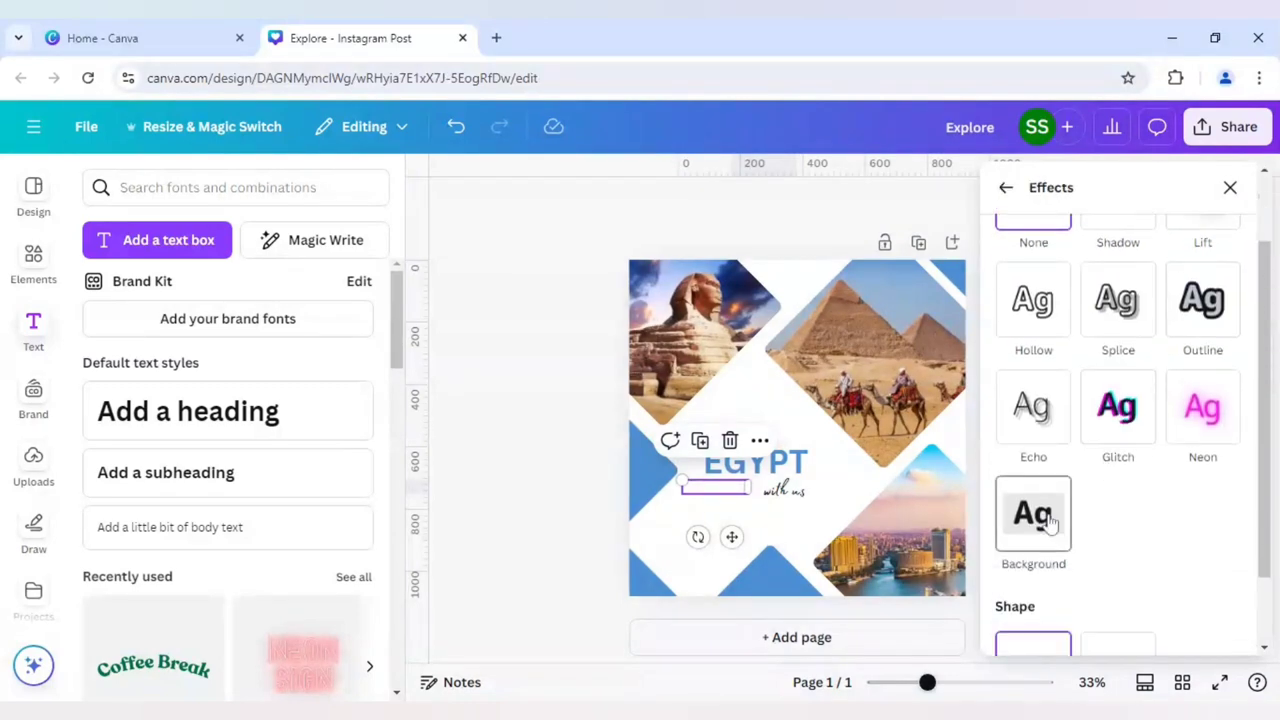
{"action": "left_click", "coordinate": [1047, 523]}
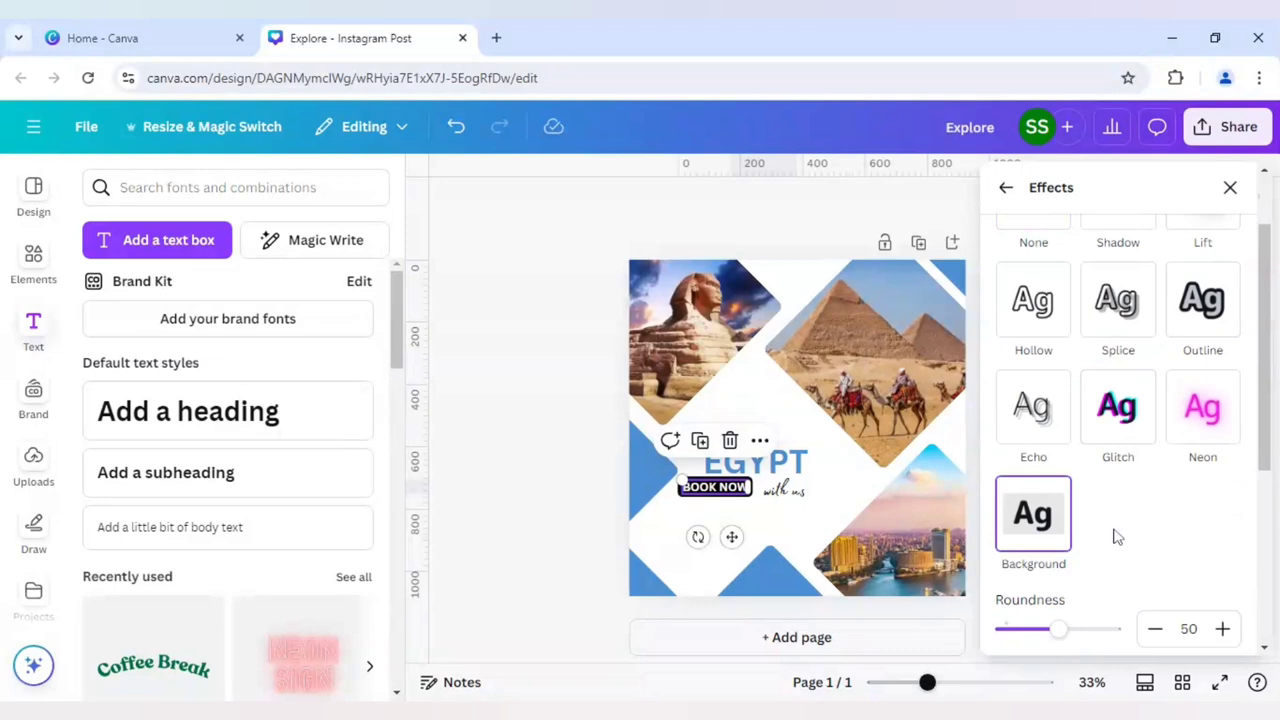
{"action": "scroll", "coordinate": [1115, 536], "scroll_direction": "down", "scroll_amount": 1}
{"action": "left_click_drag", "start_coordinate": [1058, 535], "coordinate": [978, 548]}
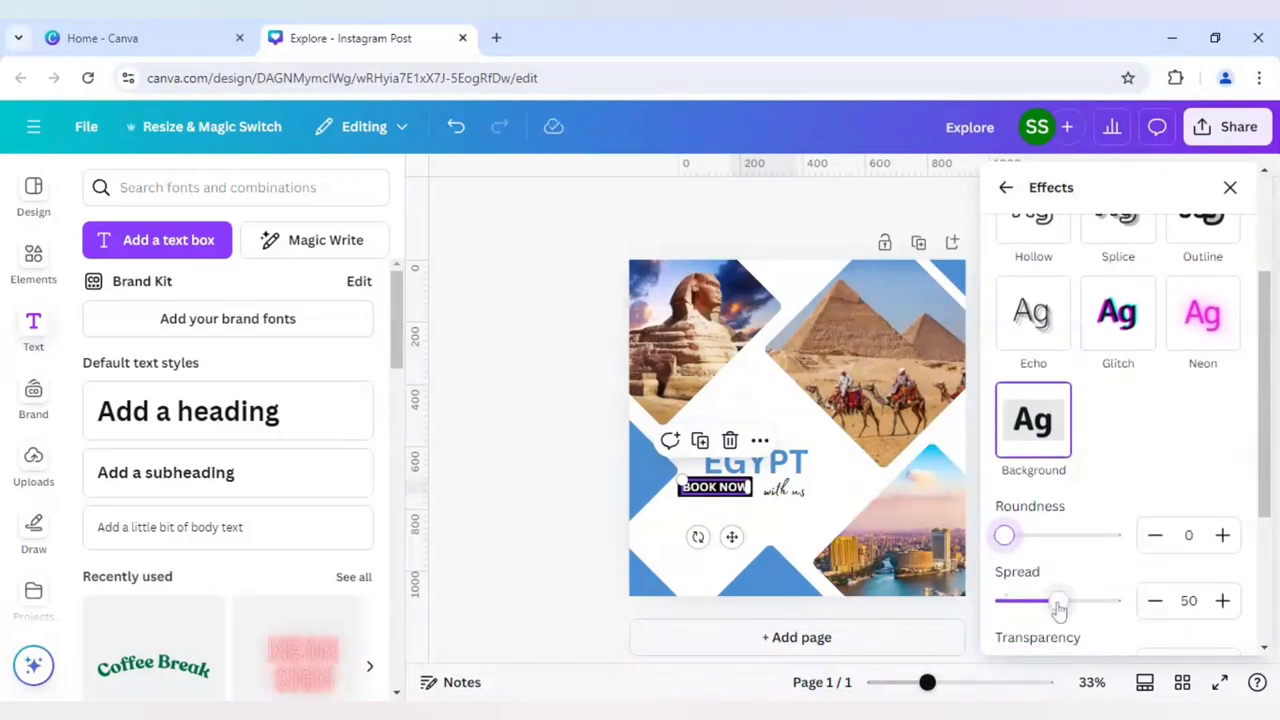
{"action": "left_click_drag", "start_coordinate": [1040, 612], "coordinate": [1015, 605]}
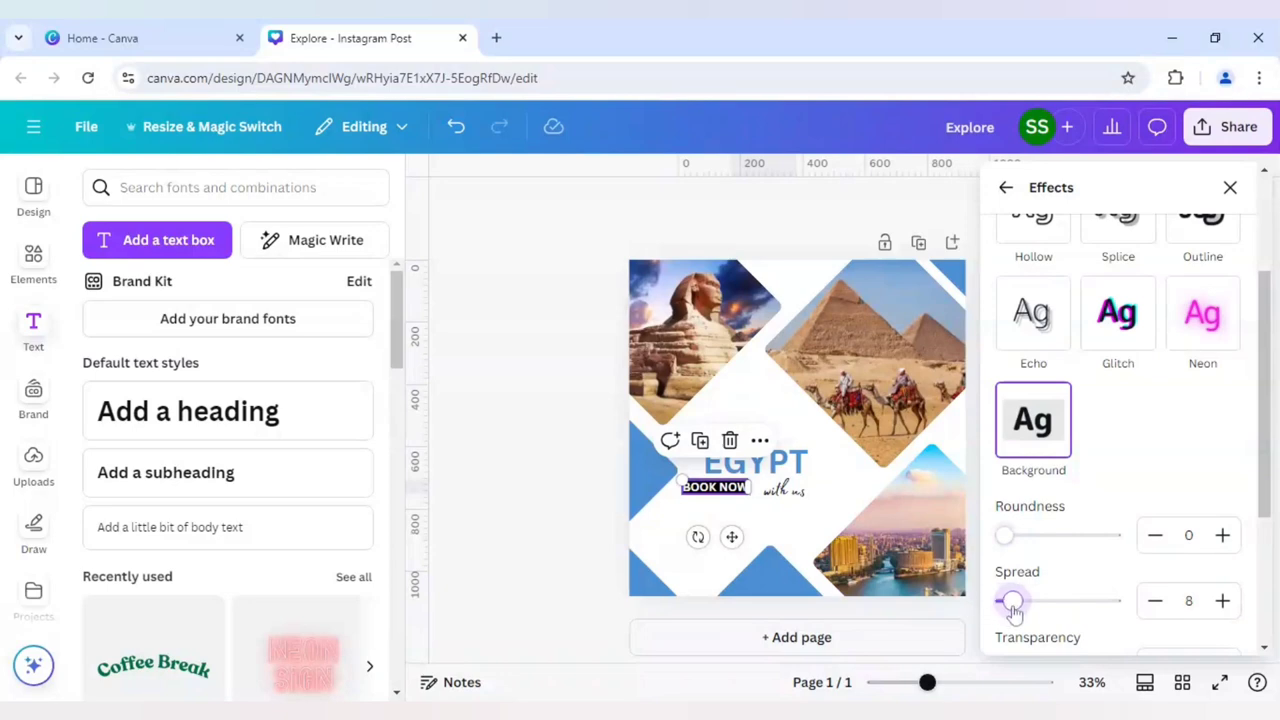
{"action": "left_click", "coordinate": [575, 541]}
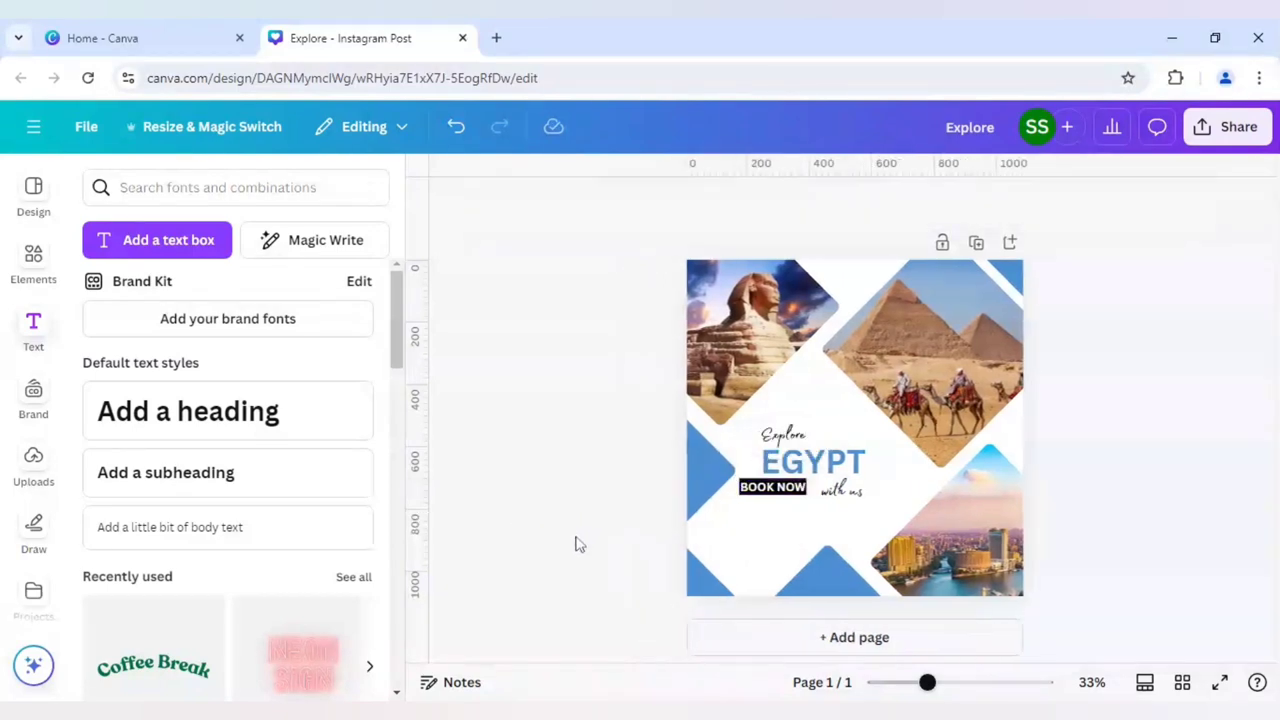
Recolour the BOOK NOW background box to the same blue as EGYPT
{"action": "left_click_drag", "start_coordinate": [763, 502], "coordinate": [785, 489]}
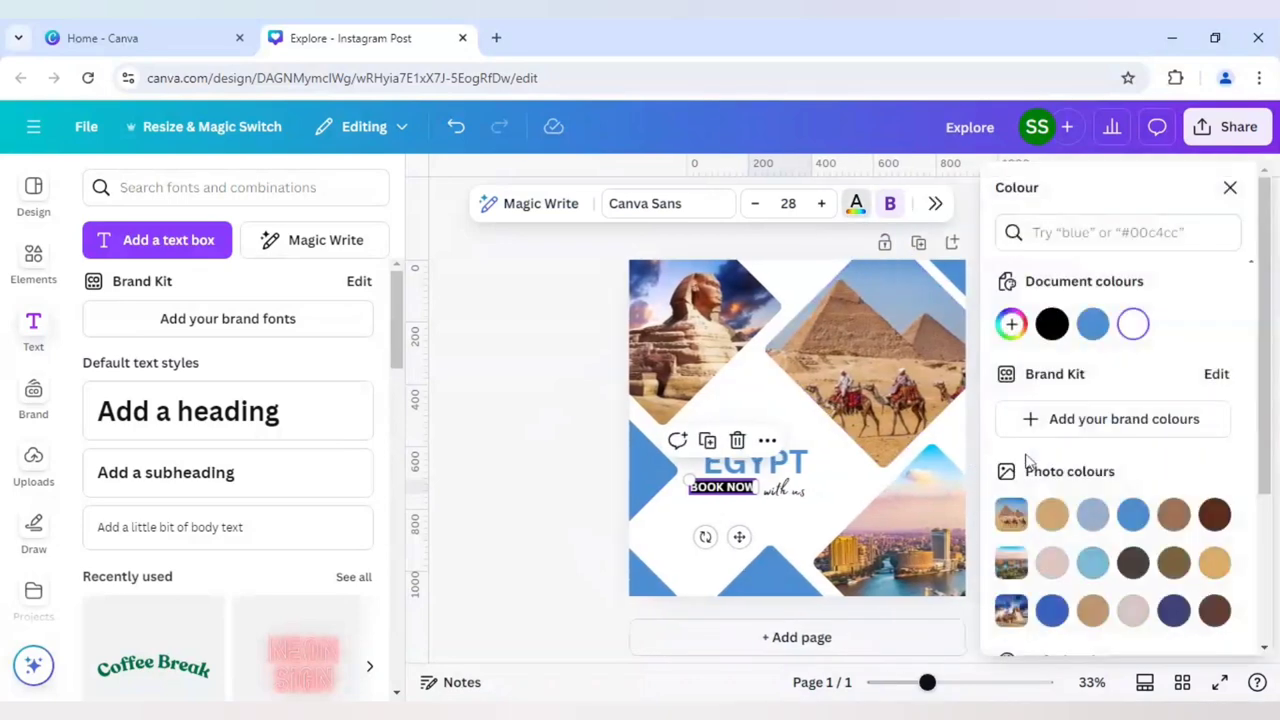
{"action": "left_click", "coordinate": [456, 127]}
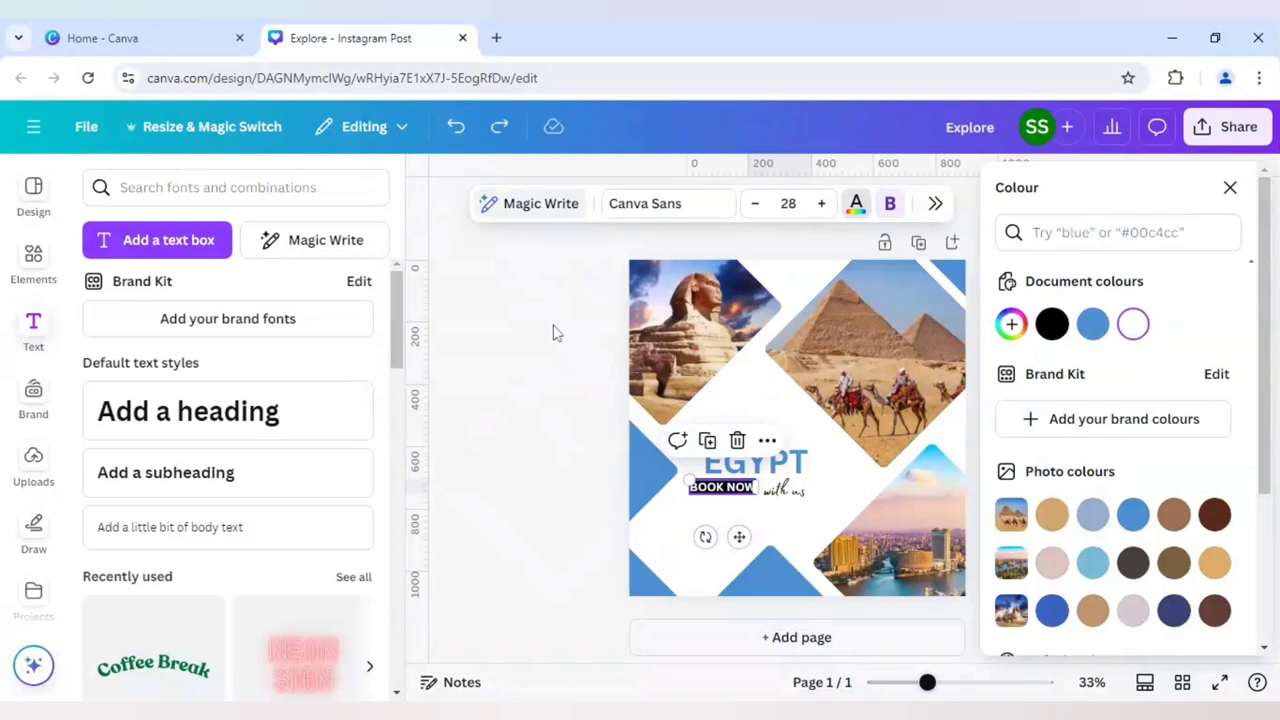
{"action": "key", "text": "Escape"}
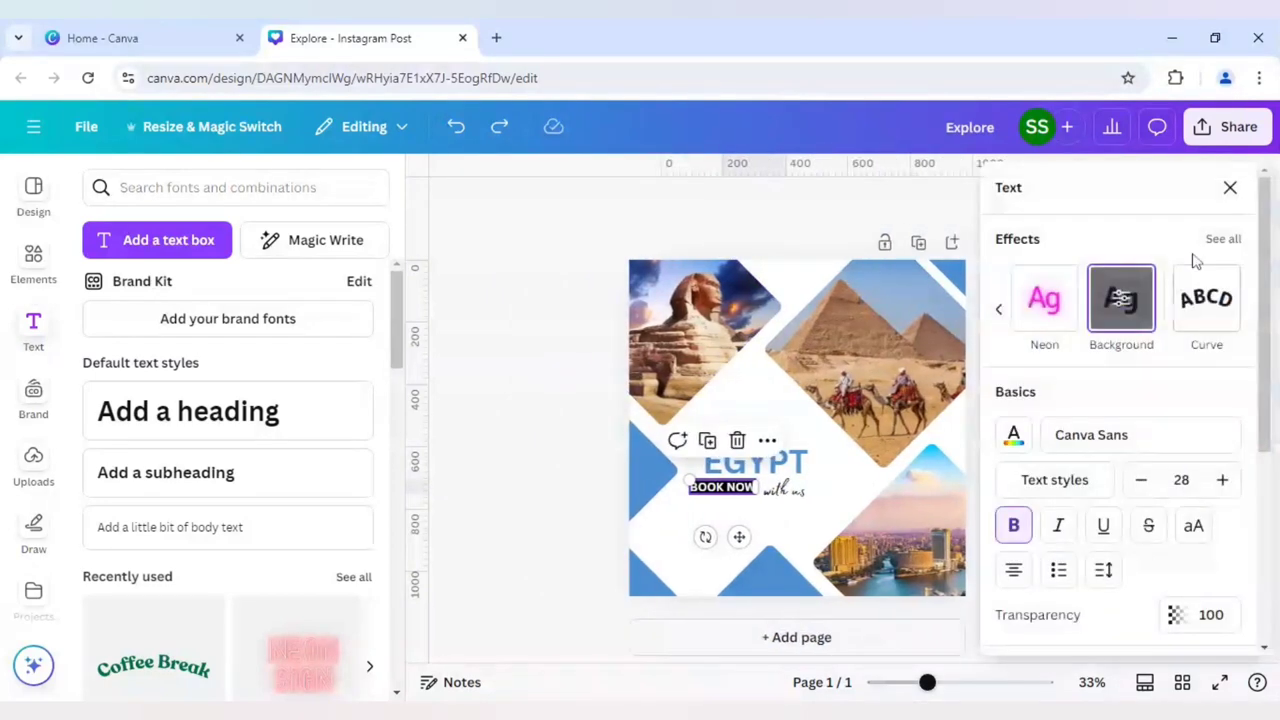
{"action": "left_click", "coordinate": [1122, 298]}
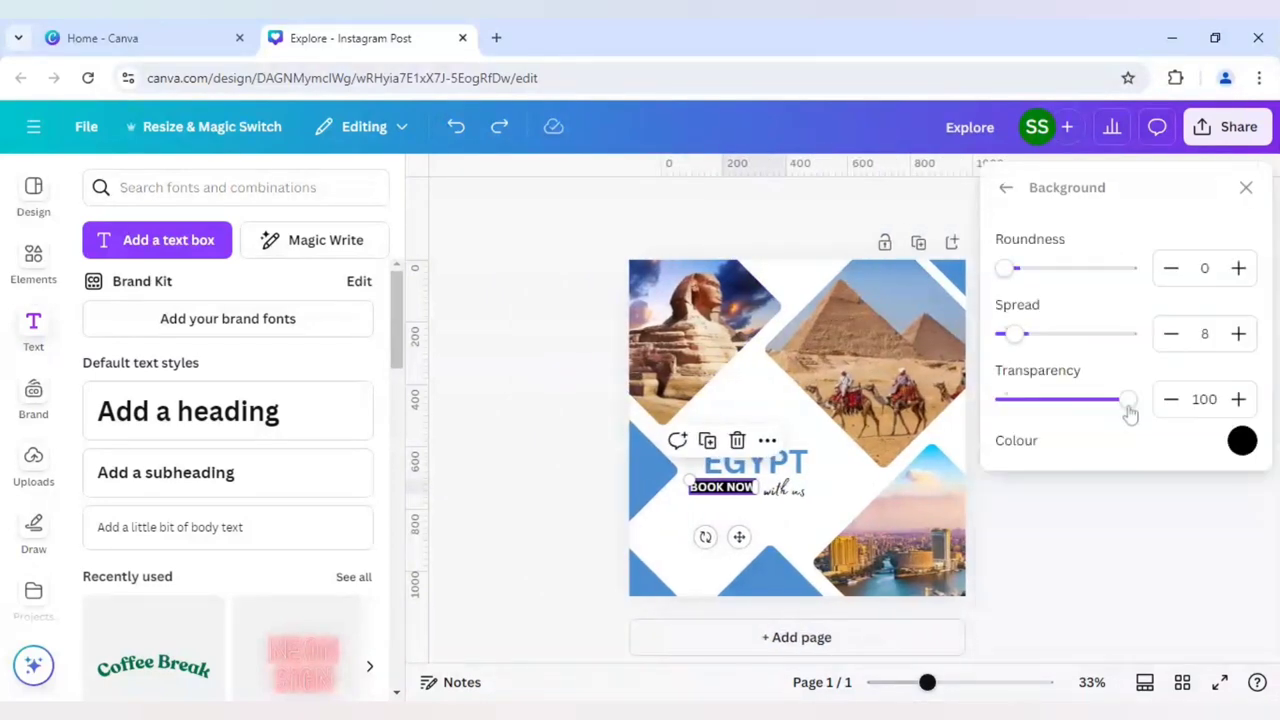
{"action": "left_click", "coordinate": [1242, 440]}
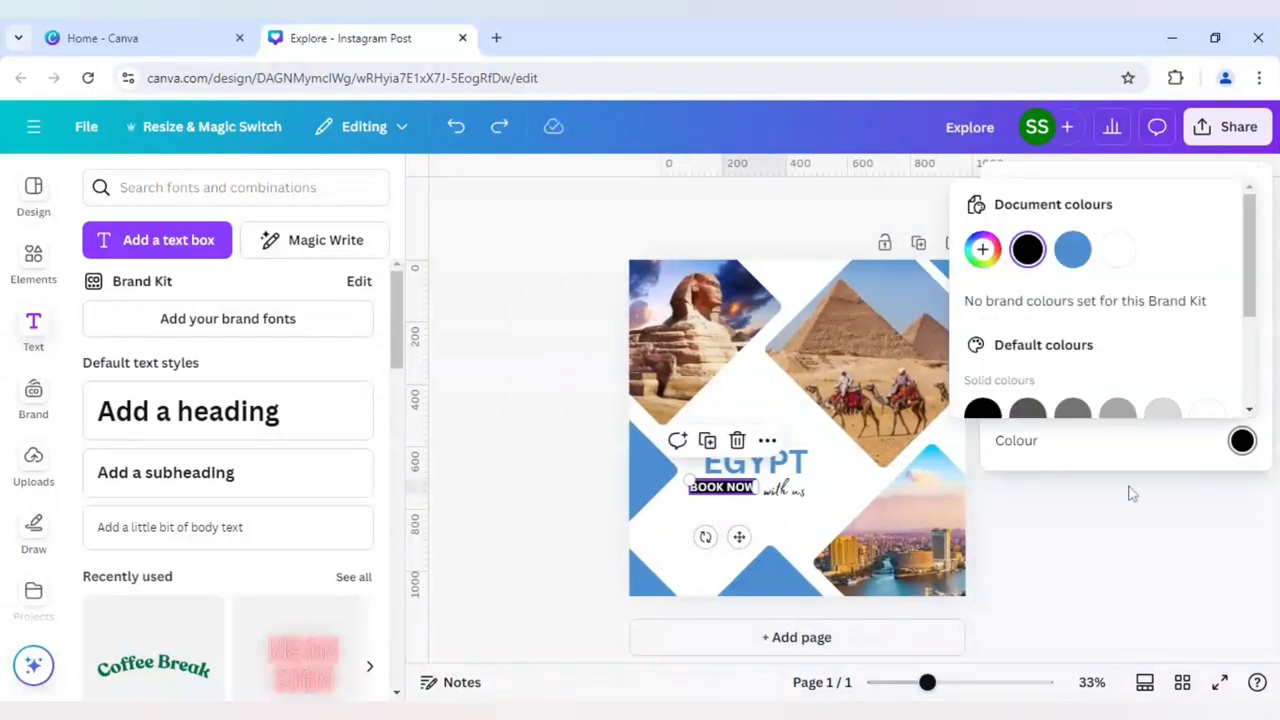
{"action": "left_click", "coordinate": [1072, 249]}
{"action": "key", "text": "Escape"}
{"action": "left_click", "coordinate": [533, 521]}
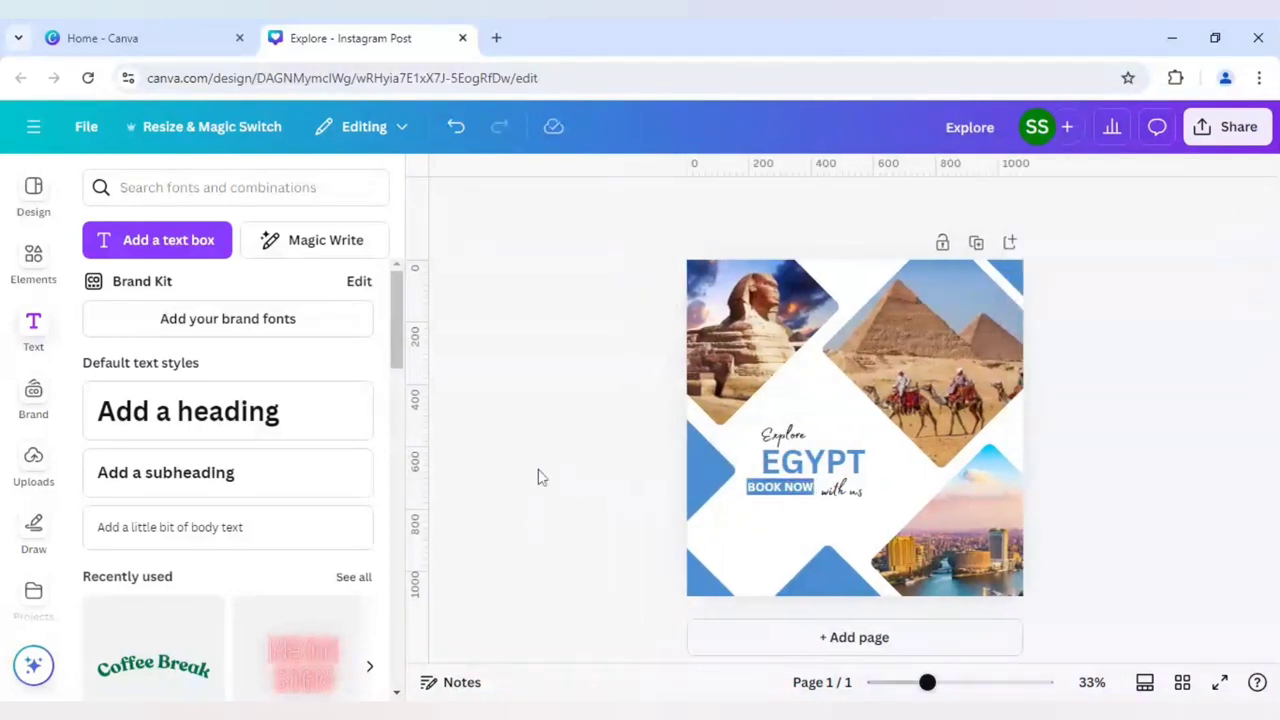